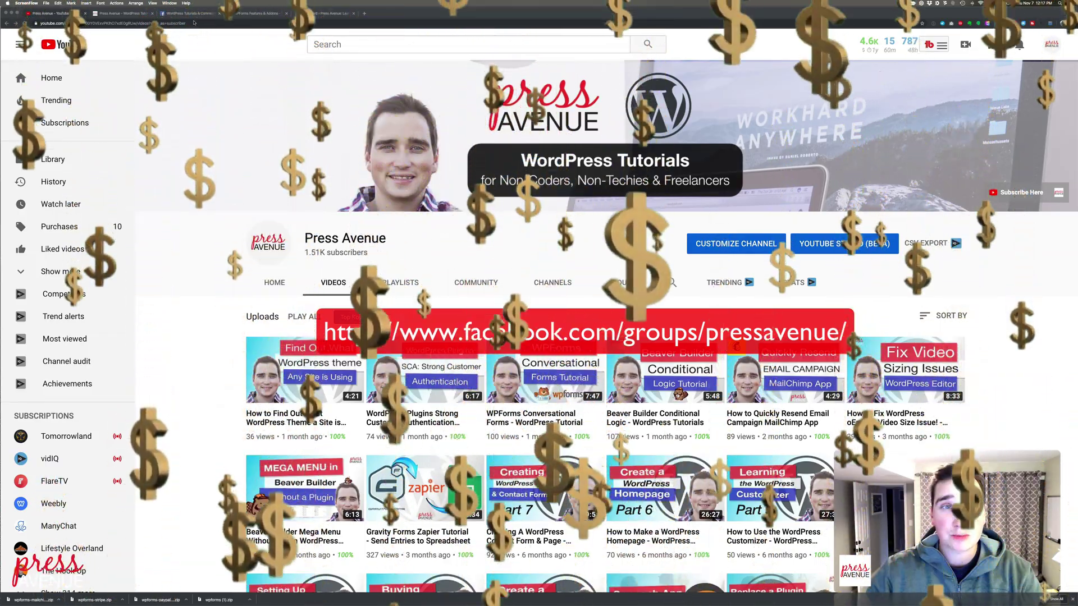
Read the Facebook group's PayPal plugin question, highlighting its opening and the consult-booking part
{"action": "left_click", "coordinate": [191, 14]}
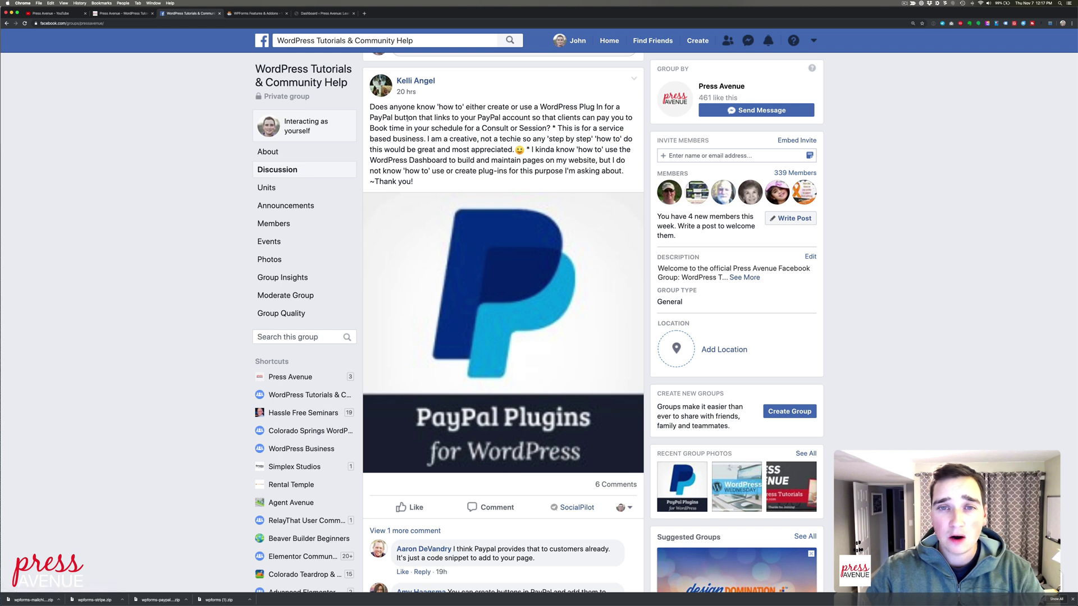
{"action": "left_click_drag", "start_coordinate": [400, 108], "coordinate": [470, 119]}
{"action": "left_click", "coordinate": [470, 149]}
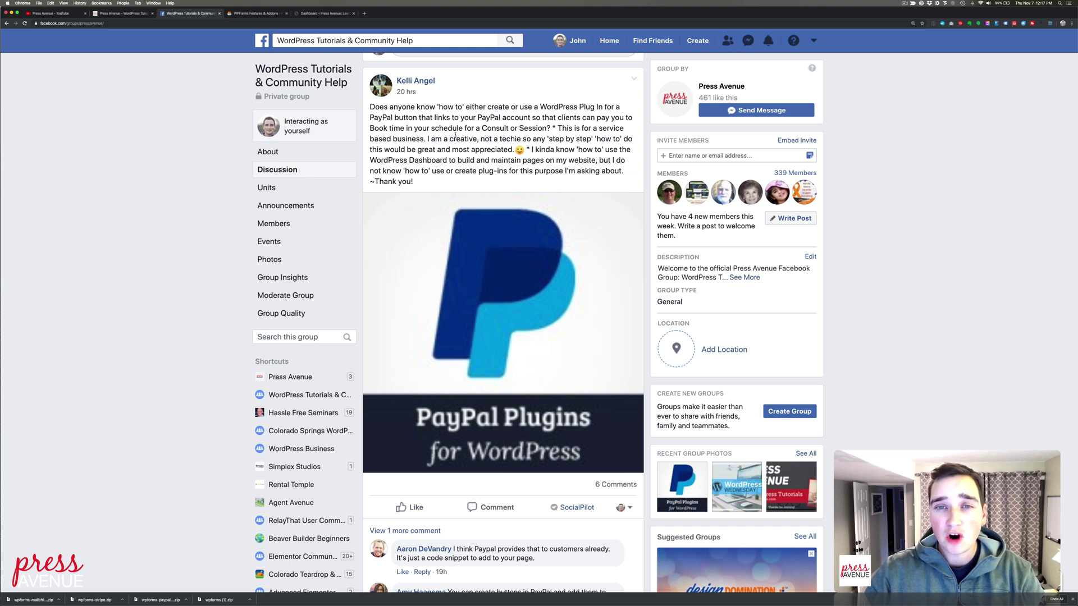
{"action": "left_click_drag", "start_coordinate": [408, 128], "coordinate": [547, 128]}
{"action": "left_click", "coordinate": [544, 136]}
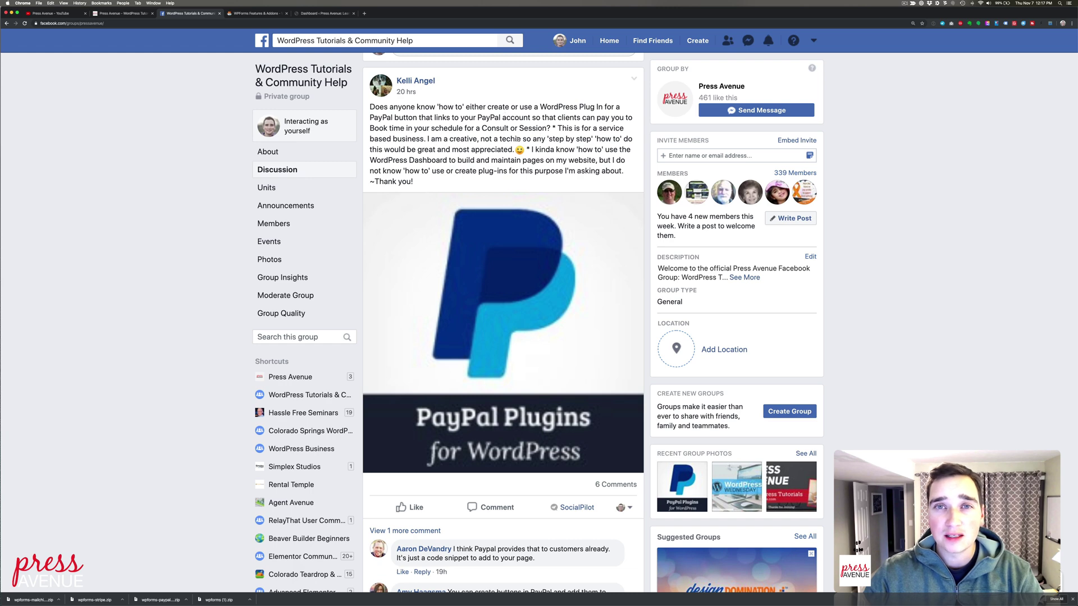
{"action": "left_click", "coordinate": [241, 14]}
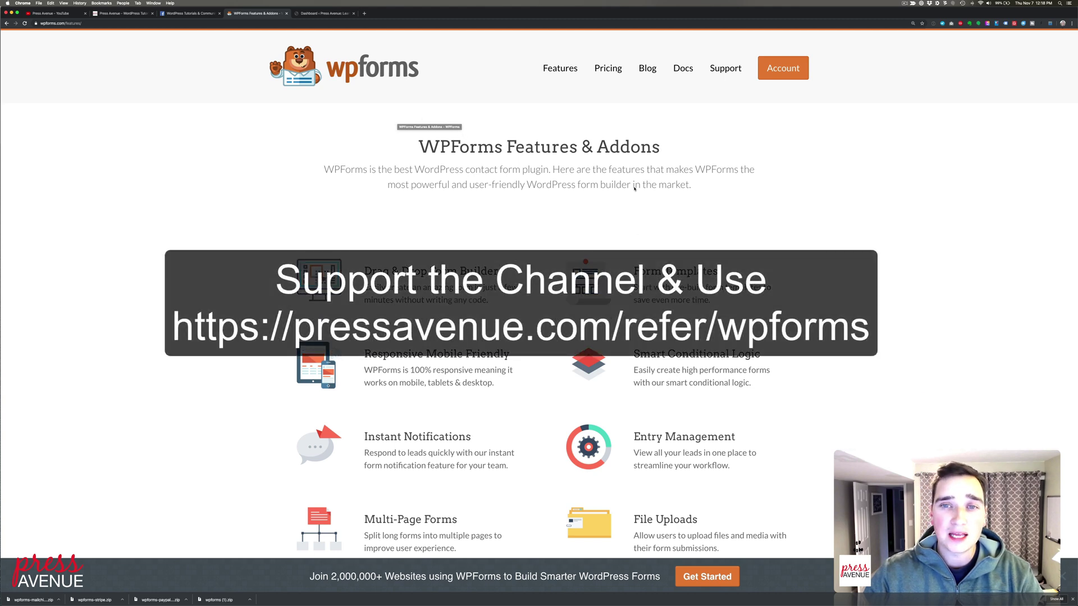
Browse the WPForms features and addons list past the PayPal Addon, then go to Pricing
{"action": "scroll", "coordinate": [488, 179], "scroll_direction": "down", "scroll_amount": 5}
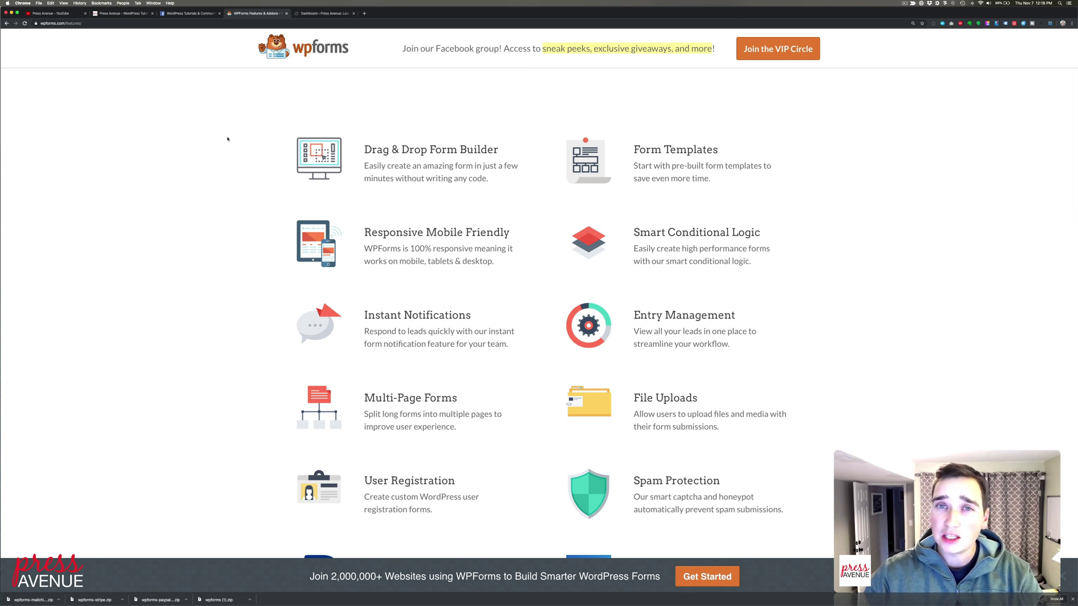
{"action": "scroll", "coordinate": [555, 205], "scroll_direction": "down", "scroll_amount": 5}
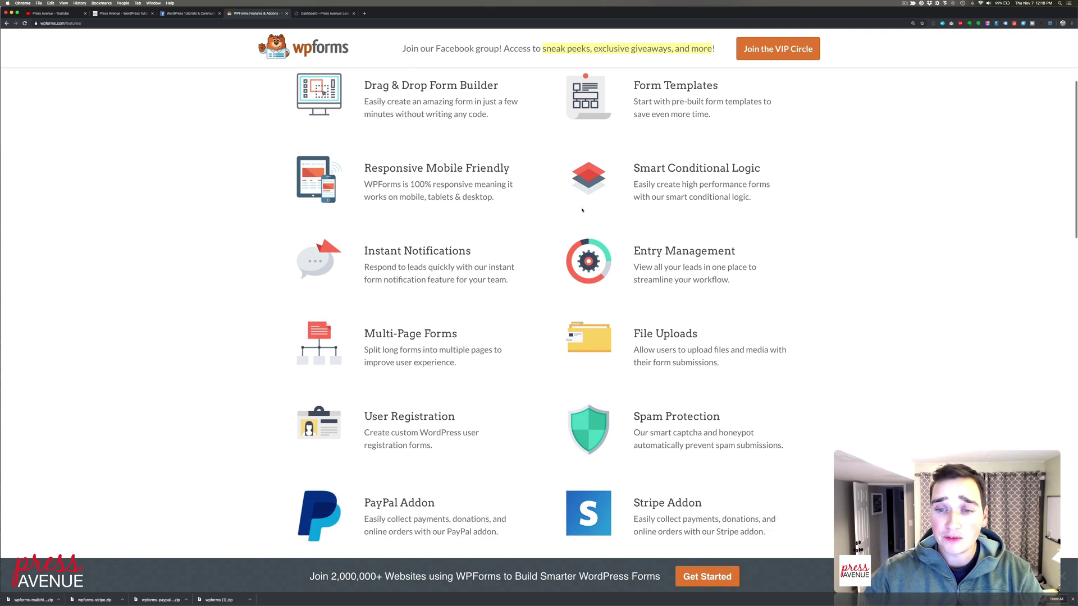
{"action": "scroll", "coordinate": [555, 205], "scroll_direction": "down", "scroll_amount": 7}
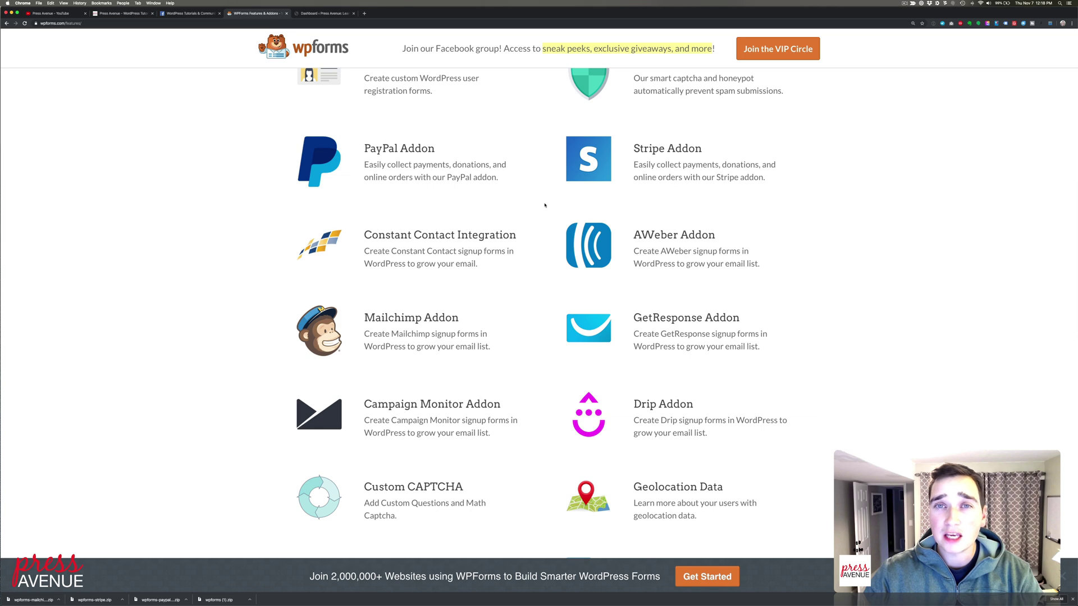
{"action": "scroll", "coordinate": [545, 206], "scroll_direction": "down", "scroll_amount": 1}
{"action": "scroll", "coordinate": [544, 205], "scroll_direction": "down", "scroll_amount": 6}
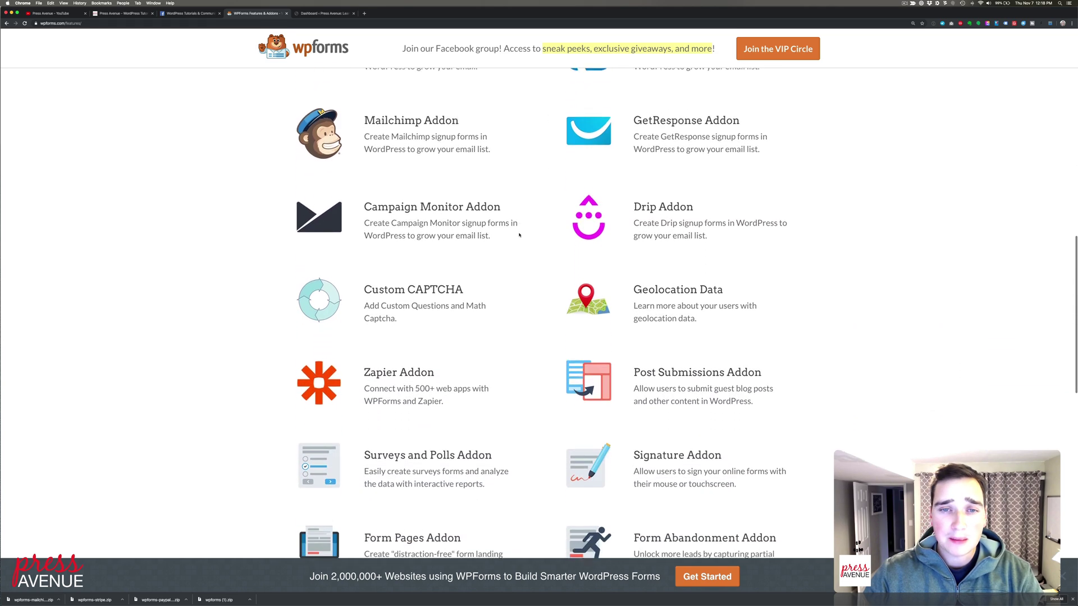
{"action": "scroll", "coordinate": [454, 170], "scroll_direction": "down", "scroll_amount": 5}
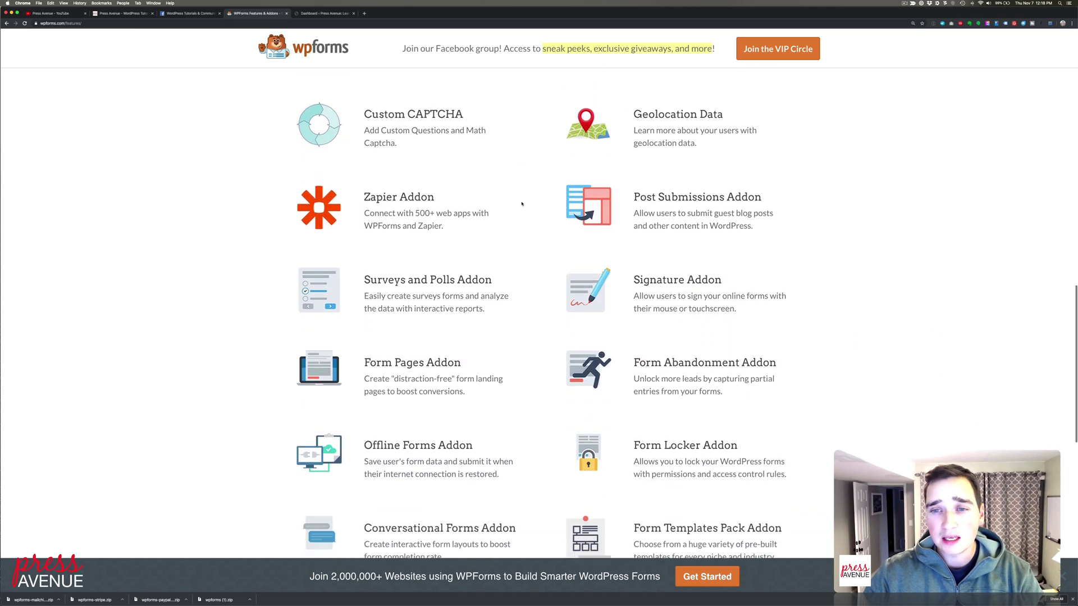
{"action": "scroll", "coordinate": [390, 124], "scroll_direction": "down", "scroll_amount": 1}
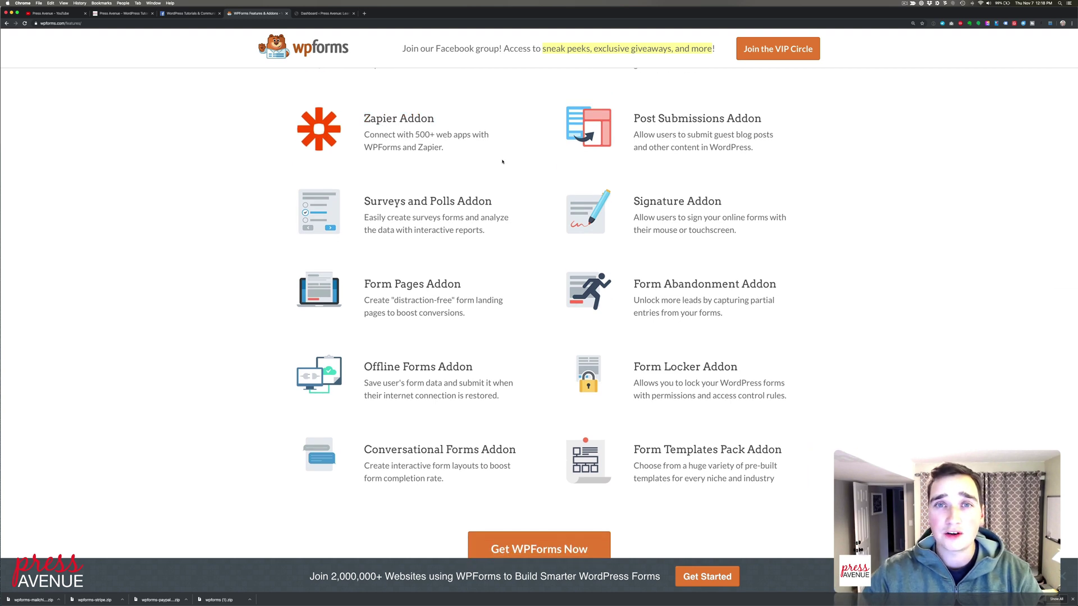
{"action": "scroll", "coordinate": [503, 162], "scroll_direction": "down", "scroll_amount": 2}
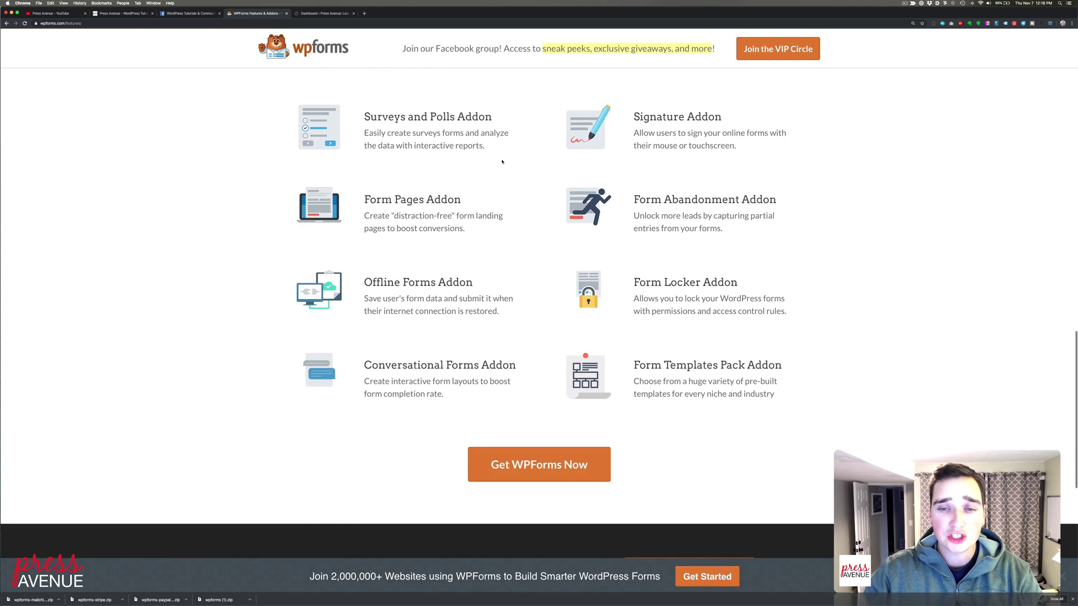
{"action": "scroll", "coordinate": [449, 209], "scroll_direction": "up", "scroll_amount": 15}
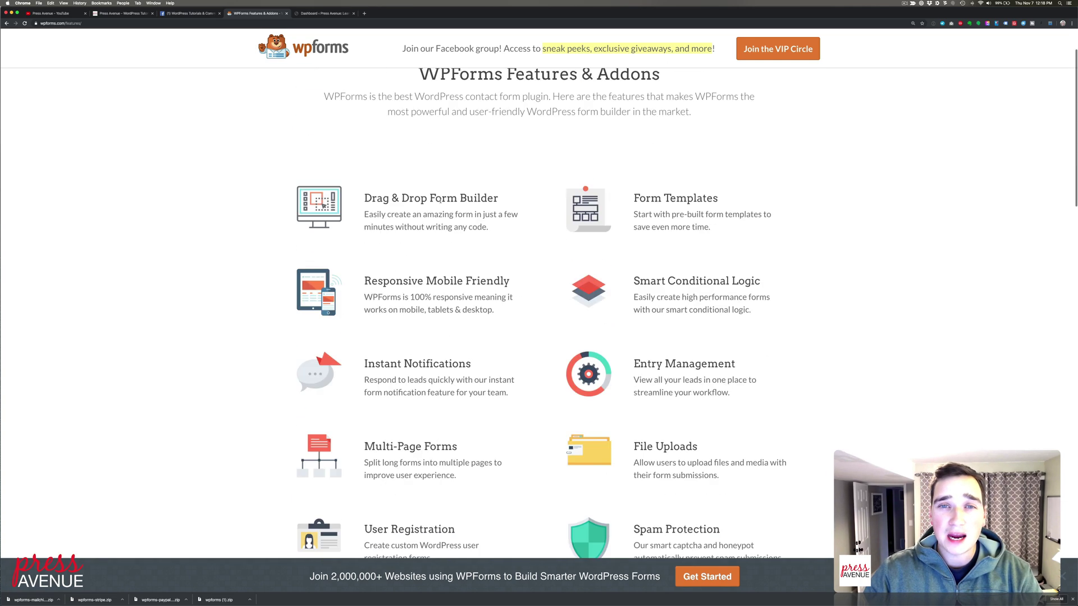
{"action": "scroll", "coordinate": [440, 201], "scroll_direction": "up", "scroll_amount": 2}
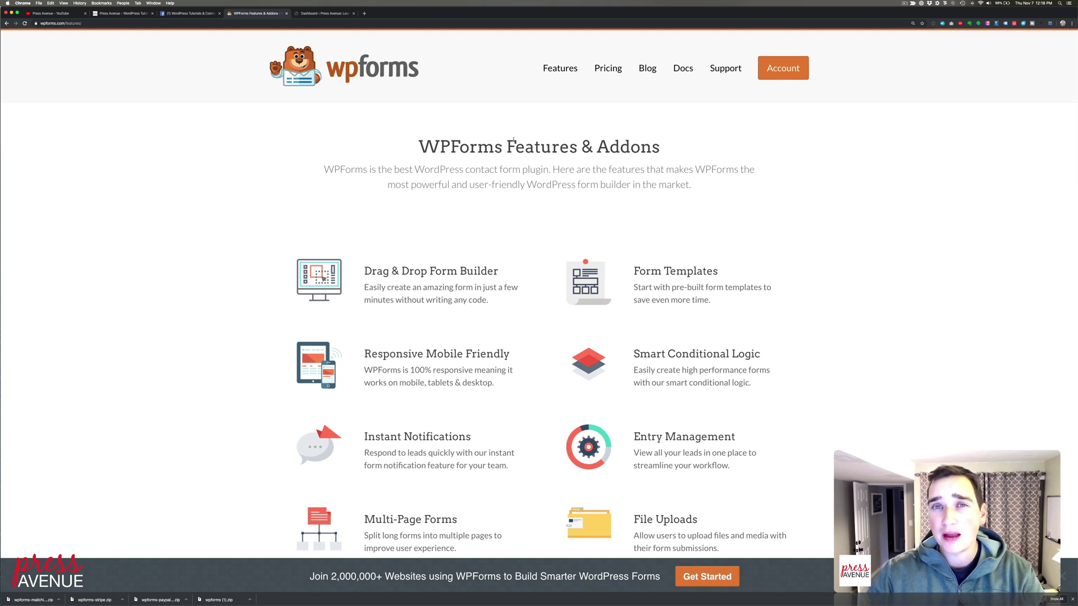
{"action": "left_click", "coordinate": [608, 68]}
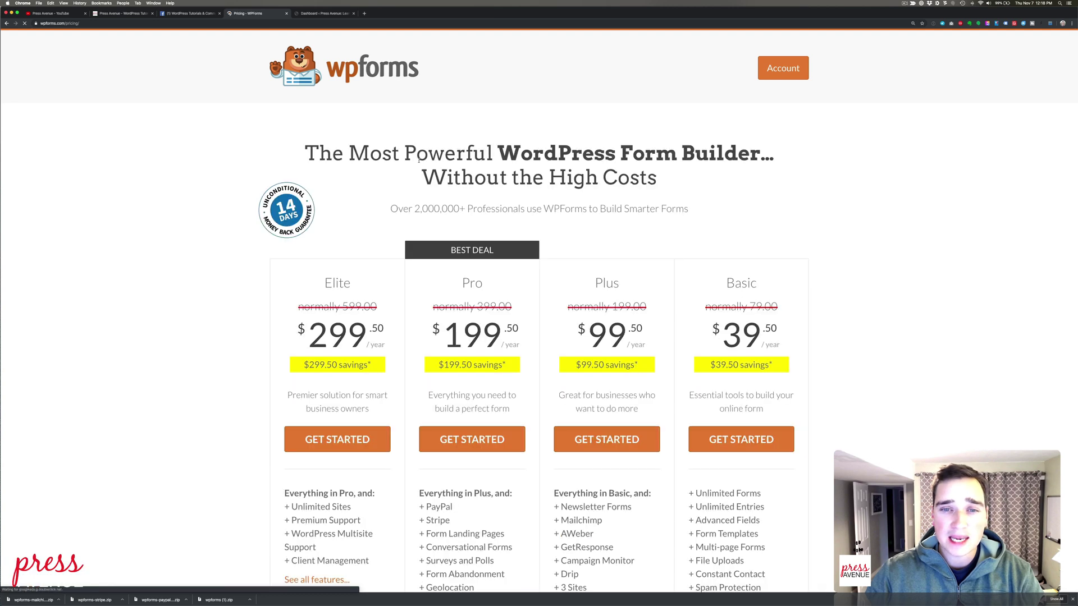
Compare the Elite, Pro, Plus and Basic plans, noting PayPal starts at Pro
{"action": "scroll", "coordinate": [525, 236], "scroll_direction": "down", "scroll_amount": 3}
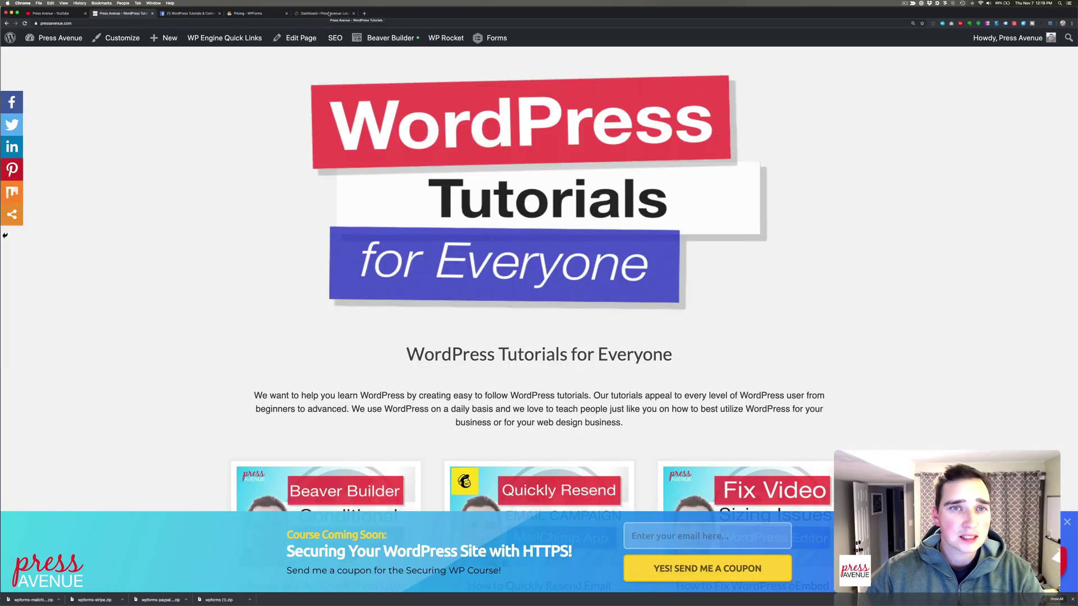
Go to the Installed Plugins list and find the inactive WPForms PayPal Standard addon
{"action": "left_click", "coordinate": [334, 14]}
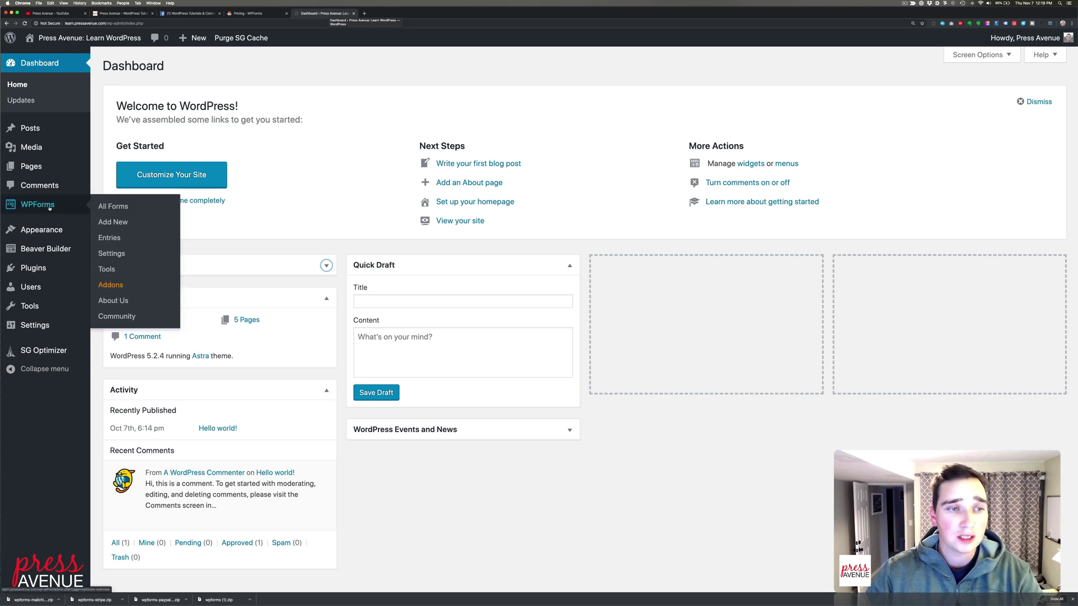
{"action": "left_click", "coordinate": [55, 268]}
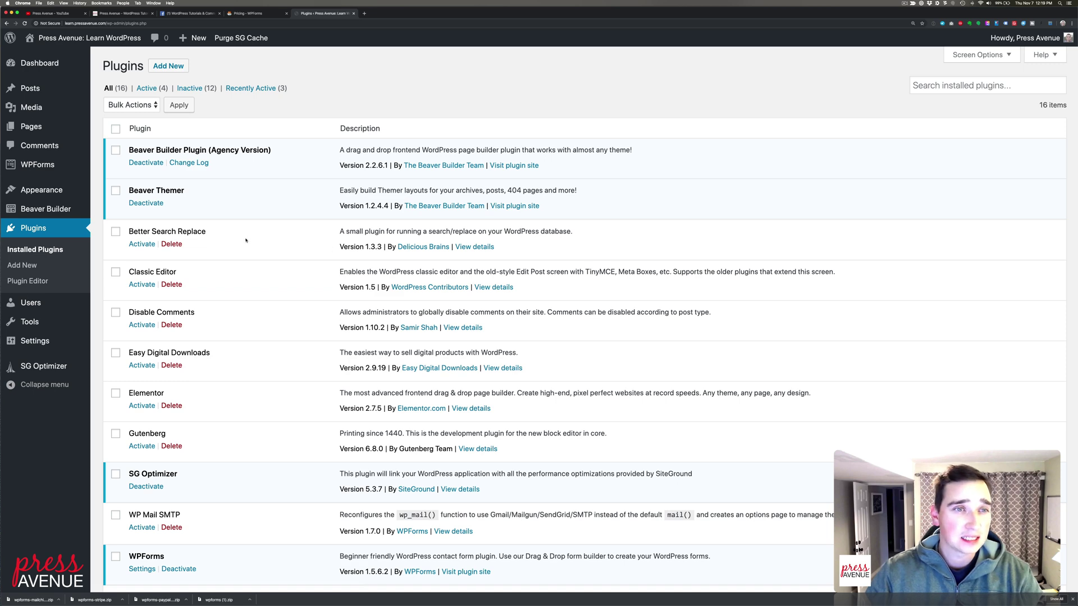
{"action": "scroll", "coordinate": [236, 238], "scroll_direction": "down", "scroll_amount": 5}
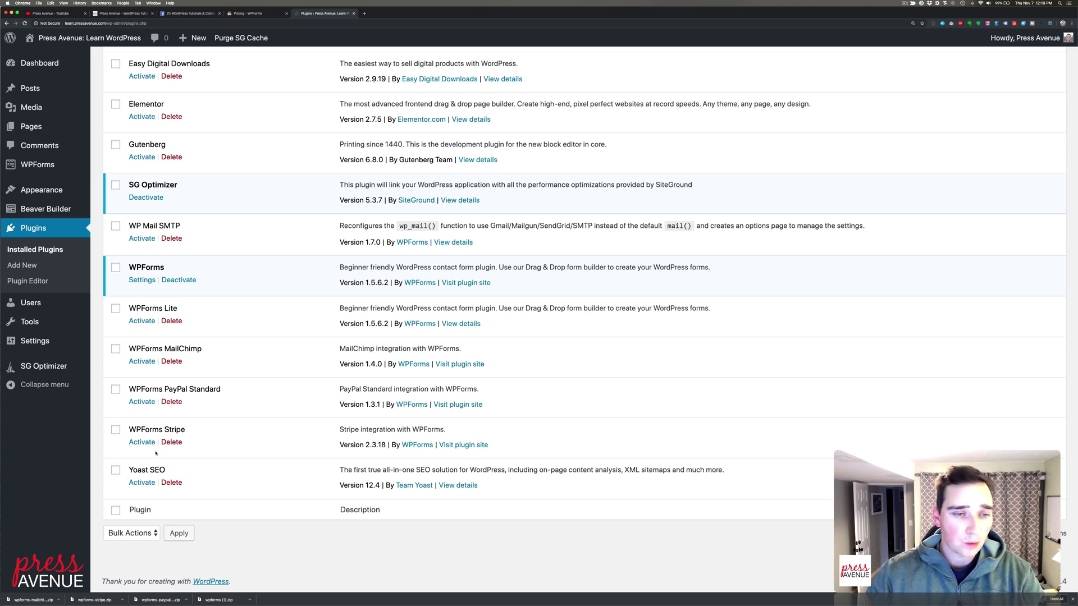
Activate the WPForms PayPal Standard and MailChimp plugins, then go to WPForms All Forms
{"action": "left_click", "coordinate": [147, 402]}
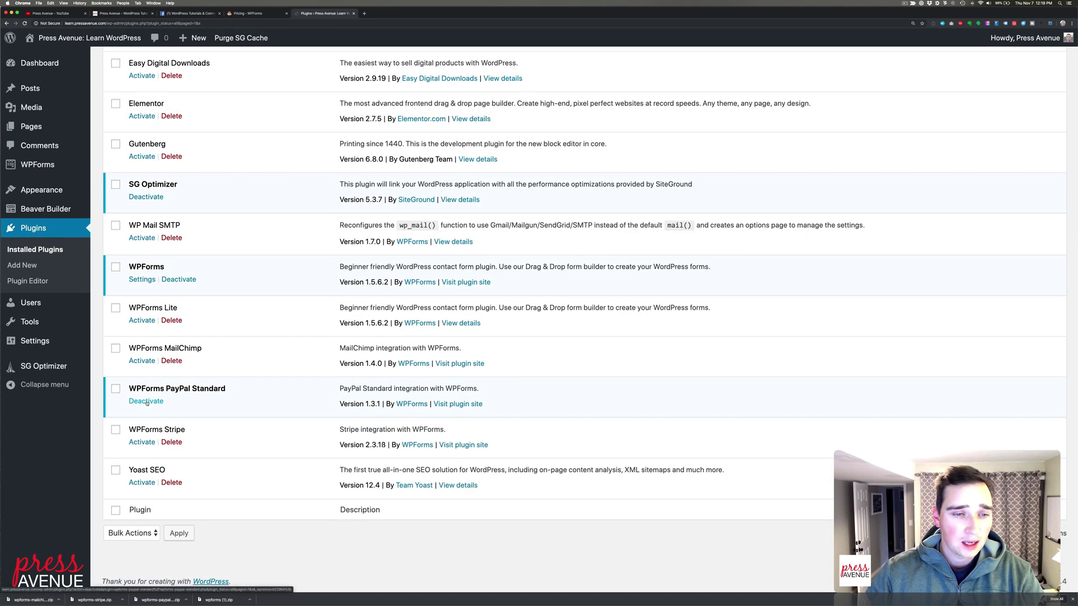
{"action": "left_click", "coordinate": [142, 360]}
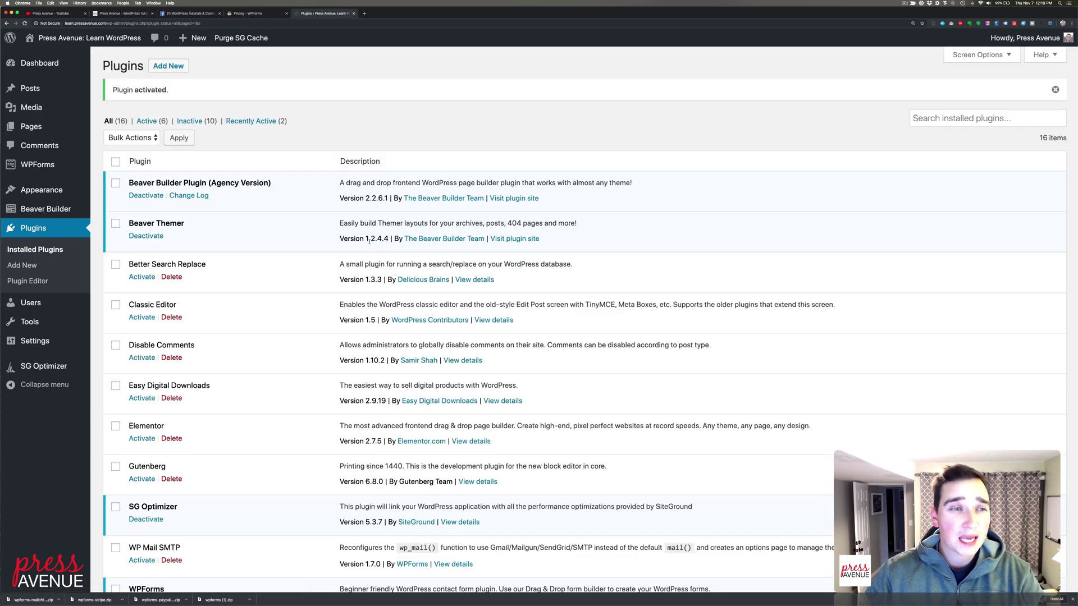
{"action": "left_click", "coordinate": [37, 165]}
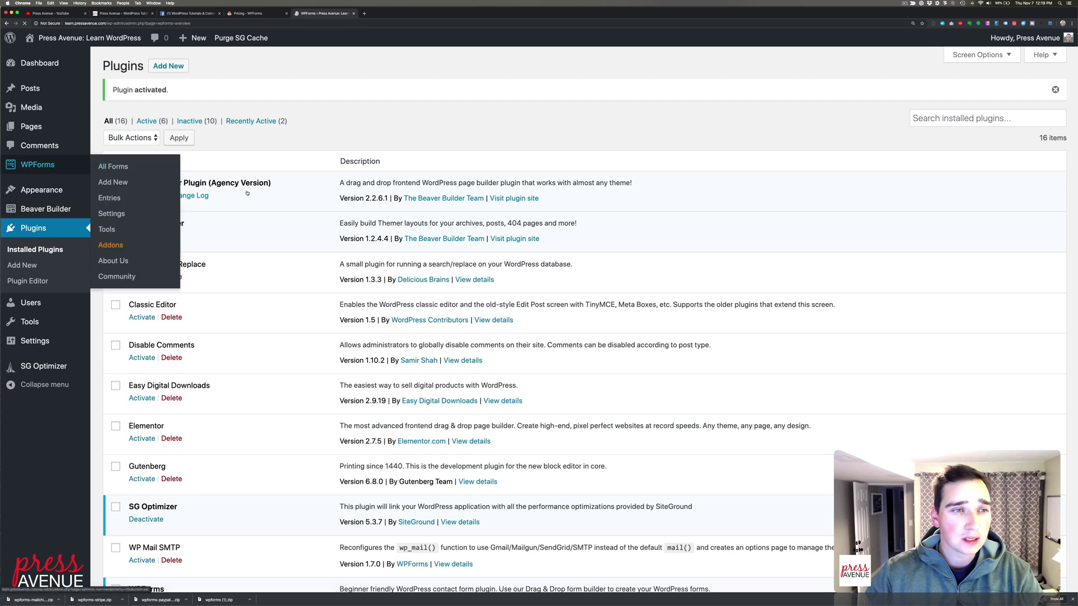
{"action": "mouse_move", "coordinate": [190, 208]}
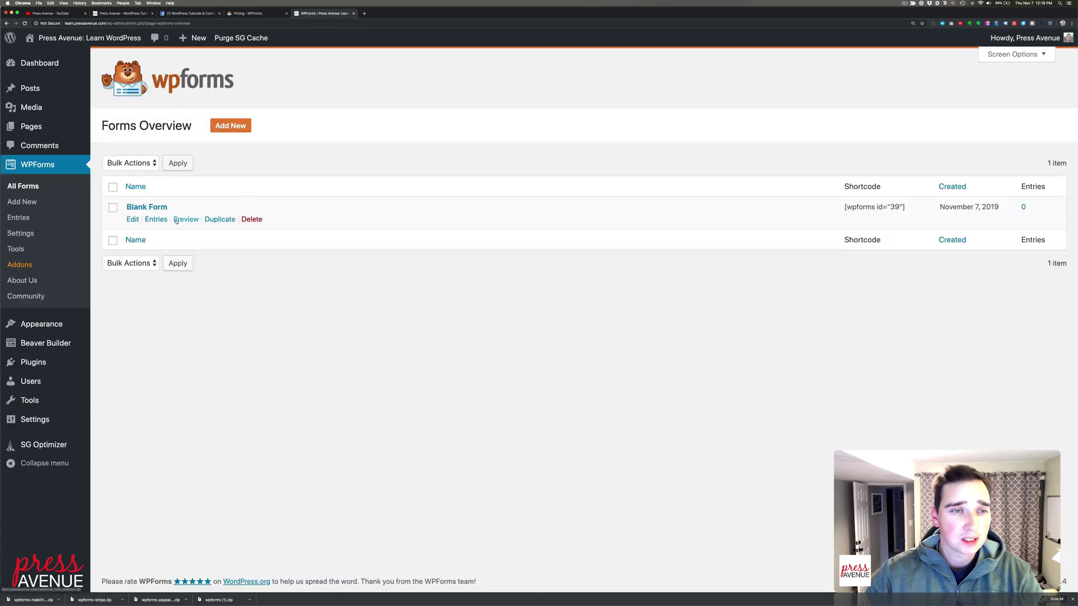
Add a new form to reach the template choices, including Billing / Order Form
{"action": "left_click", "coordinate": [230, 126]}
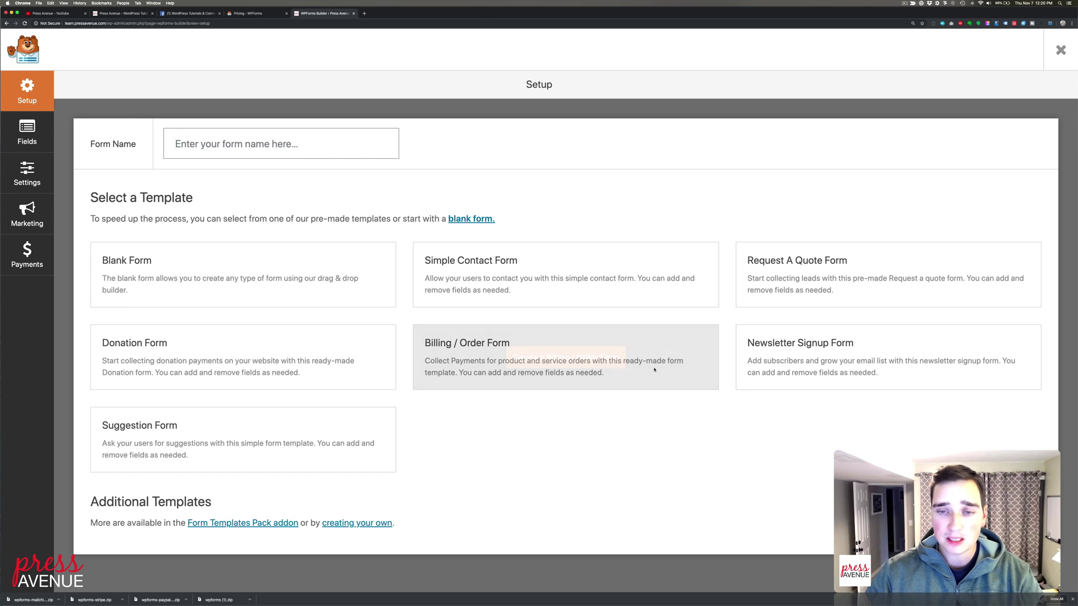
{"action": "mouse_move", "coordinate": [530, 353]}
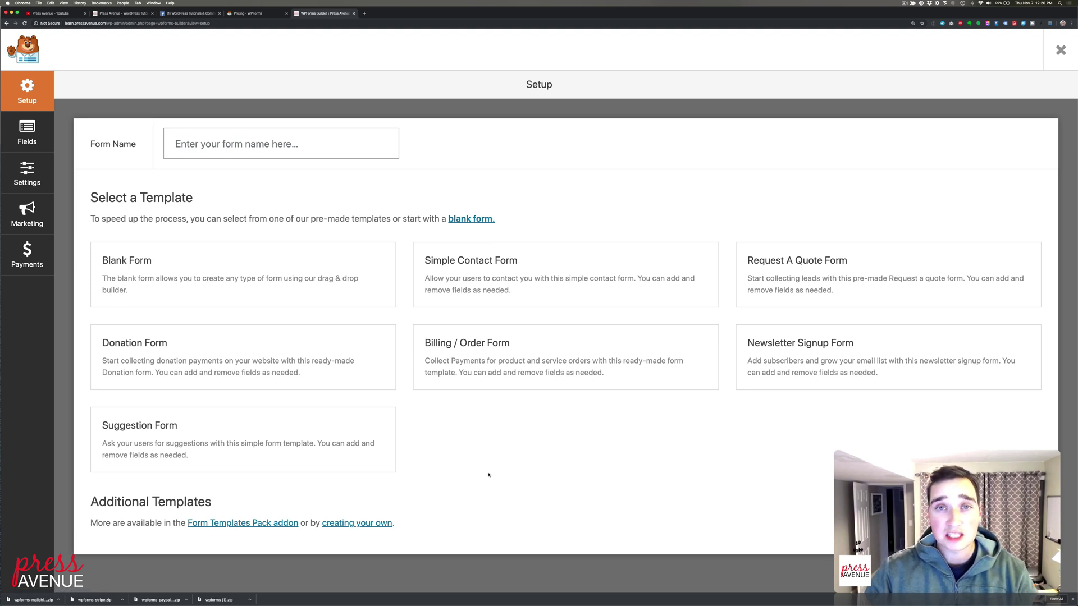
Create a Billing / Order Form from its template, dismiss the payment reminder, and exit the builder
{"action": "left_click", "coordinate": [579, 358]}
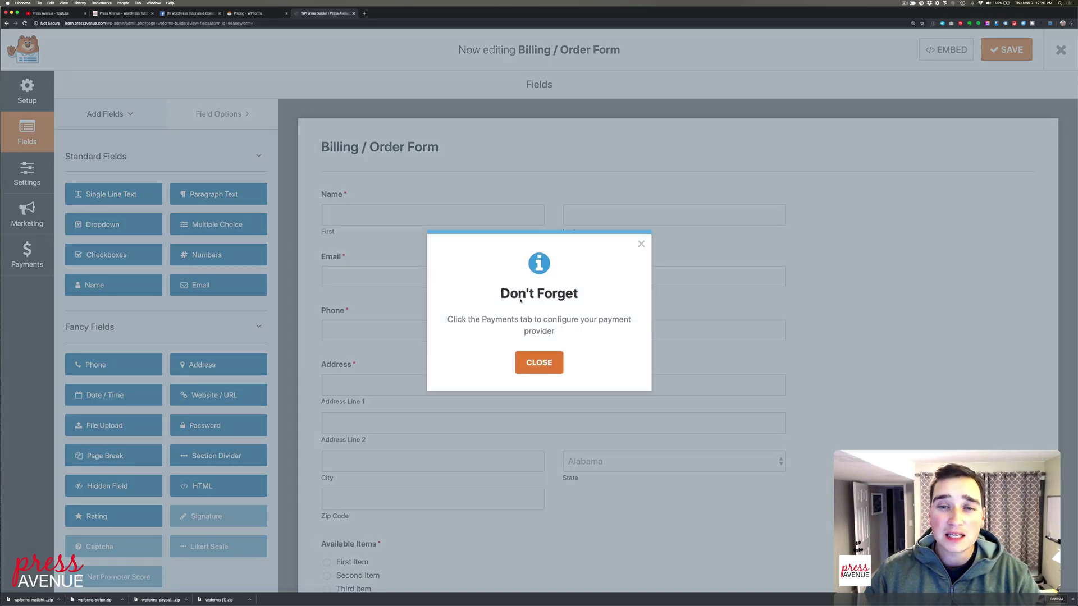
{"action": "left_click", "coordinate": [535, 354]}
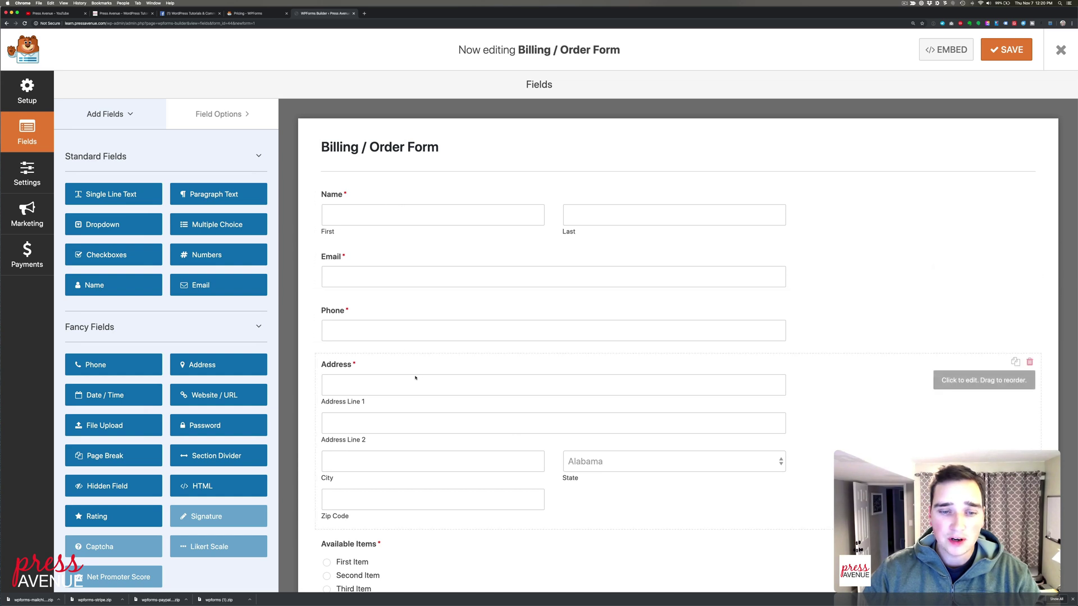
{"action": "scroll", "coordinate": [416, 373], "scroll_direction": "down", "scroll_amount": 4}
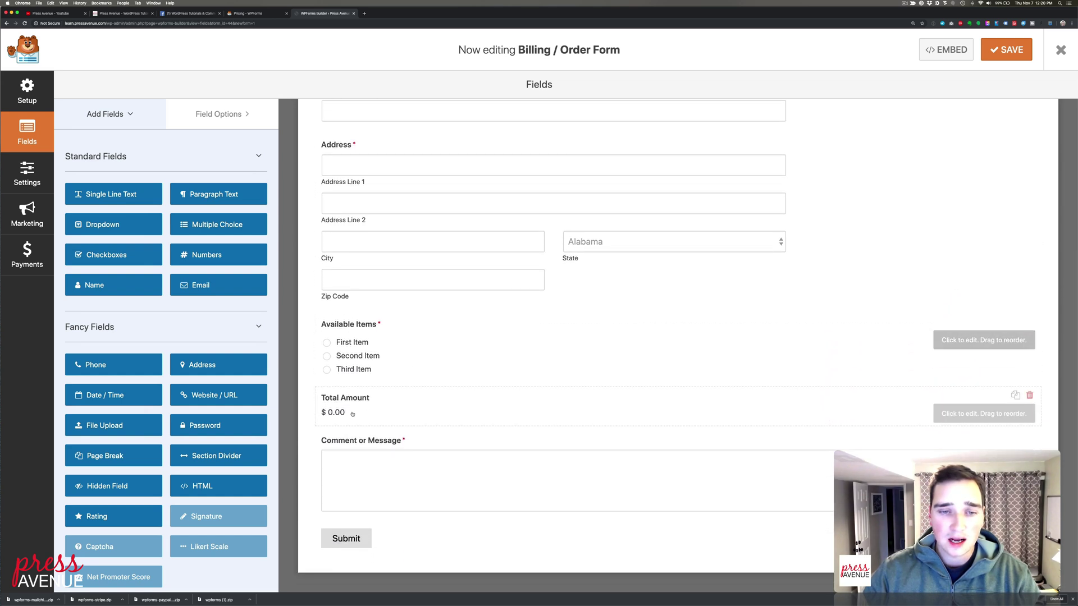
{"action": "scroll", "coordinate": [375, 473], "scroll_direction": "up", "scroll_amount": 8}
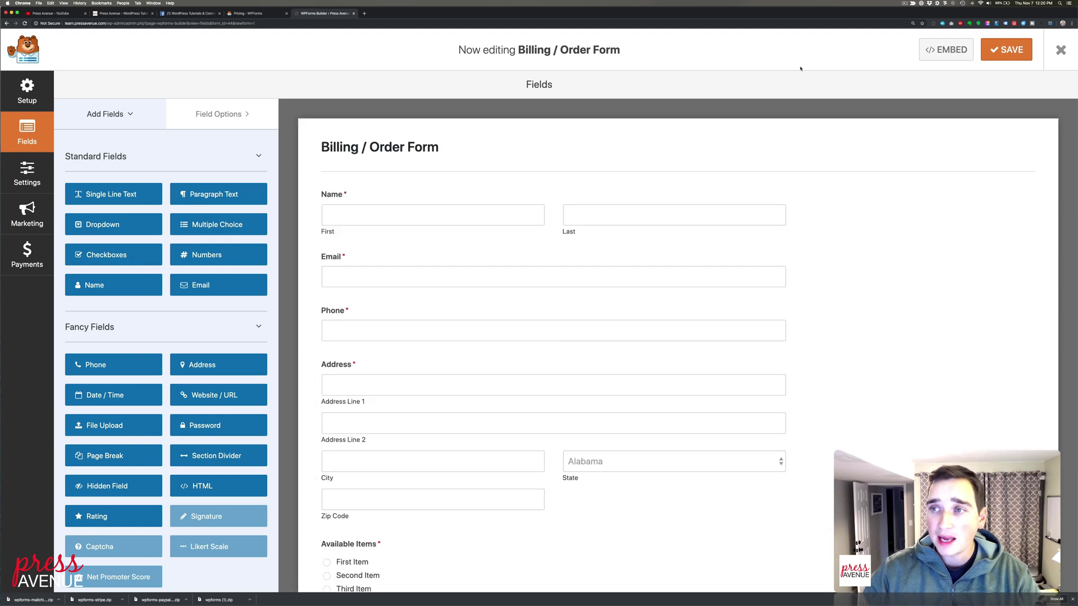
{"action": "left_click", "coordinate": [1060, 50]}
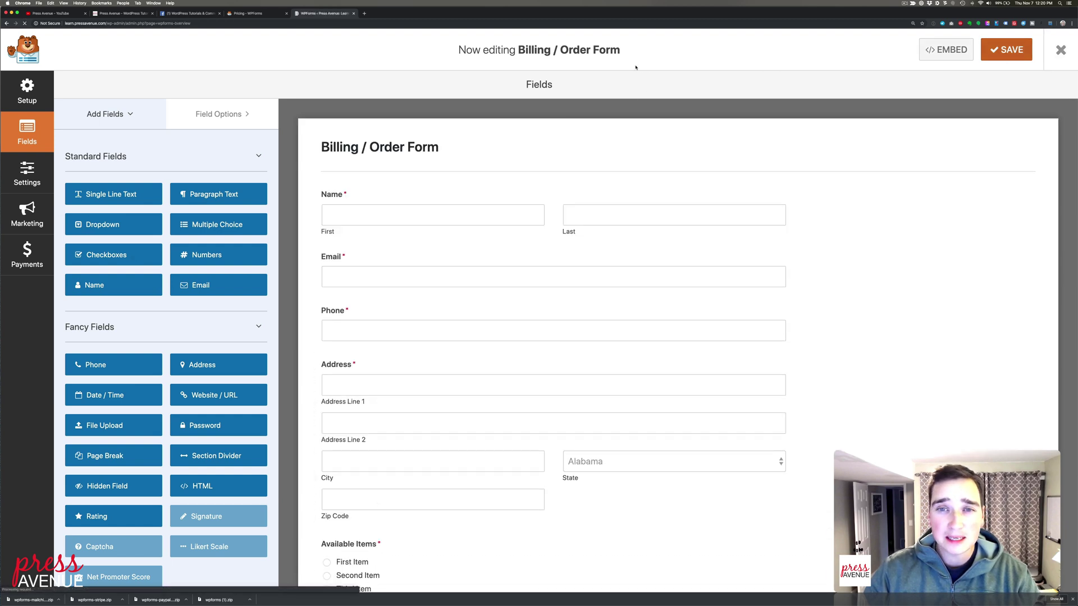
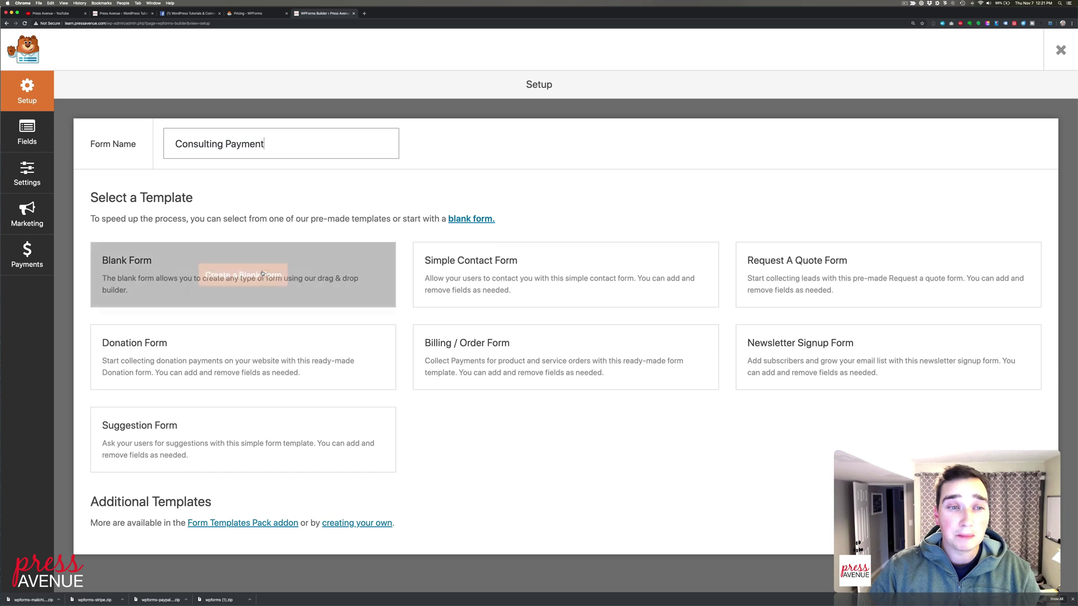
Start the Consulting Payment form from the blank template and review the Add Fields panel
{"action": "left_click", "coordinate": [243, 274]}
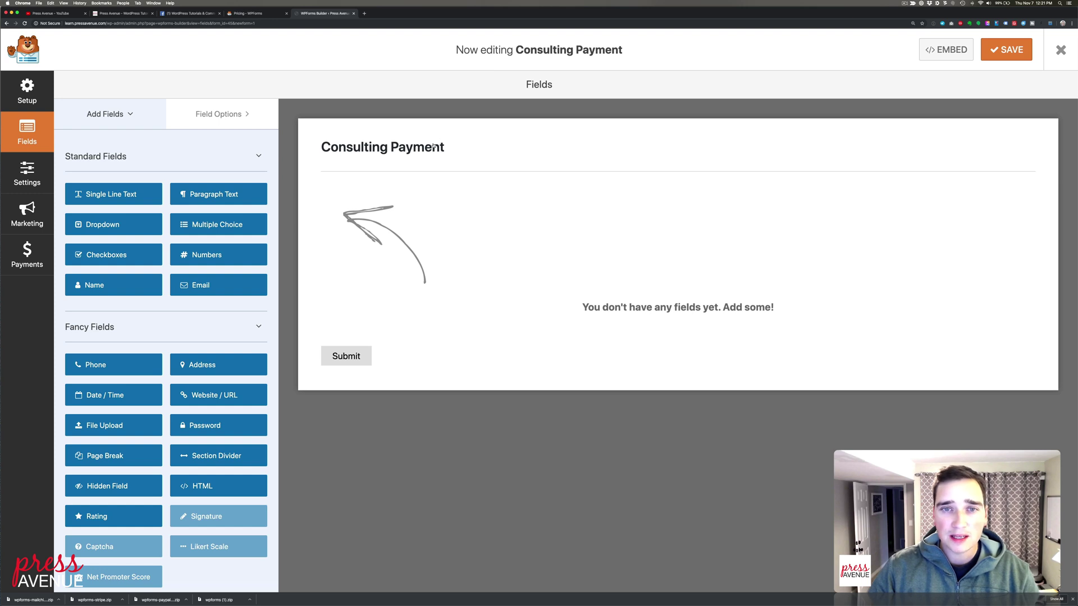
{"action": "left_click_drag", "start_coordinate": [529, 50], "coordinate": [621, 59]}
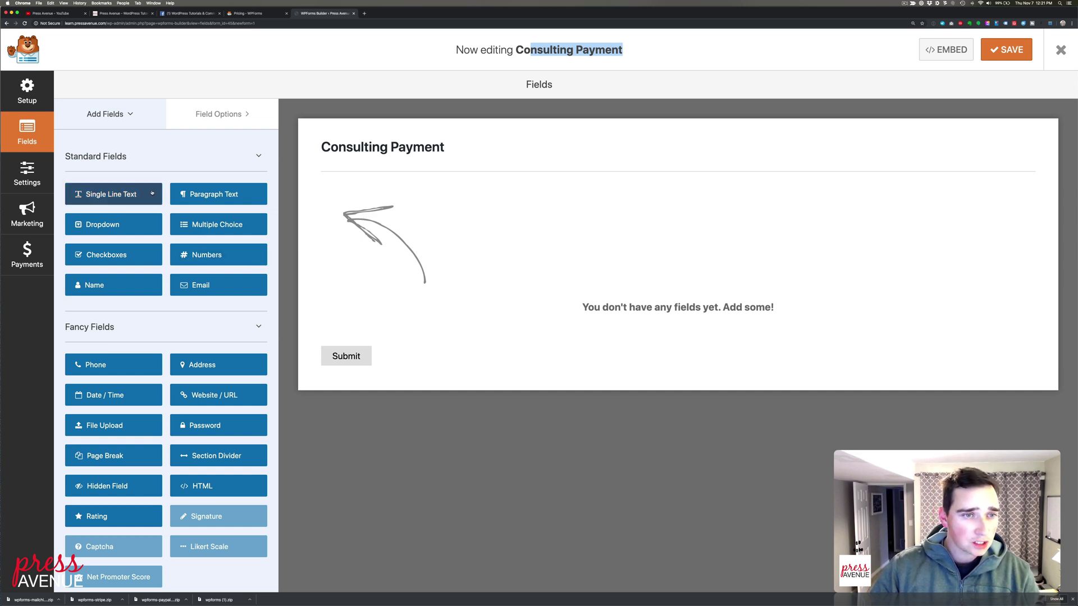
{"action": "scroll", "coordinate": [145, 233], "scroll_direction": "down", "scroll_amount": 5}
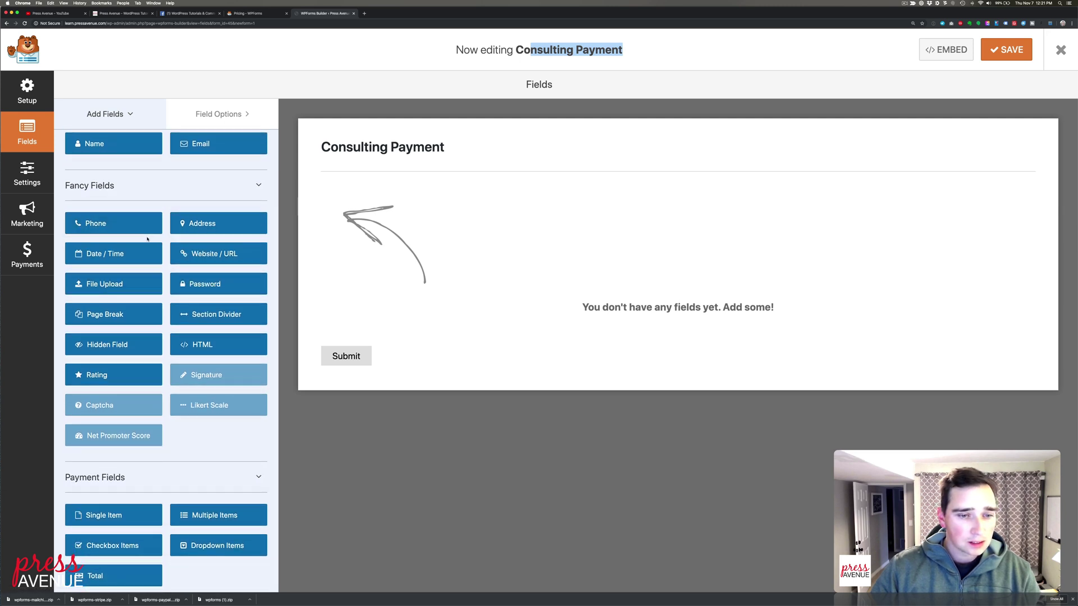
{"action": "scroll", "coordinate": [147, 239], "scroll_direction": "up", "scroll_amount": 5}
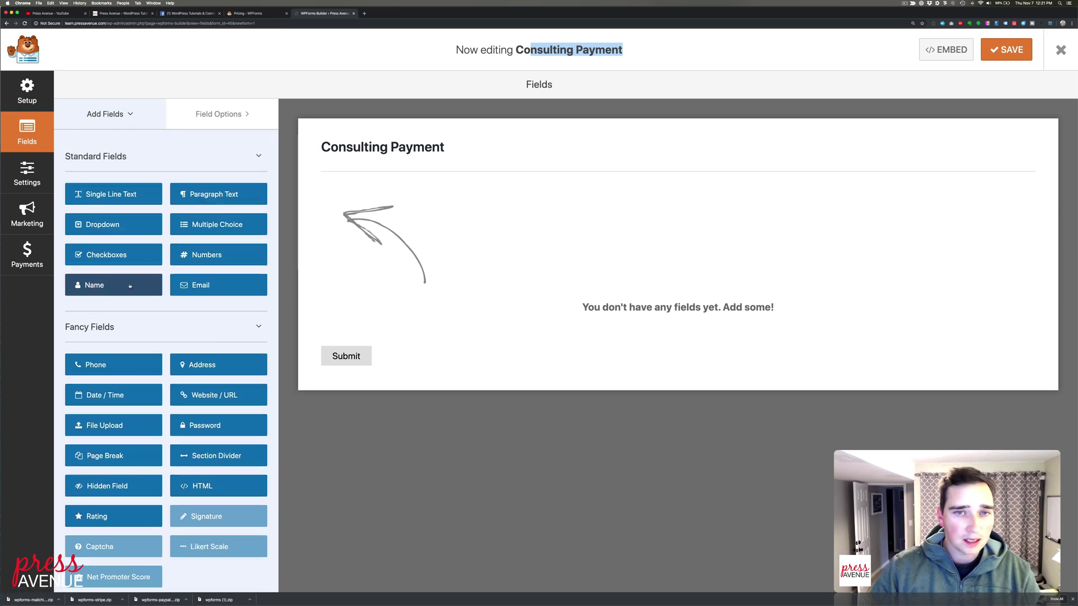
Add a Name field, try the Simple and First Middle Last formats, then return to First Last
{"action": "left_click", "coordinate": [130, 286]}
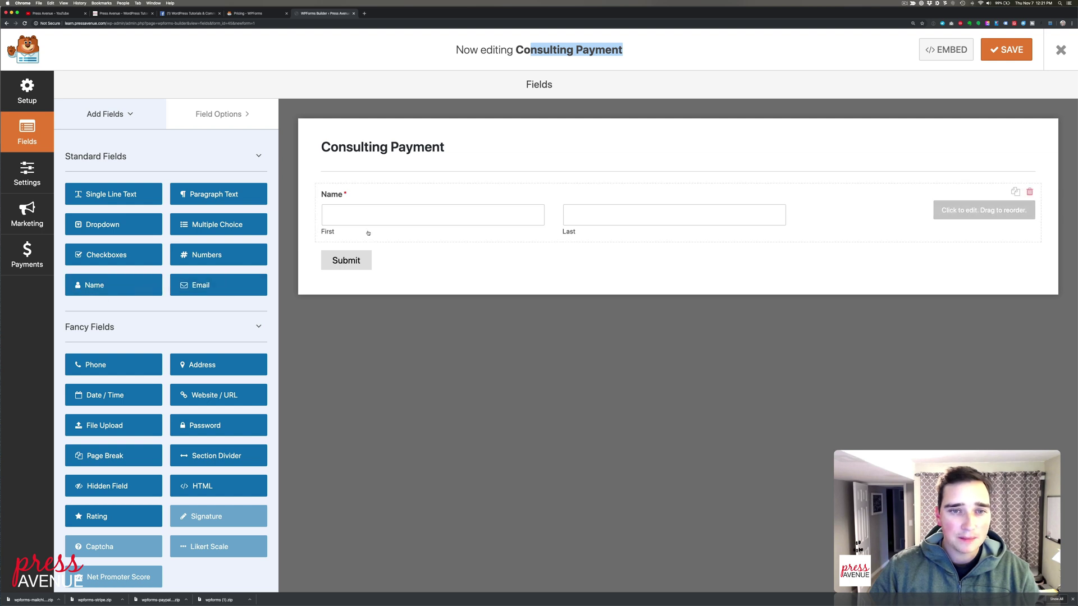
{"action": "left_click_drag", "start_coordinate": [115, 285], "coordinate": [327, 233]}
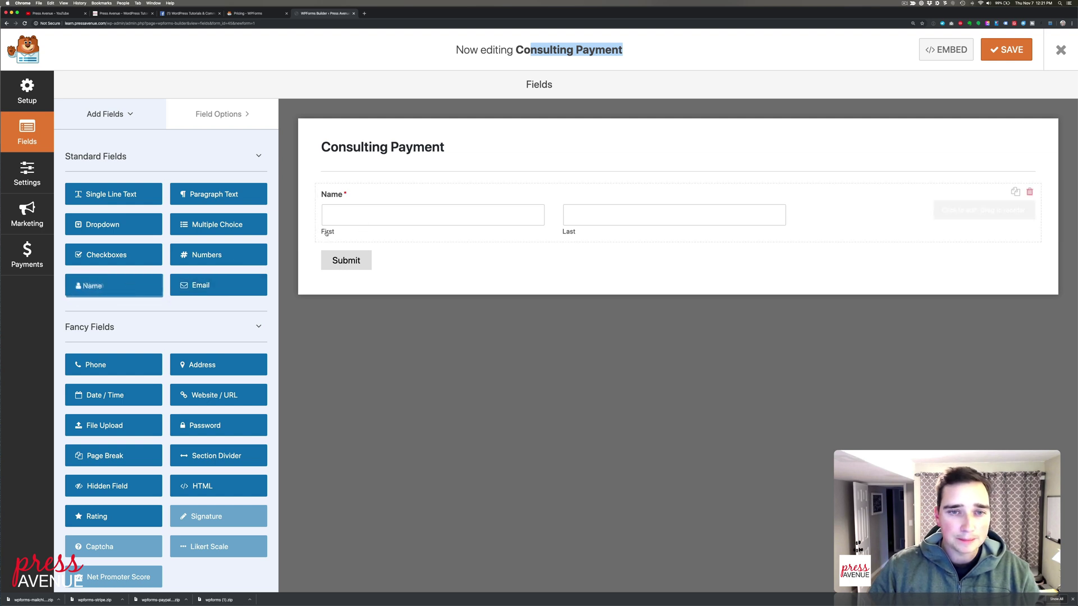
{"action": "left_click", "coordinate": [389, 209]}
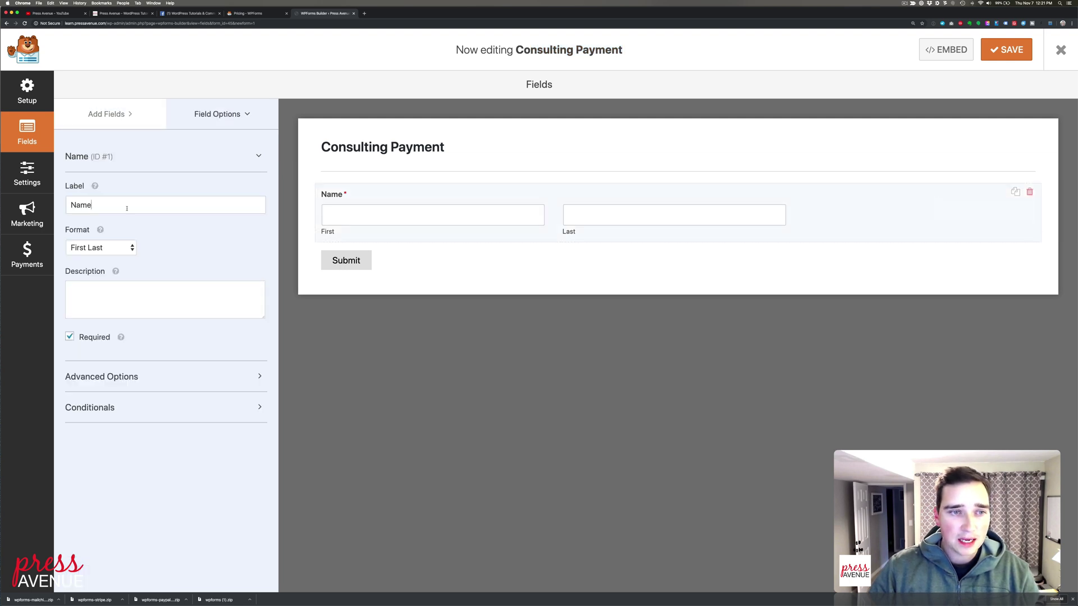
{"action": "left_click", "coordinate": [116, 247]}
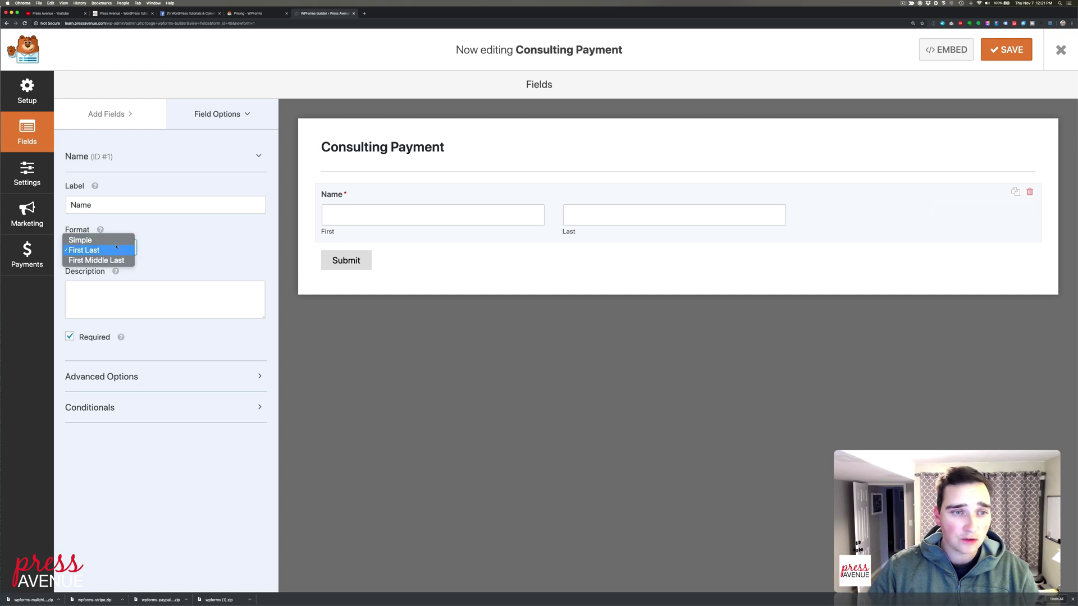
{"action": "left_click", "coordinate": [112, 248]}
{"action": "left_click", "coordinate": [115, 247]}
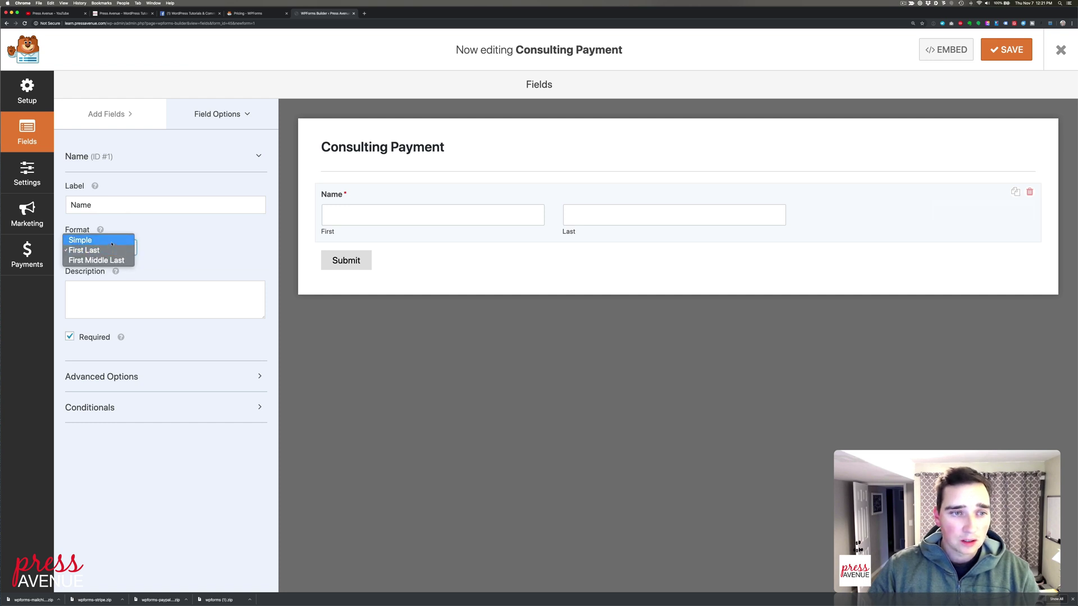
{"action": "left_click", "coordinate": [113, 241]}
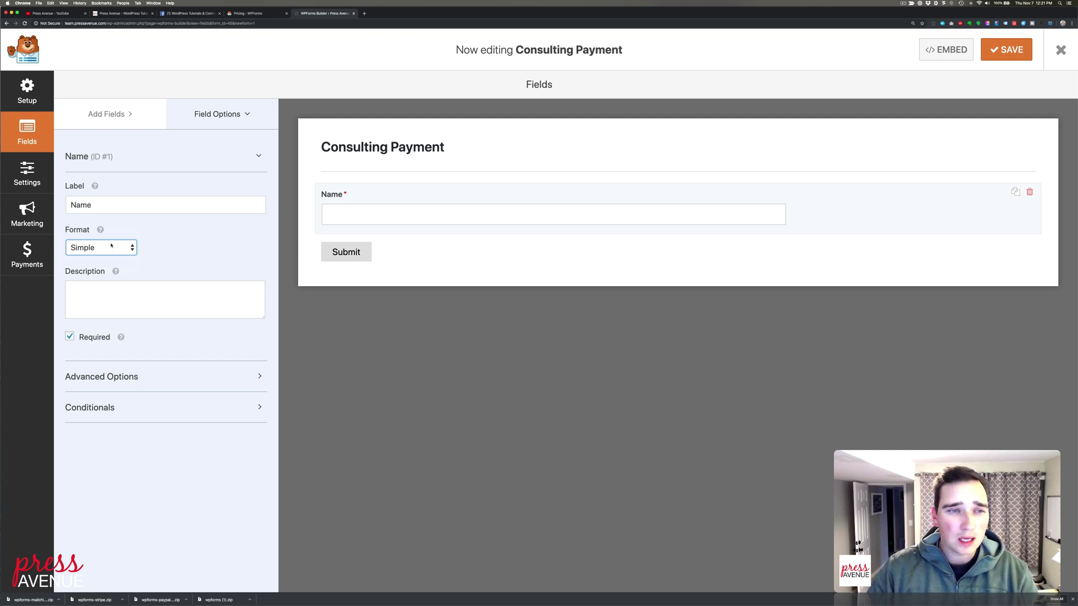
{"action": "left_click", "coordinate": [110, 249]}
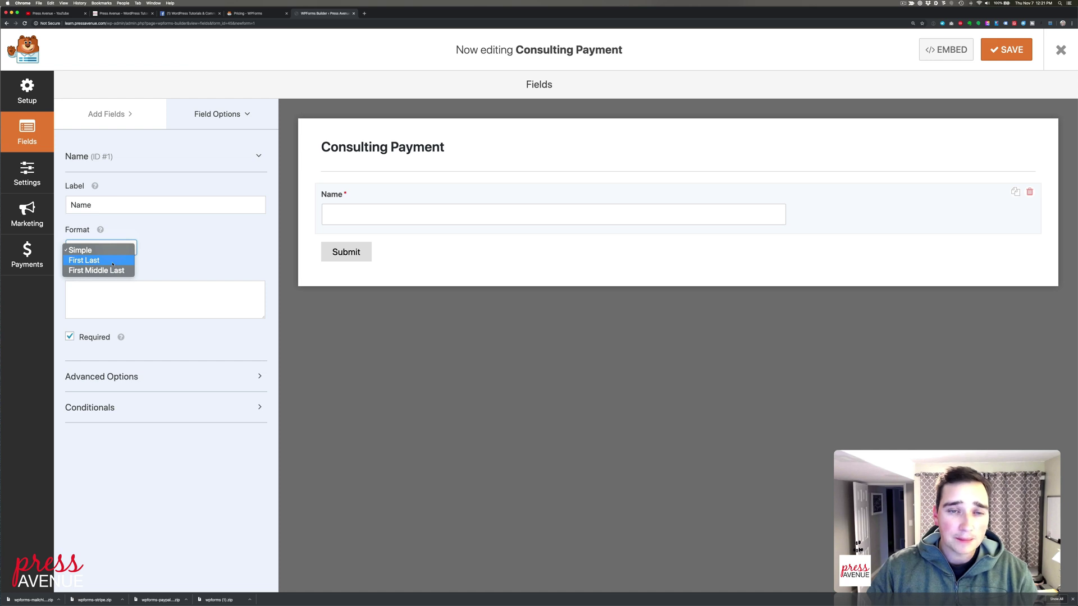
{"action": "left_click", "coordinate": [114, 270]}
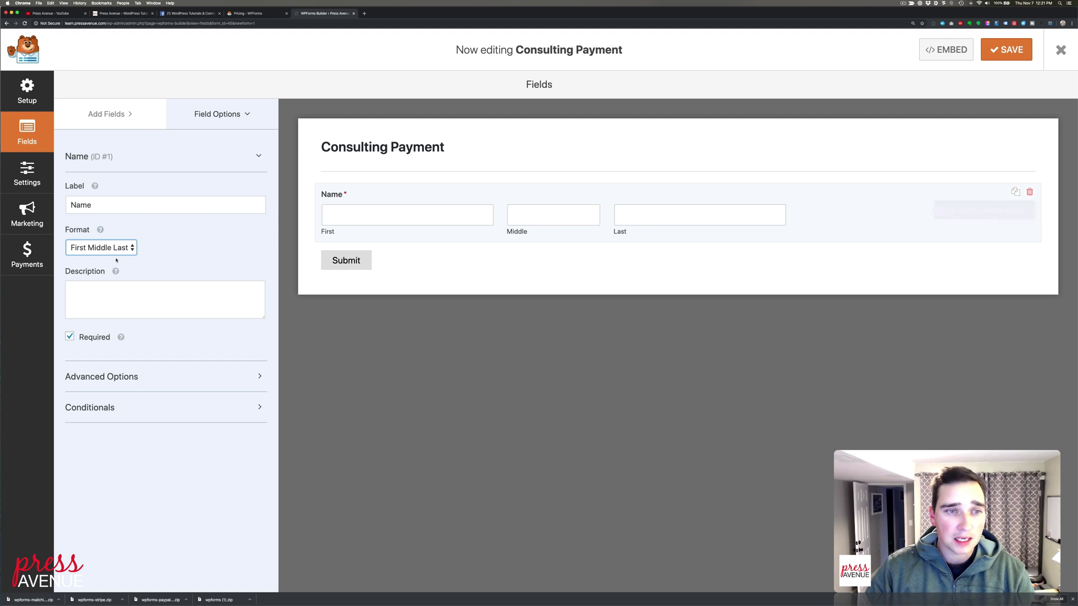
{"action": "left_click", "coordinate": [101, 248]}
{"action": "left_click", "coordinate": [106, 239]}
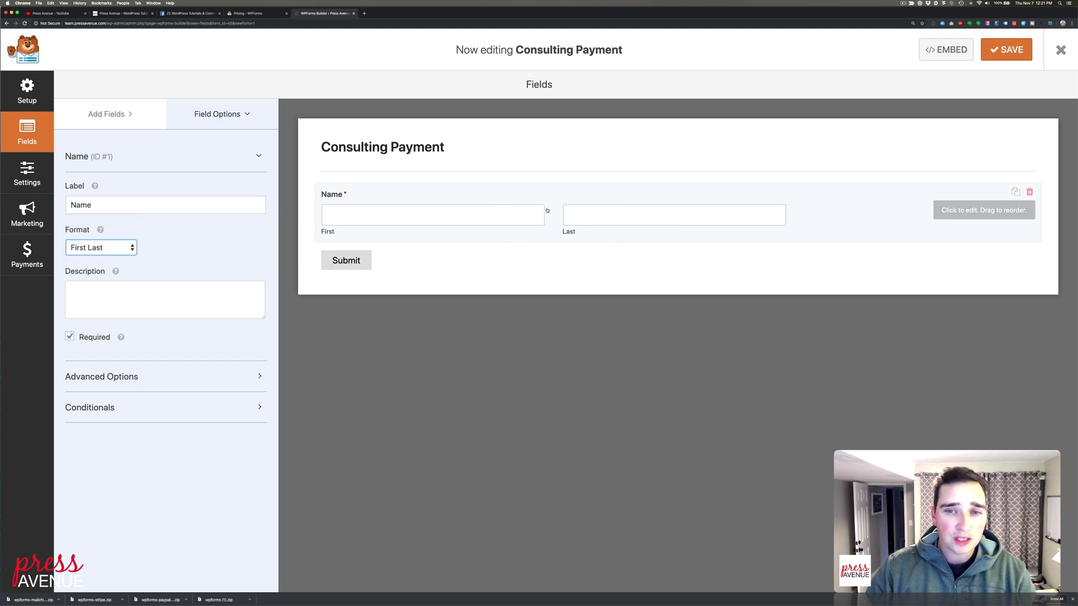
Keep the Name field's size at Medium in its advanced options
{"action": "left_click", "coordinate": [163, 307]}
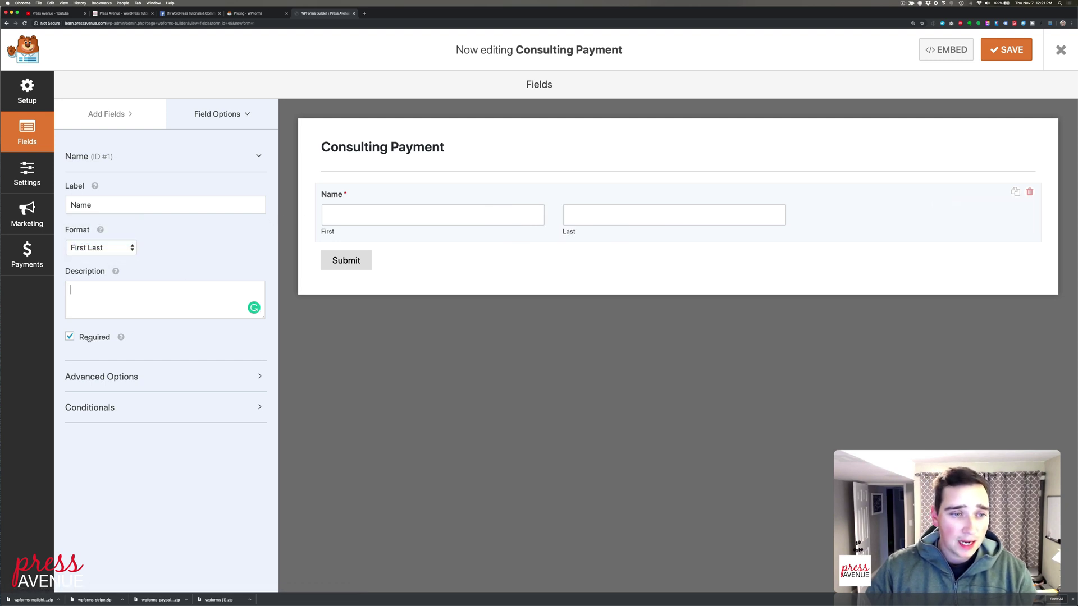
{"action": "left_click", "coordinate": [102, 376]}
{"action": "scroll", "coordinate": [100, 330], "scroll_direction": "down", "scroll_amount": 3}
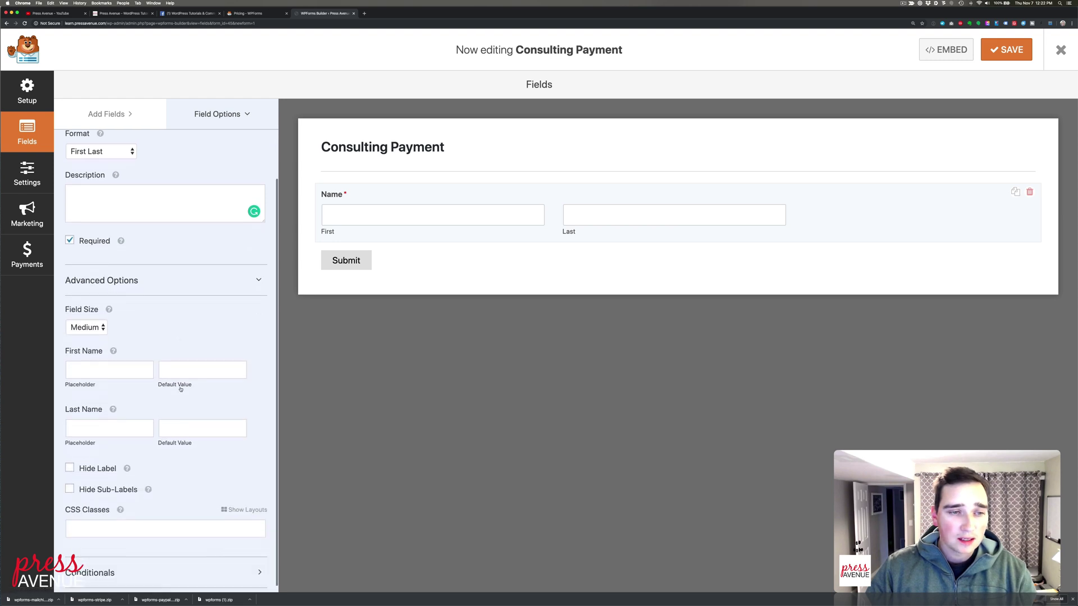
{"action": "left_click", "coordinate": [100, 329]}
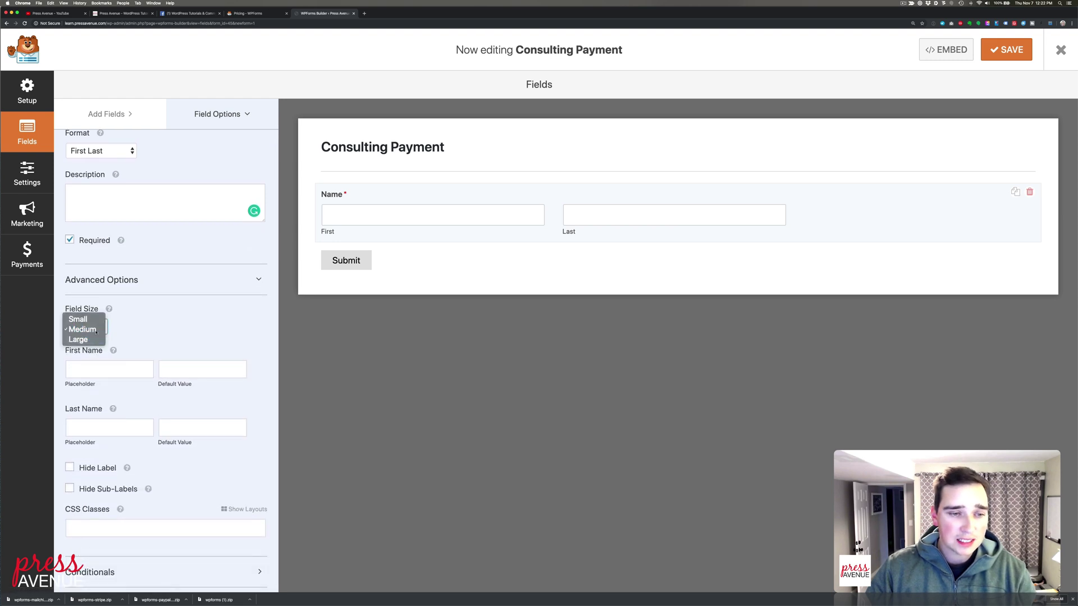
{"action": "left_click", "coordinate": [96, 332]}
{"action": "scroll", "coordinate": [151, 415], "scroll_direction": "down", "scroll_amount": 1}
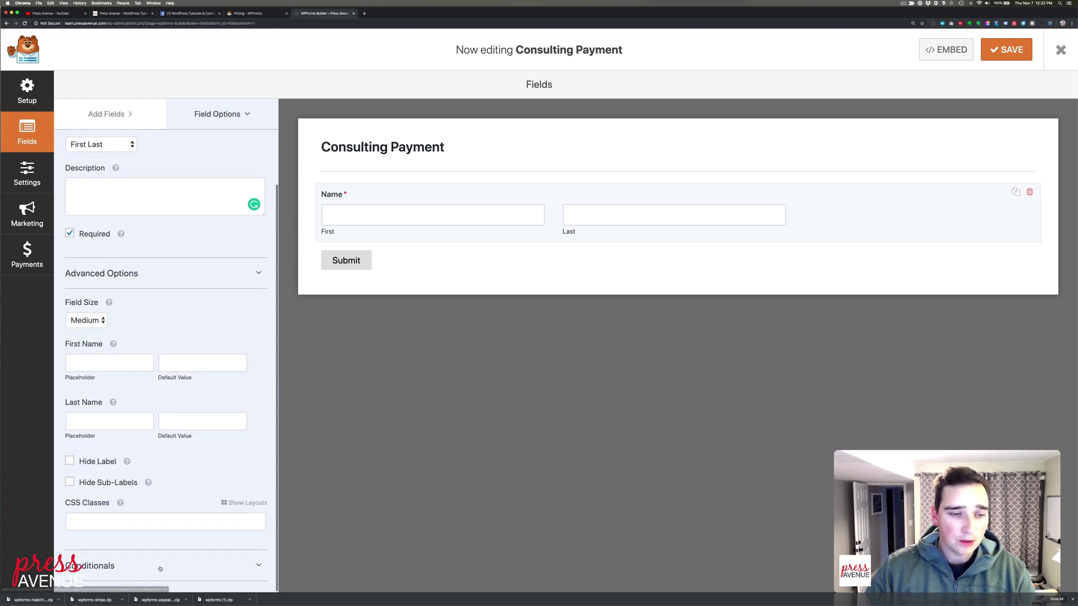
{"action": "scroll", "coordinate": [132, 538], "scroll_direction": "down", "scroll_amount": 1}
{"action": "scroll", "coordinate": [163, 449], "scroll_direction": "up", "scroll_amount": 5}
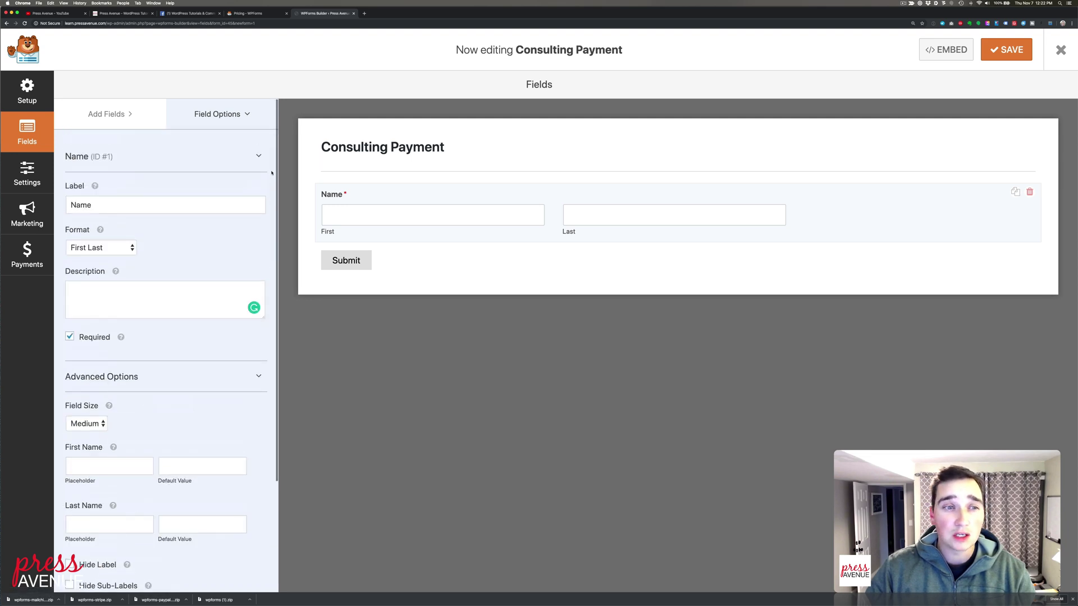
{"action": "left_click", "coordinate": [128, 115]}
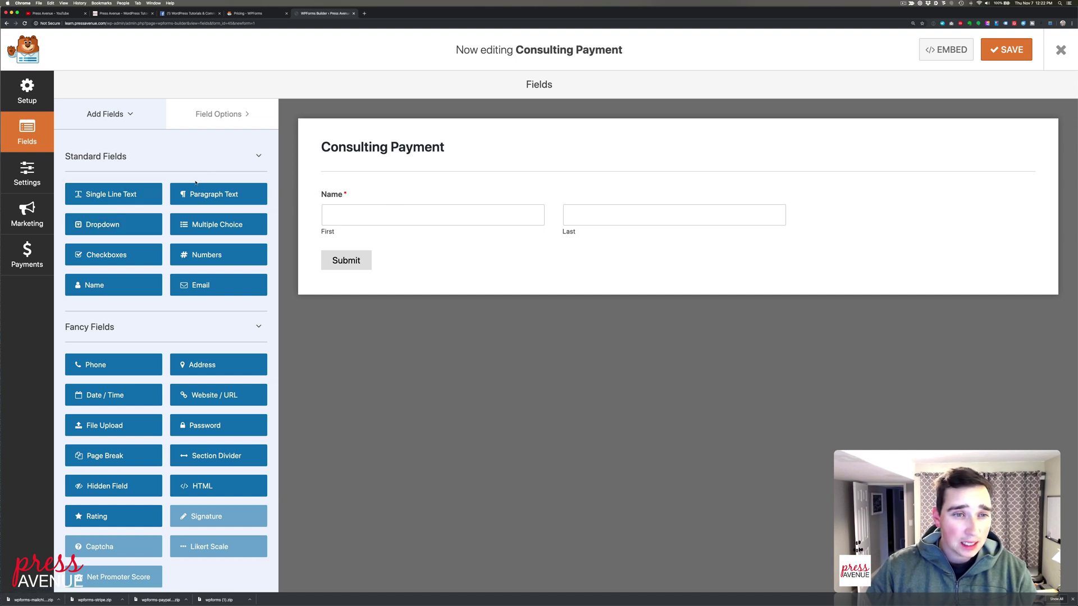
Add a Single Line Text field labelled 'Business Name'
{"action": "left_click", "coordinate": [119, 194]}
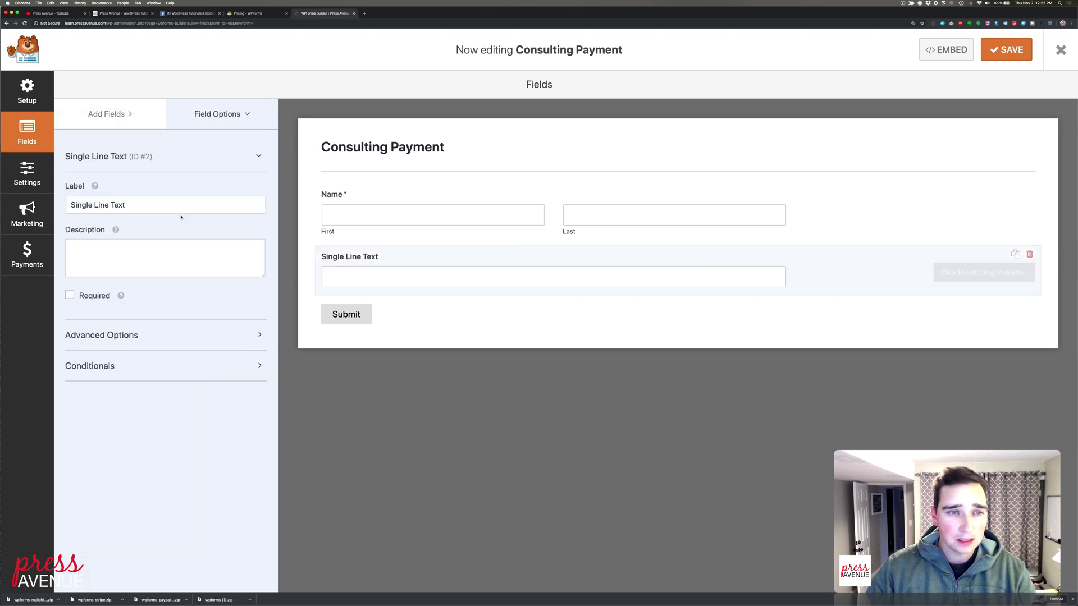
{"action": "triple_click", "coordinate": [181, 206]}
{"action": "type", "text": "Busine"}
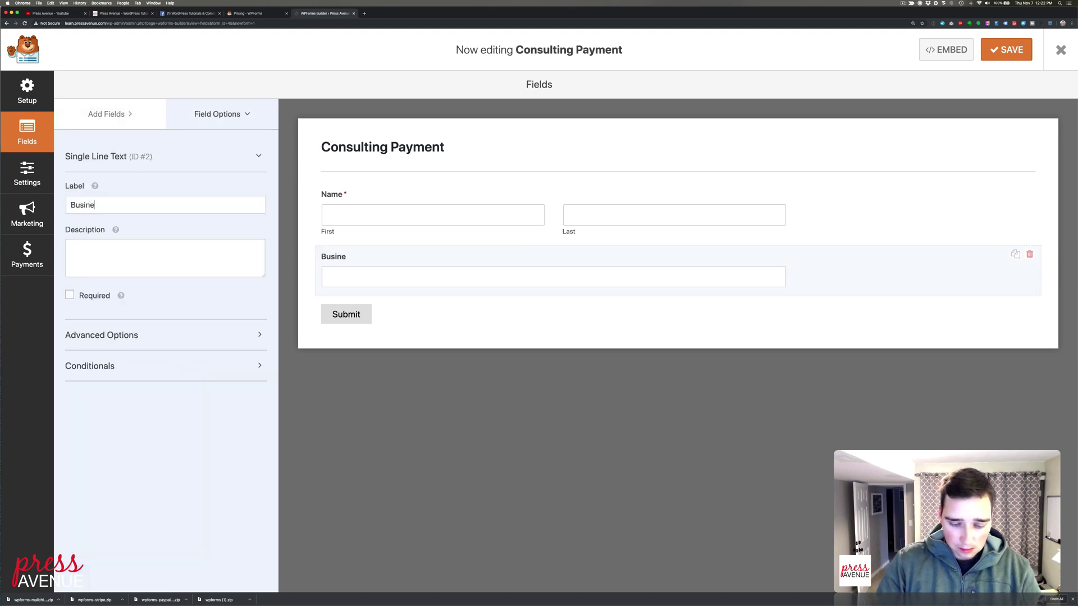
{"action": "type", "text": "ss Name"}
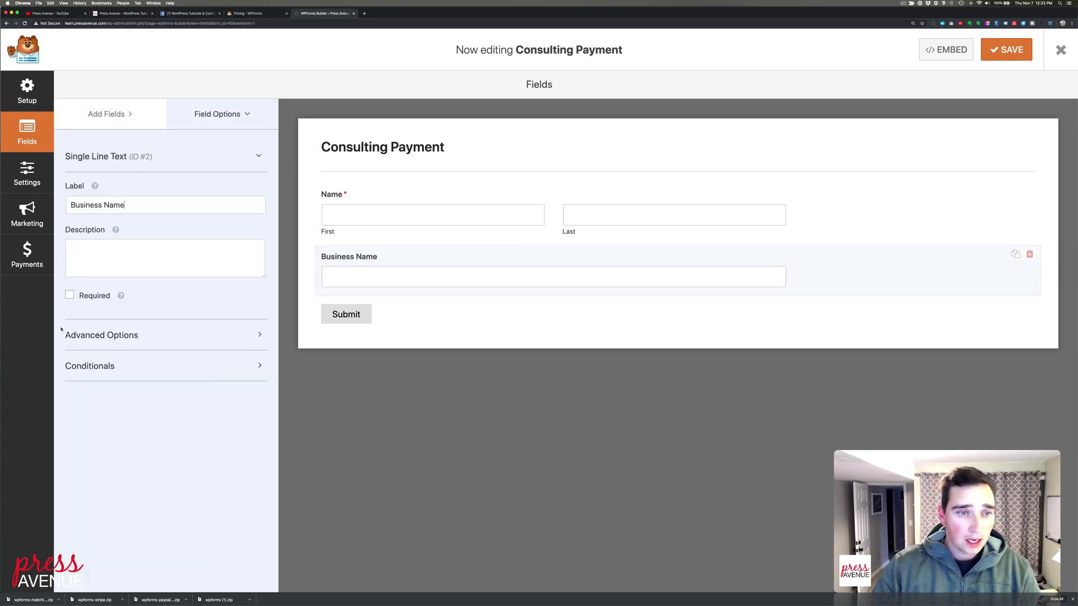
Add Email and Phone fields below Business Name and bring up the Email field's settings
{"action": "left_click", "coordinate": [106, 114]}
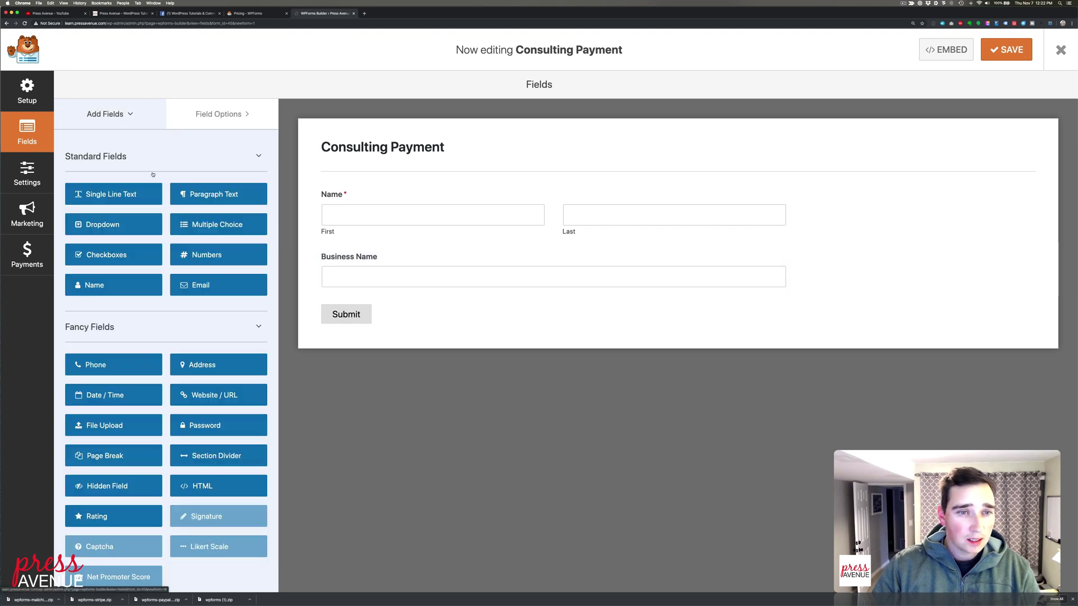
{"action": "left_click", "coordinate": [203, 287]}
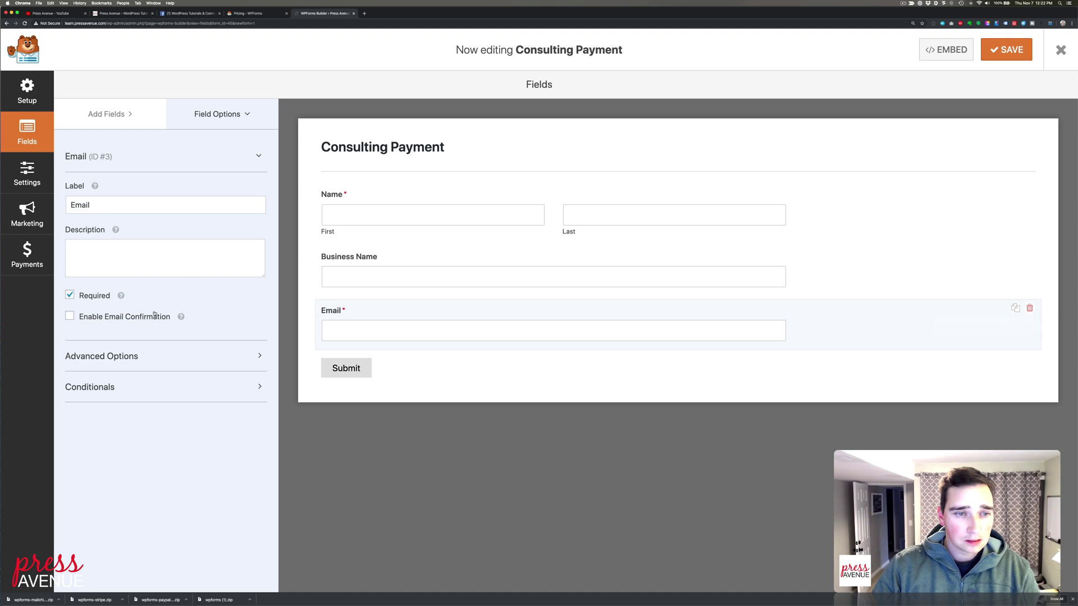
{"action": "left_click", "coordinate": [138, 116]}
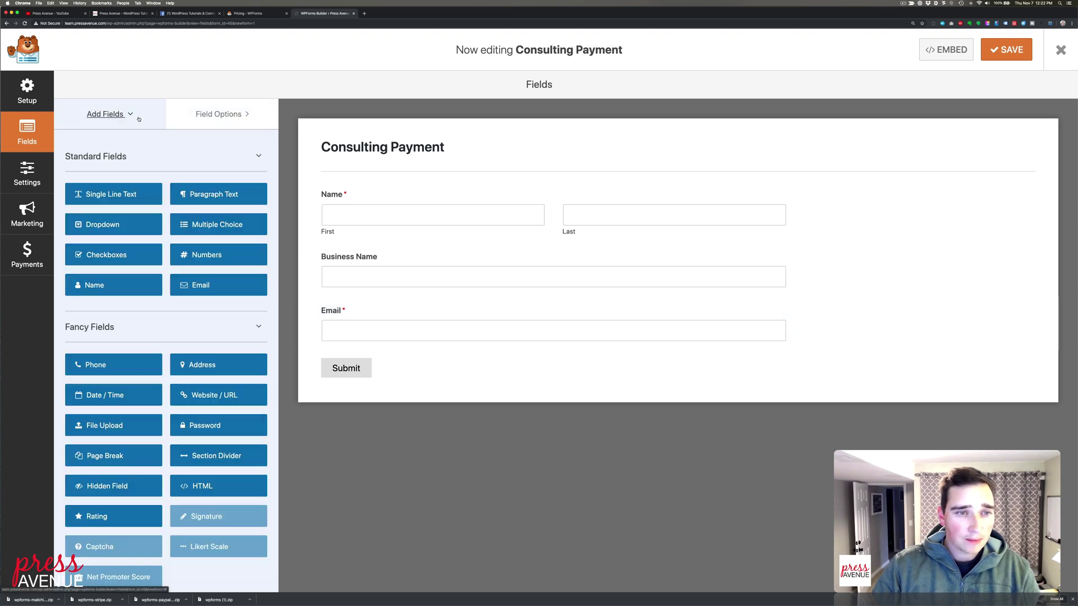
{"action": "left_click", "coordinate": [134, 367]}
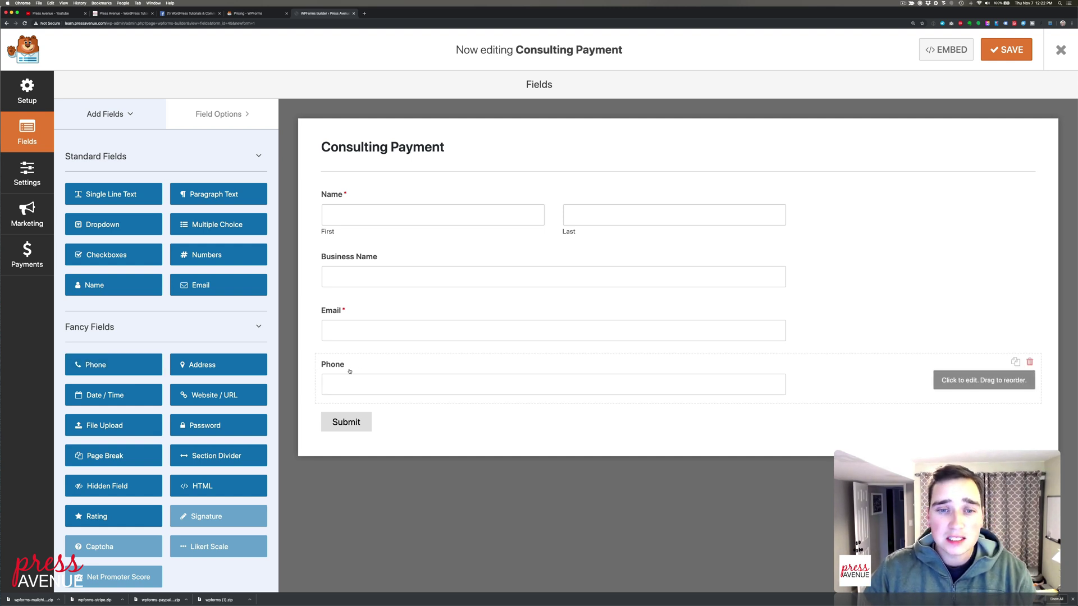
{"action": "left_click", "coordinate": [368, 336]}
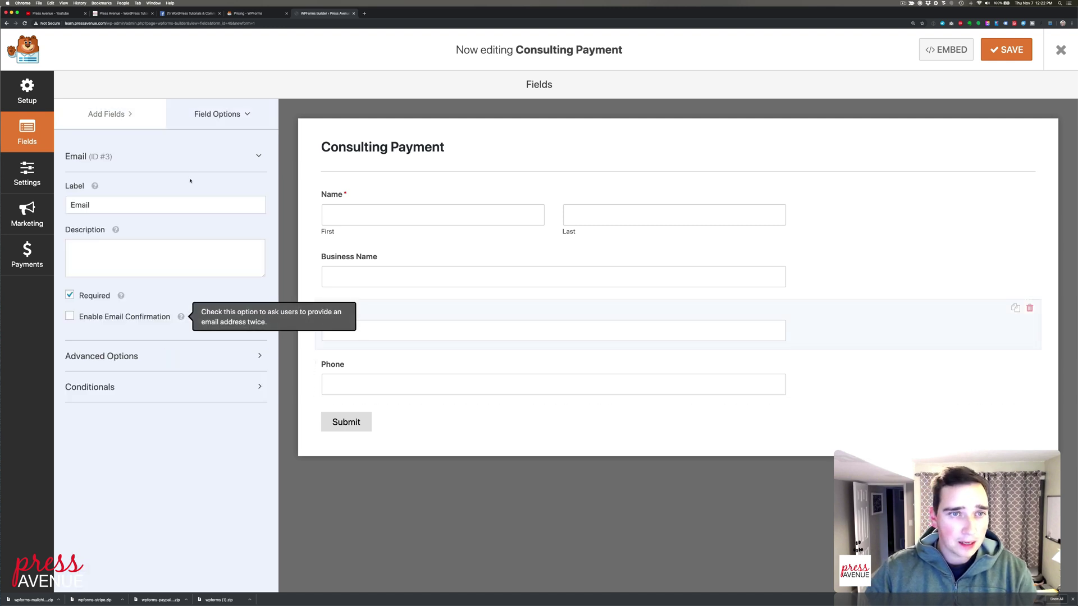
{"action": "left_click", "coordinate": [203, 116]}
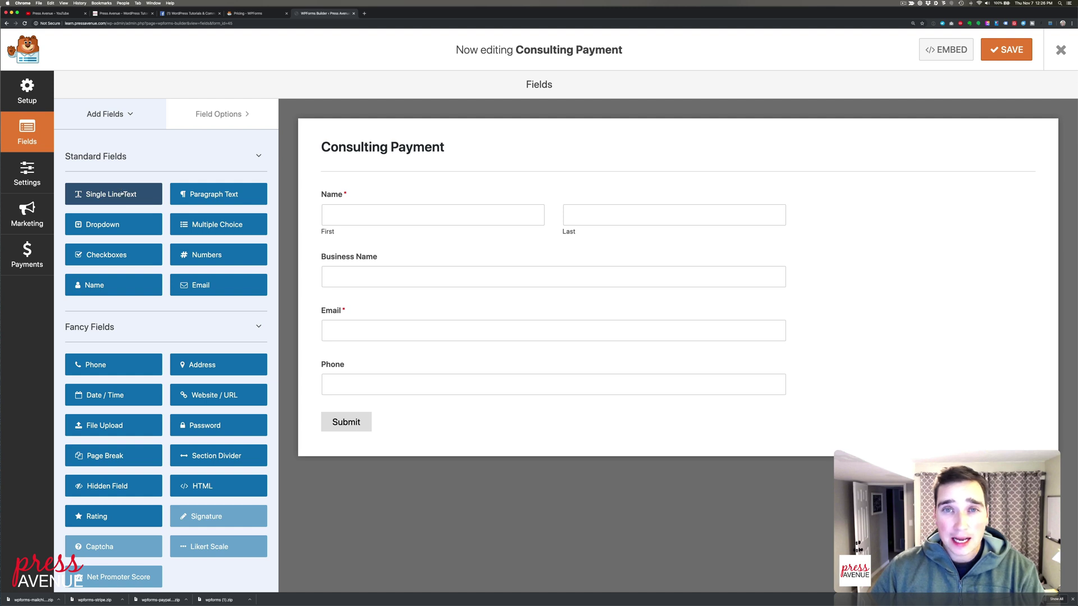
Add a trial 'Invoice Number?' text field with the hint 'Located on the top right of your in…'
{"action": "left_click_drag", "start_coordinate": [111, 194], "coordinate": [113, 195]}
{"action": "left_click", "coordinate": [119, 198]}
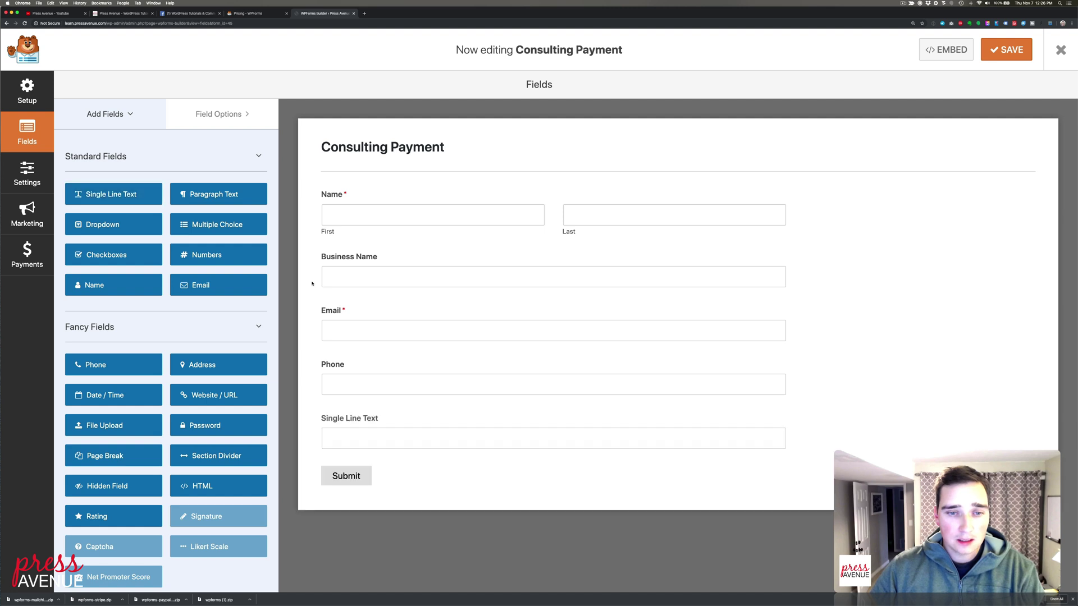
{"action": "left_click", "coordinate": [402, 423]}
{"action": "triple_click", "coordinate": [170, 200]}
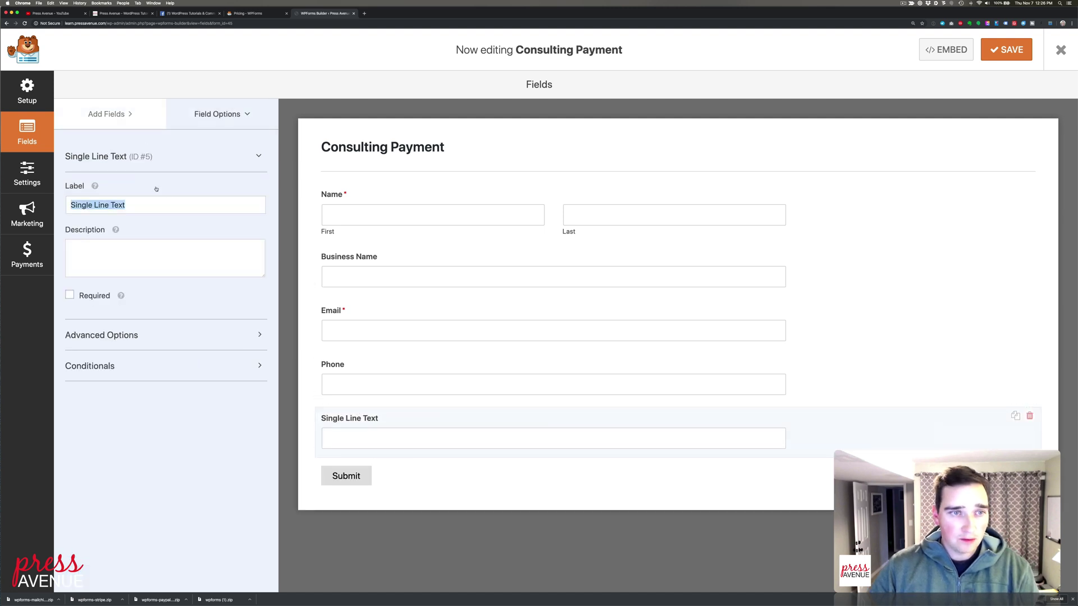
{"action": "type", "text": "Invoice "}
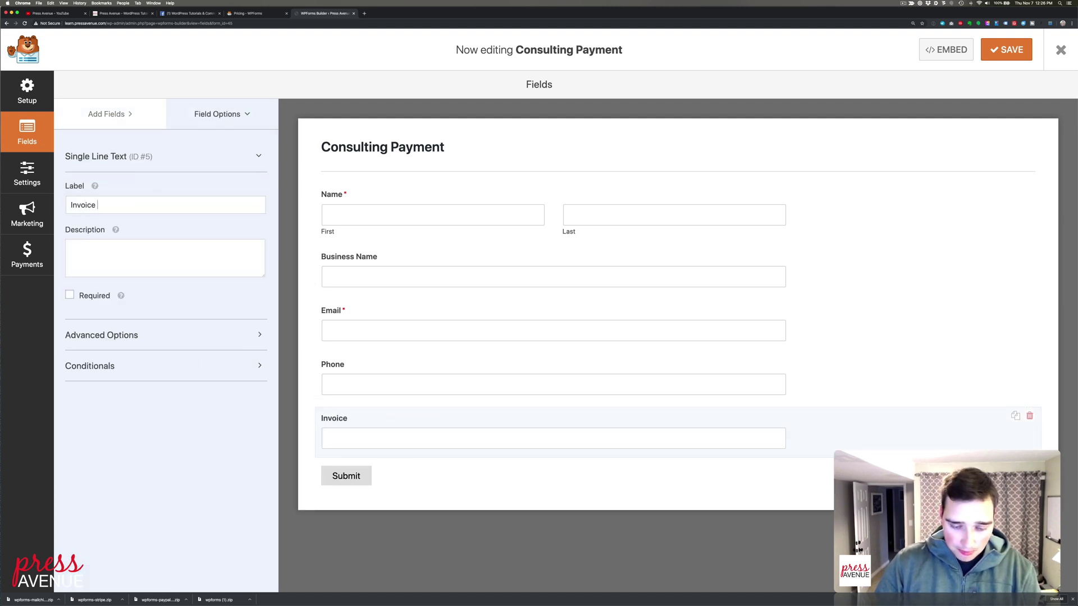
{"action": "type", "text": "Number?"}
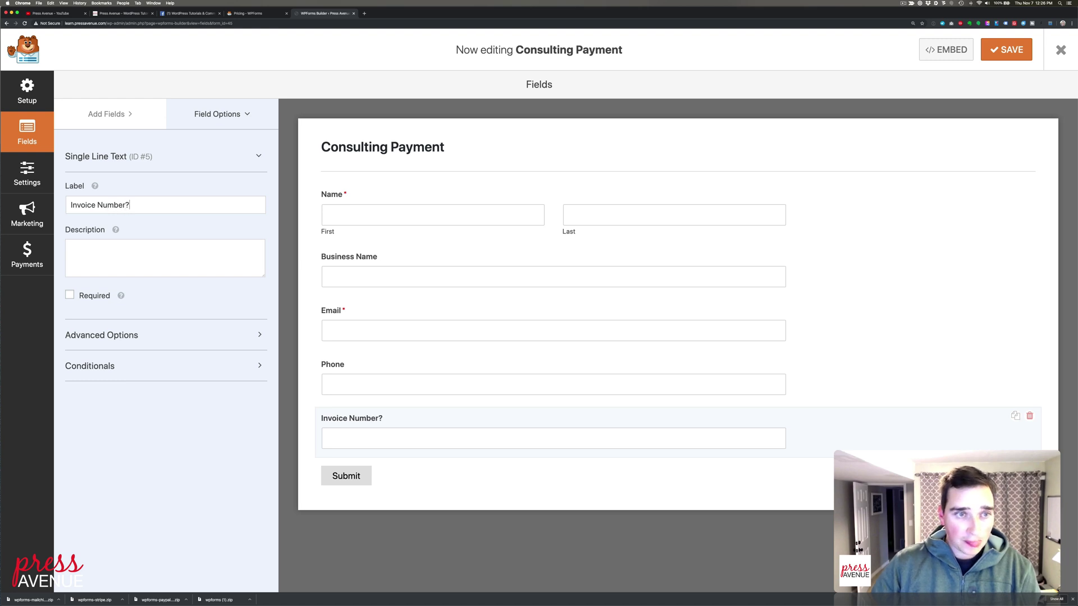
{"action": "left_click", "coordinate": [158, 257]}
{"action": "type", "text": "Check your"}
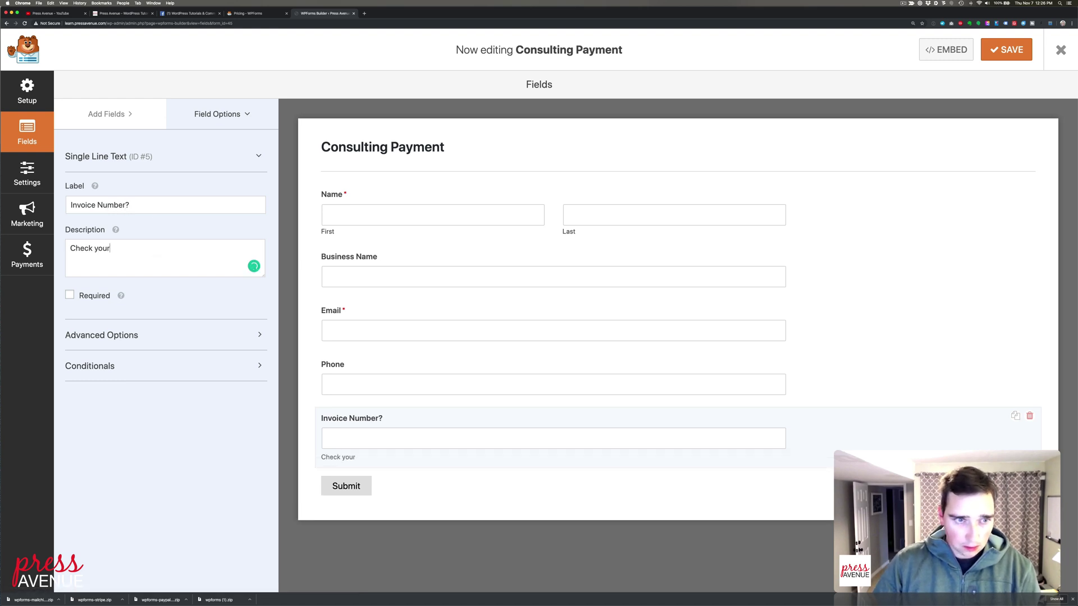
{"action": "key", "text": "super+a"}
{"action": "type", "text": "Loc"}
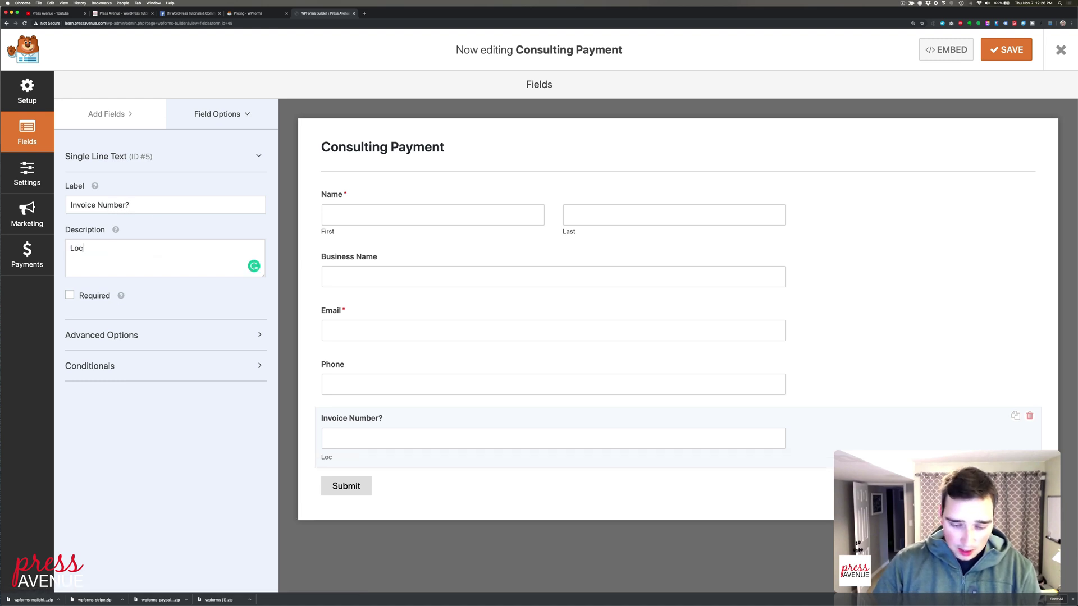
{"action": "type", "text": "ated on the to"}
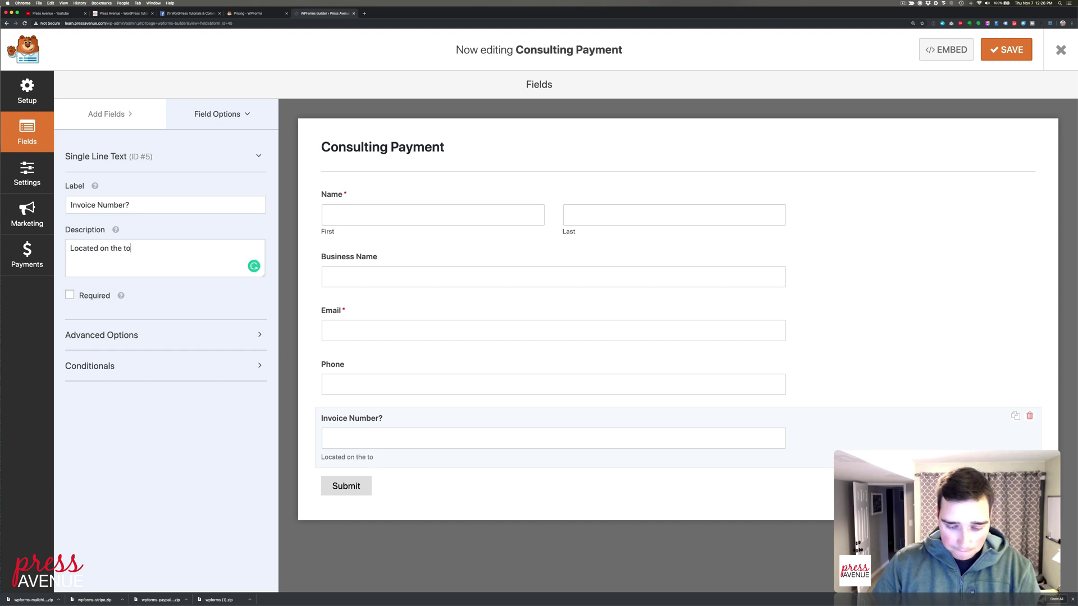
{"action": "type", "text": "p right"}
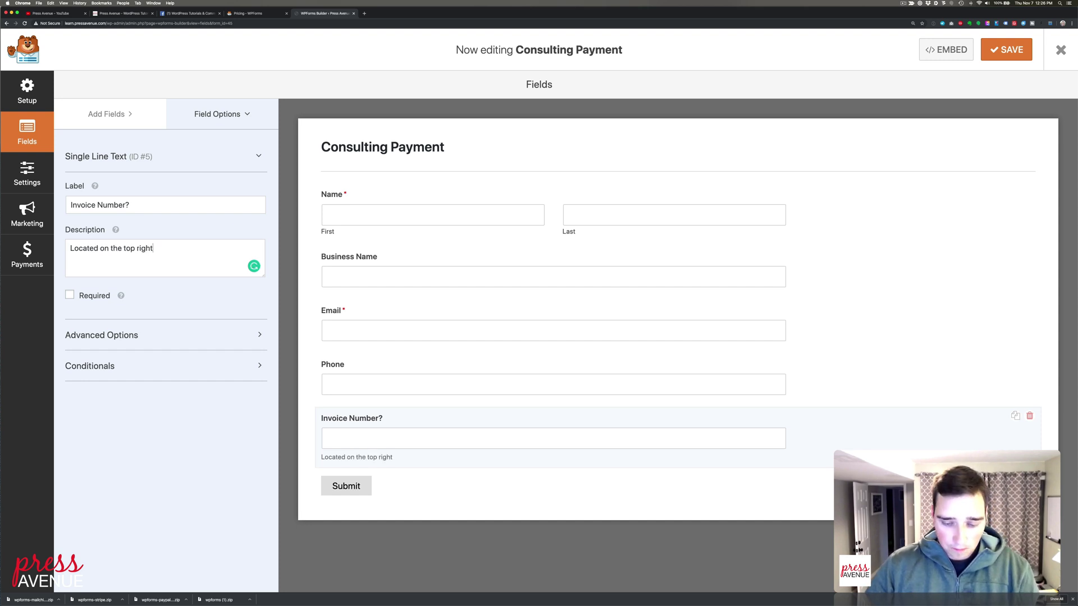
{"action": "type", "text": " of your invoice"}
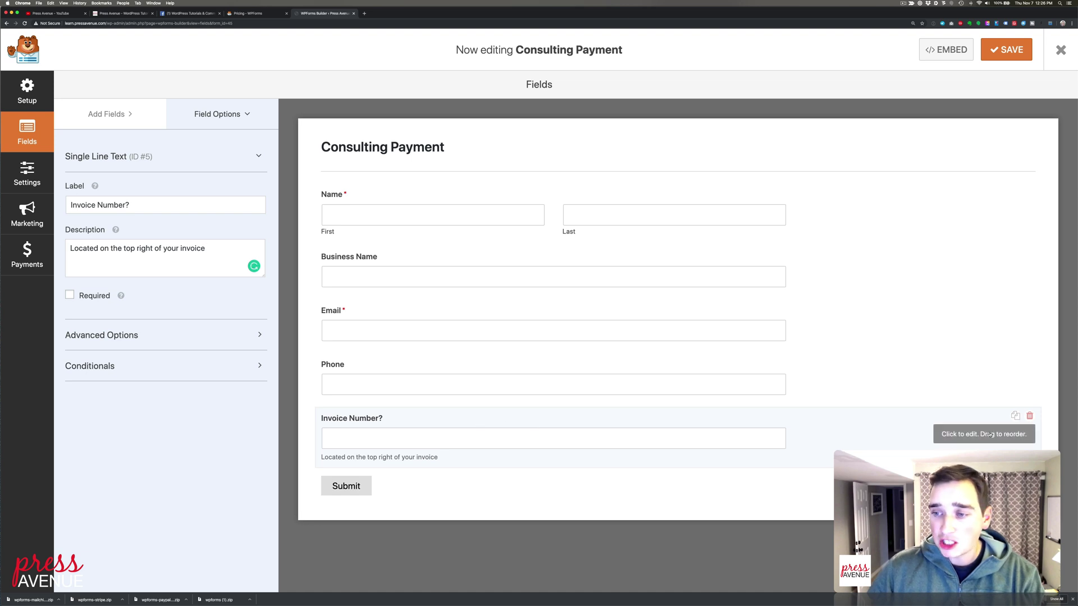
Delete the Invoice Number? field and confirm the form ends with Phone before Submit
{"action": "left_click", "coordinate": [1029, 415]}
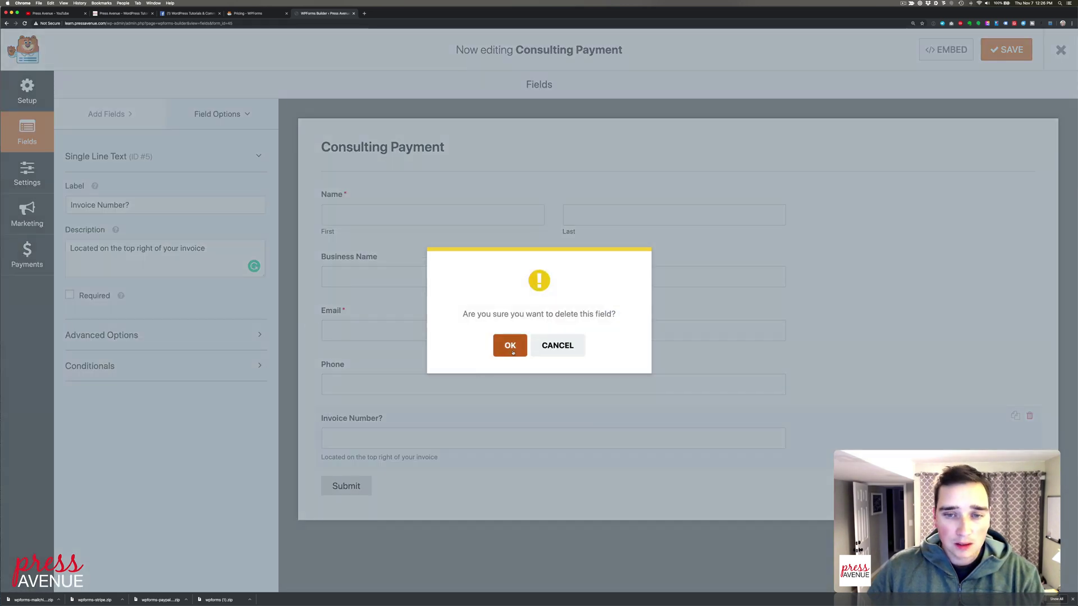
{"action": "left_click", "coordinate": [510, 346]}
{"action": "scroll", "coordinate": [202, 240], "scroll_direction": "down", "scroll_amount": 2}
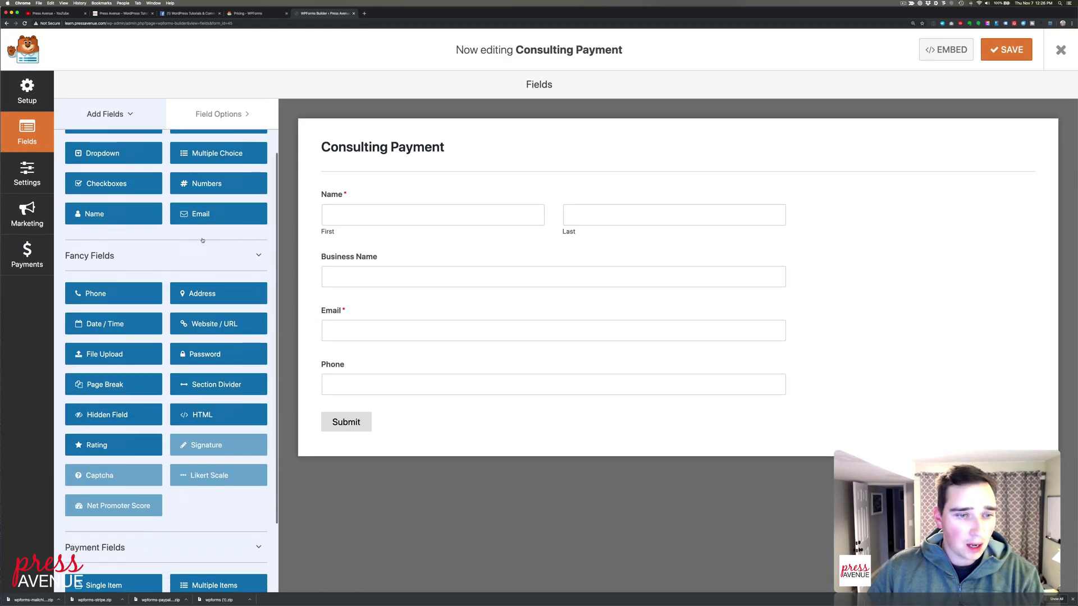
{"action": "scroll", "coordinate": [203, 241], "scroll_direction": "down", "scroll_amount": 2}
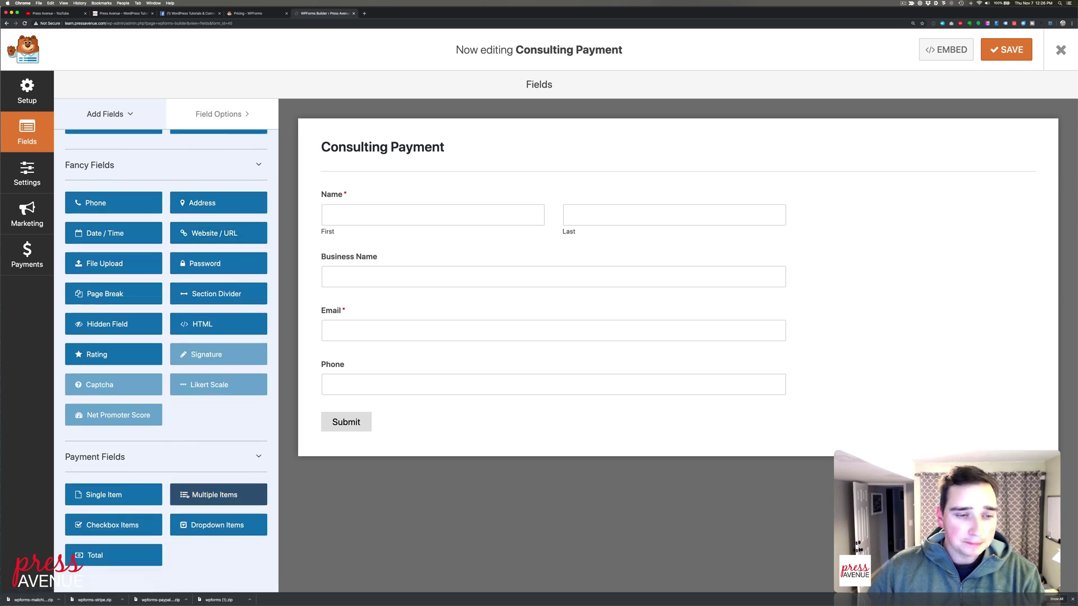
{"action": "scroll", "coordinate": [193, 408], "scroll_direction": "up", "scroll_amount": 1}
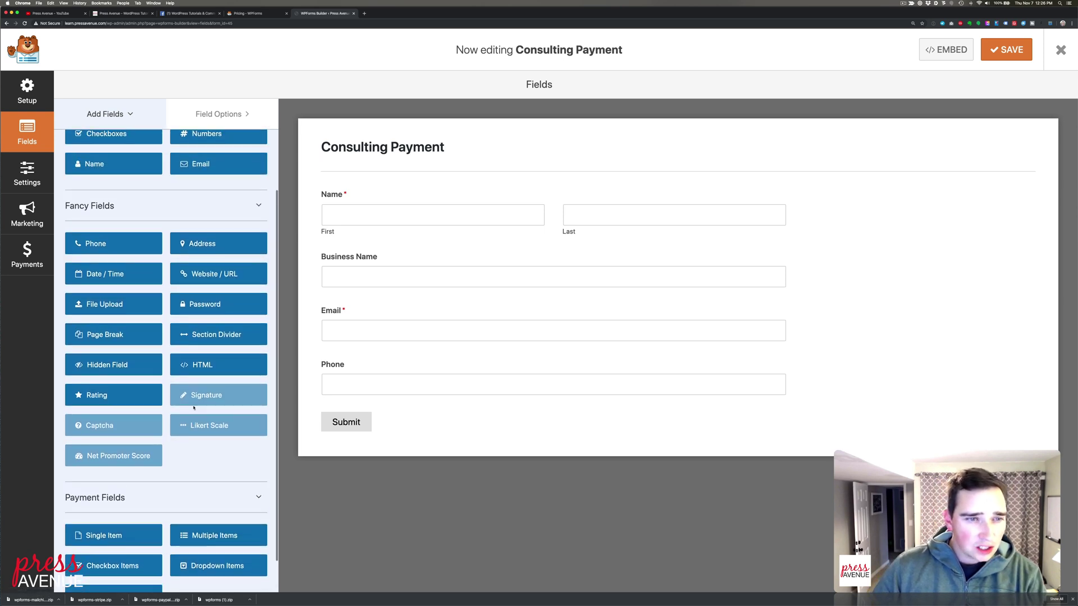
{"action": "scroll", "coordinate": [194, 408], "scroll_direction": "up", "scroll_amount": 2}
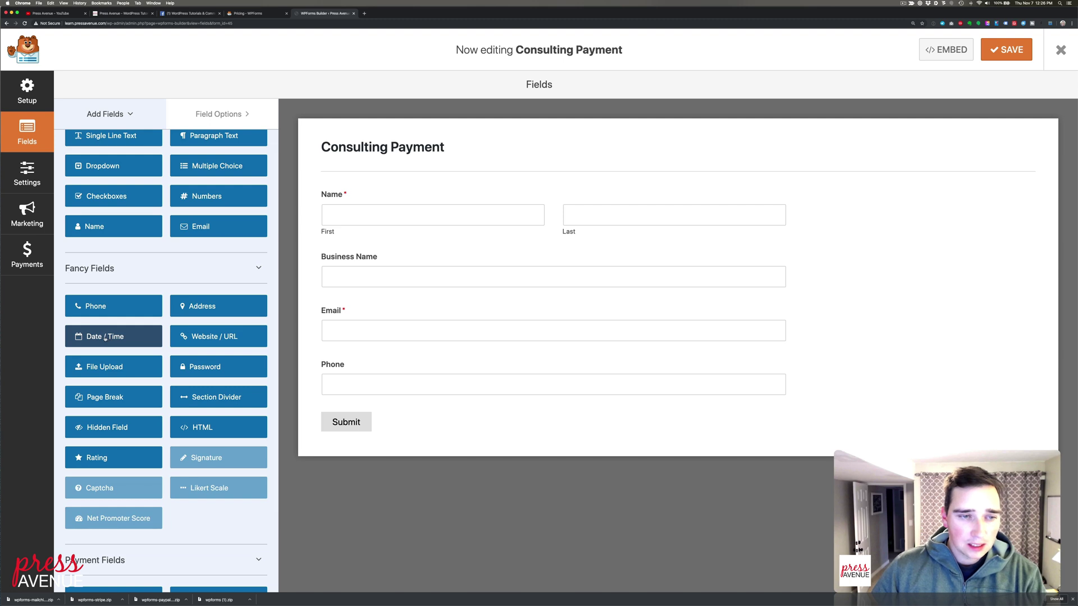
Add a required Date / Time field in Date and Time format labelled 'What times work for you next week'
{"action": "left_click_drag", "start_coordinate": [105, 338], "coordinate": [345, 412]}
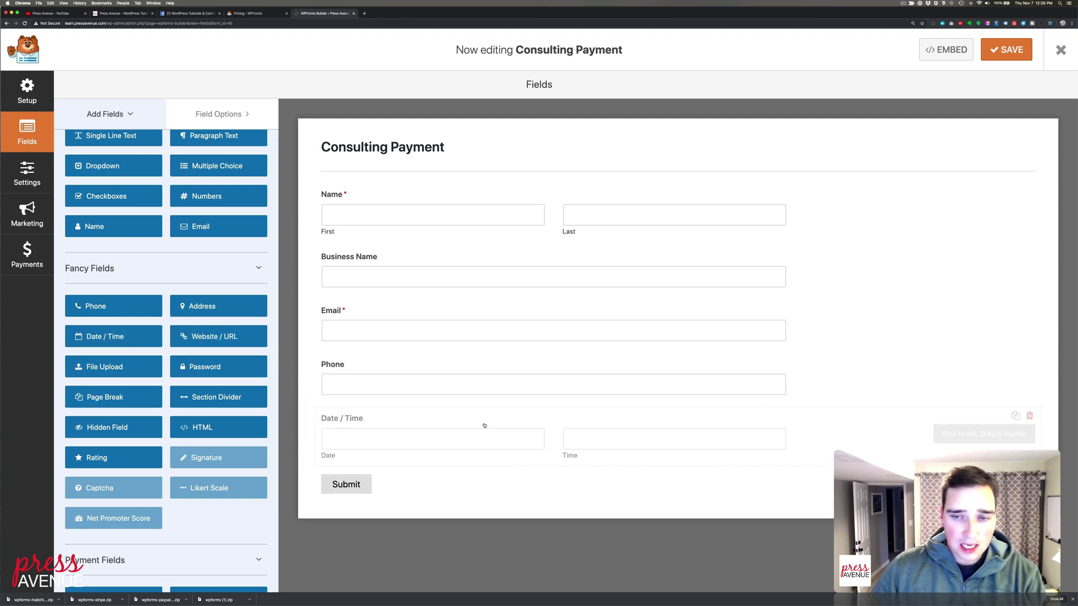
{"action": "left_click", "coordinate": [519, 422]}
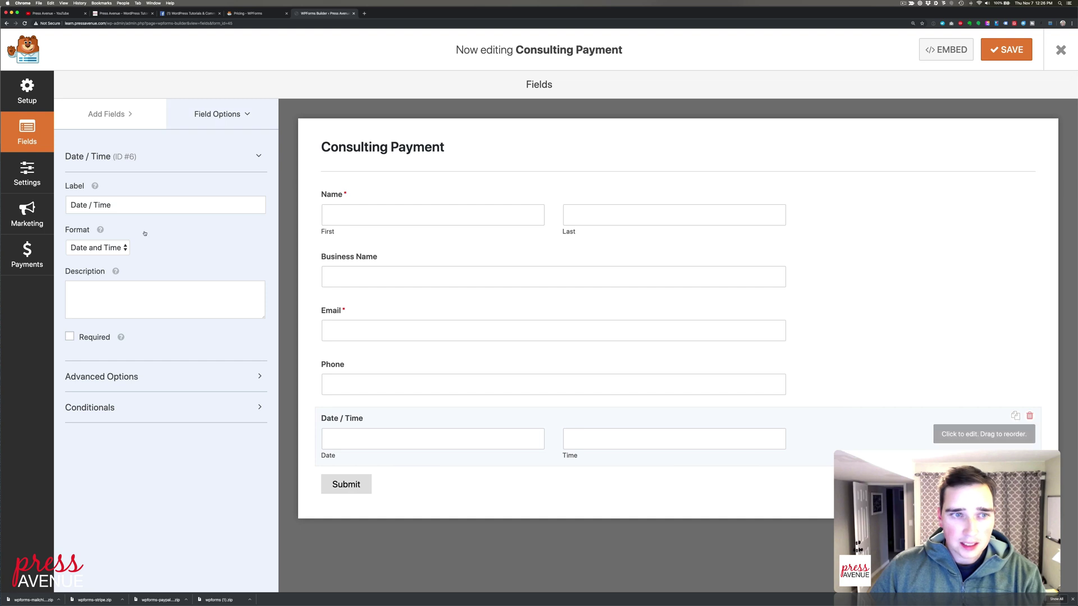
{"action": "triple_click", "coordinate": [133, 198]}
{"action": "type", "text": "What tim"}
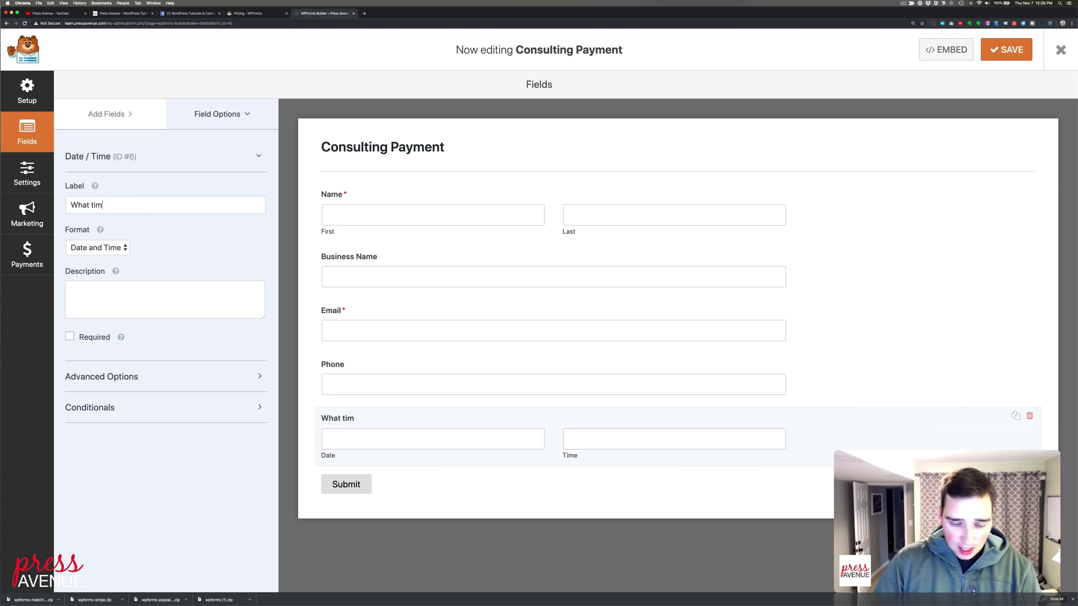
{"action": "type", "text": "es work for you"}
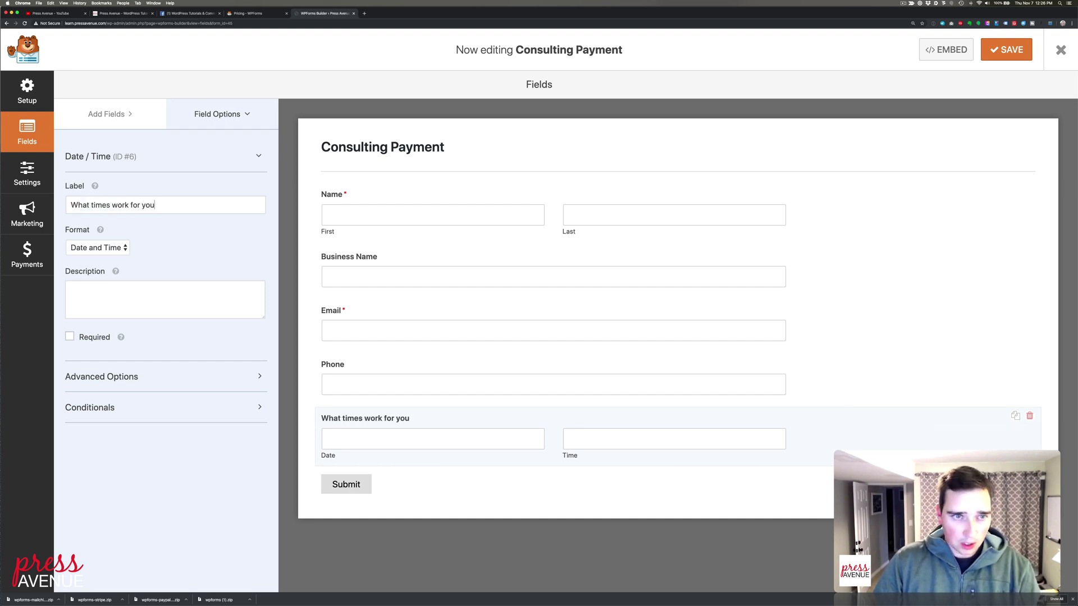
{"action": "type", "text": " next week?"}
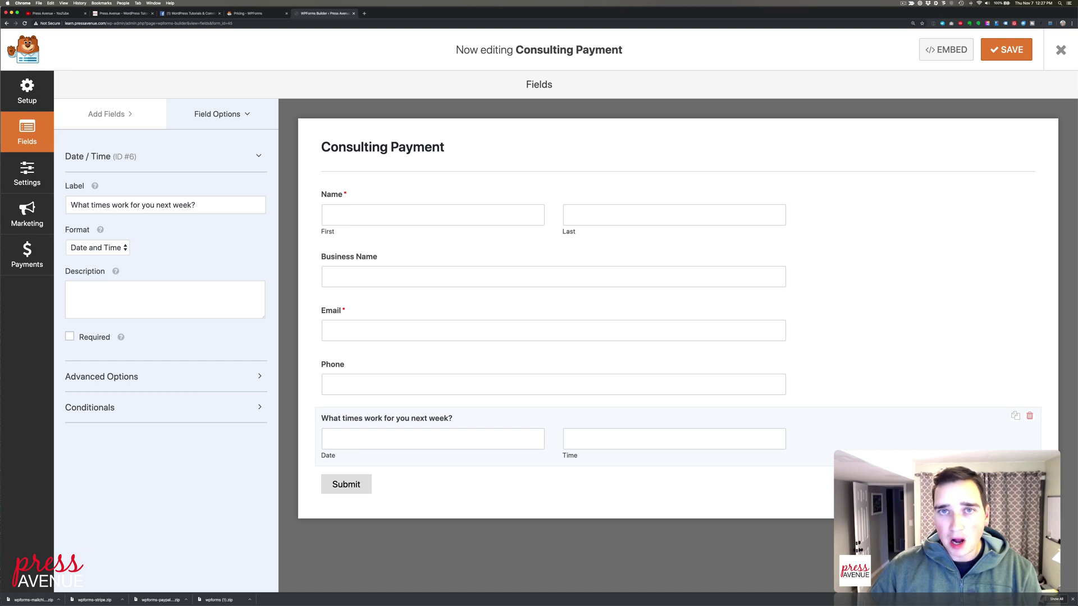
{"action": "left_click", "coordinate": [99, 248]}
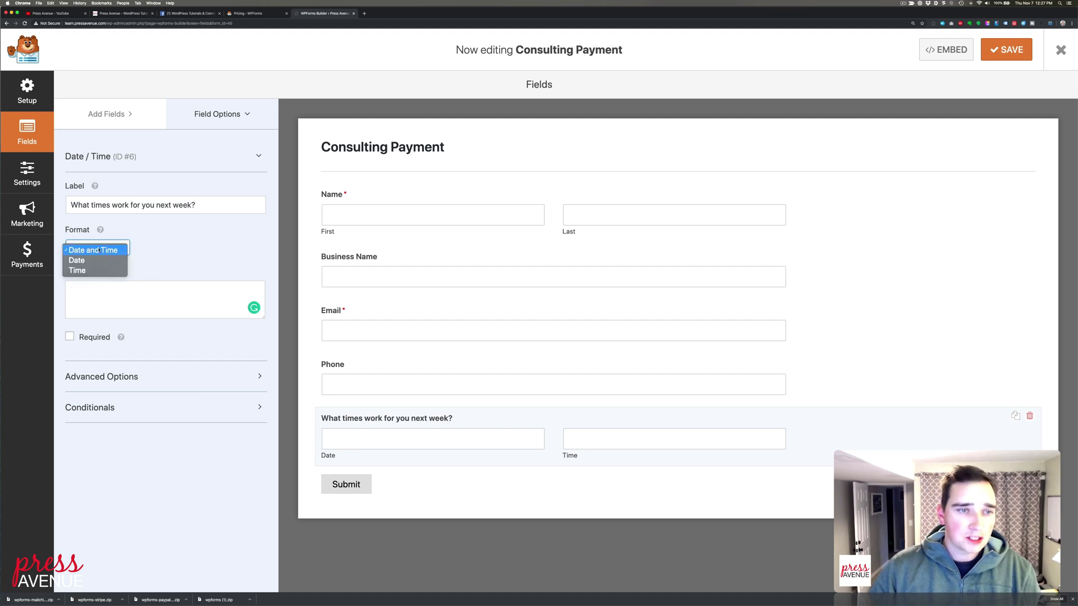
{"action": "left_click", "coordinate": [99, 250]}
{"action": "left_click", "coordinate": [97, 336]}
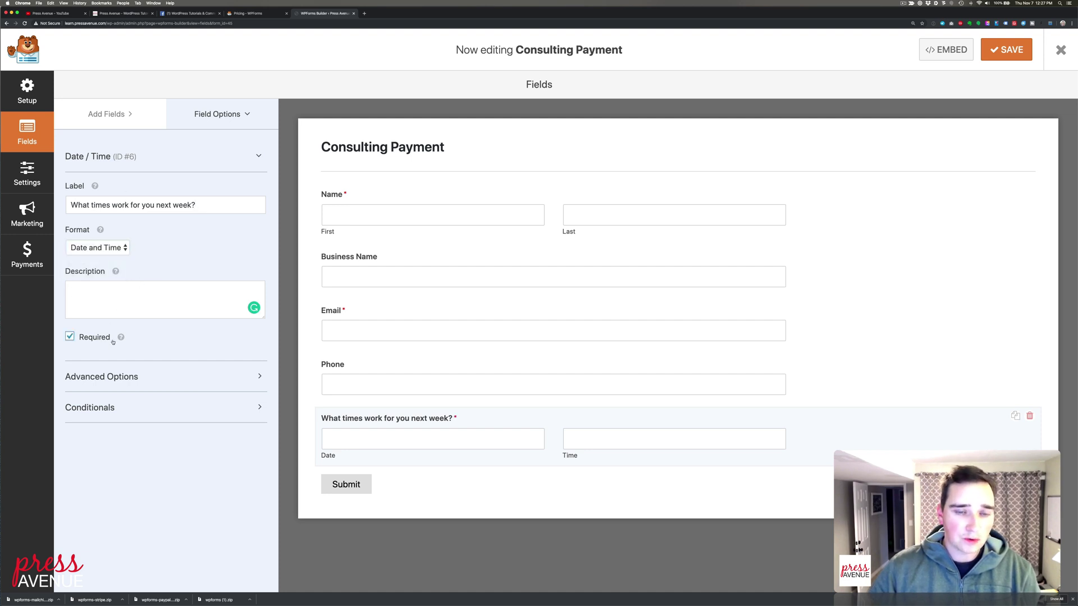
Reword the label to 'What times would you like to meet next week?' and save the form
{"action": "left_click", "coordinate": [112, 206]}
{"action": "type", "text": "would yo"}
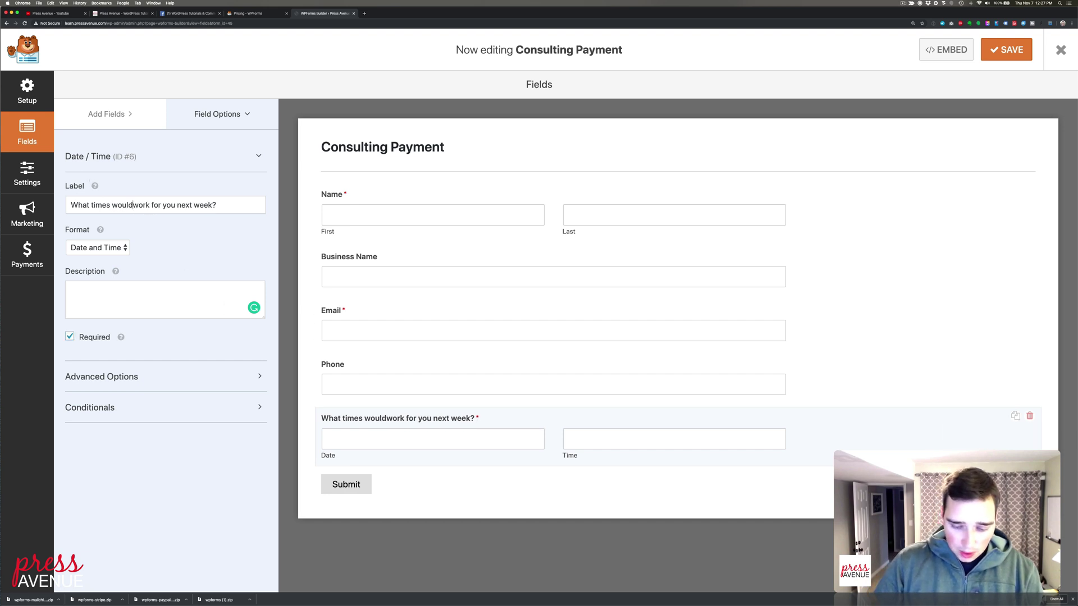
{"action": "type", "text": "u like to meet"}
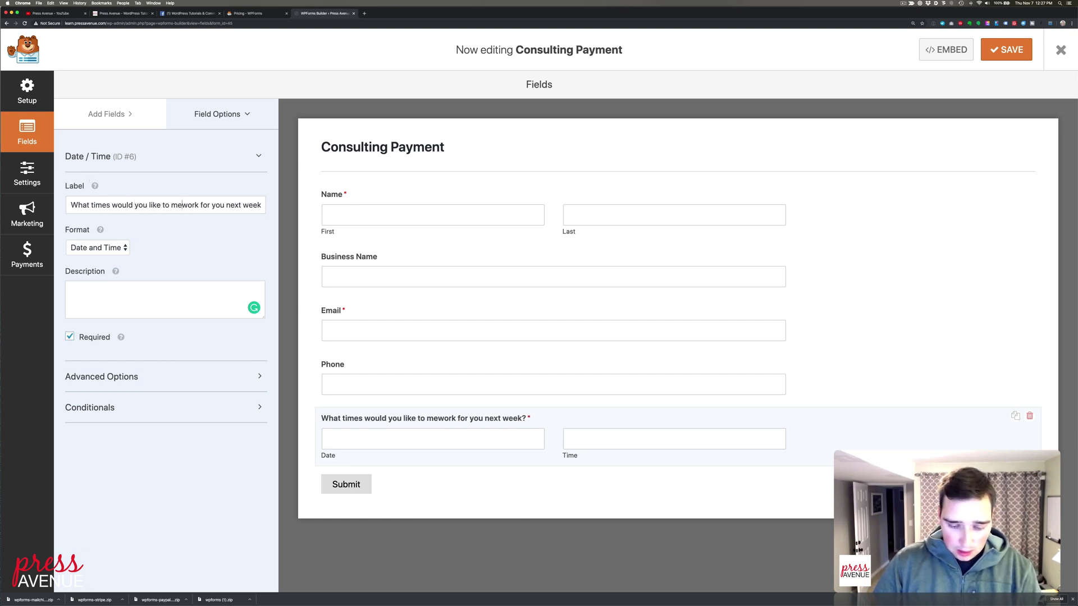
{"action": "key", "text": "shift+End"}
{"action": "type", "text": "ne"}
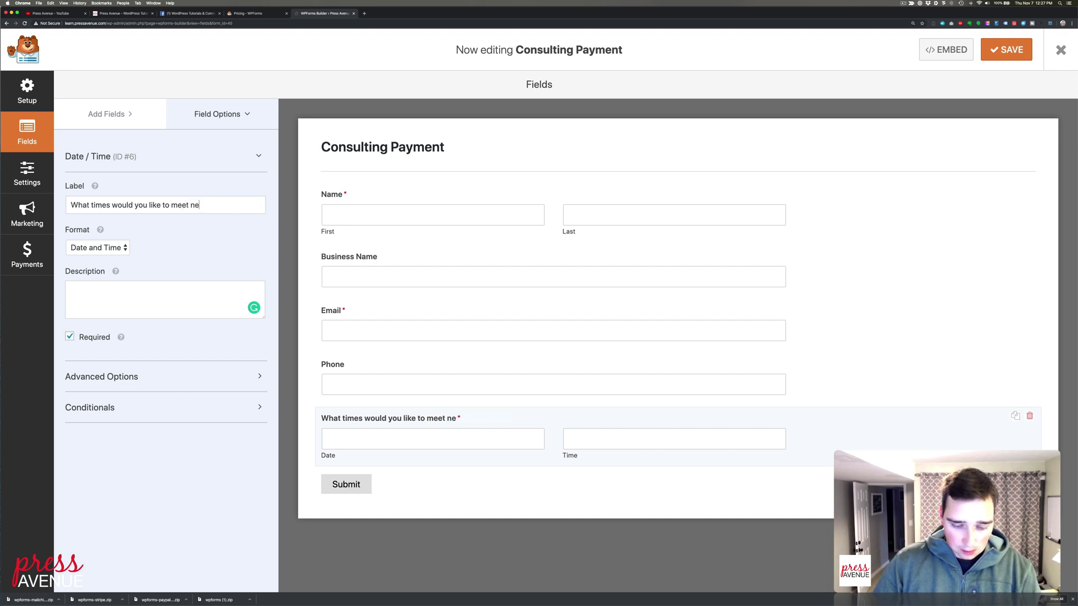
{"action": "type", "text": "xt week?"}
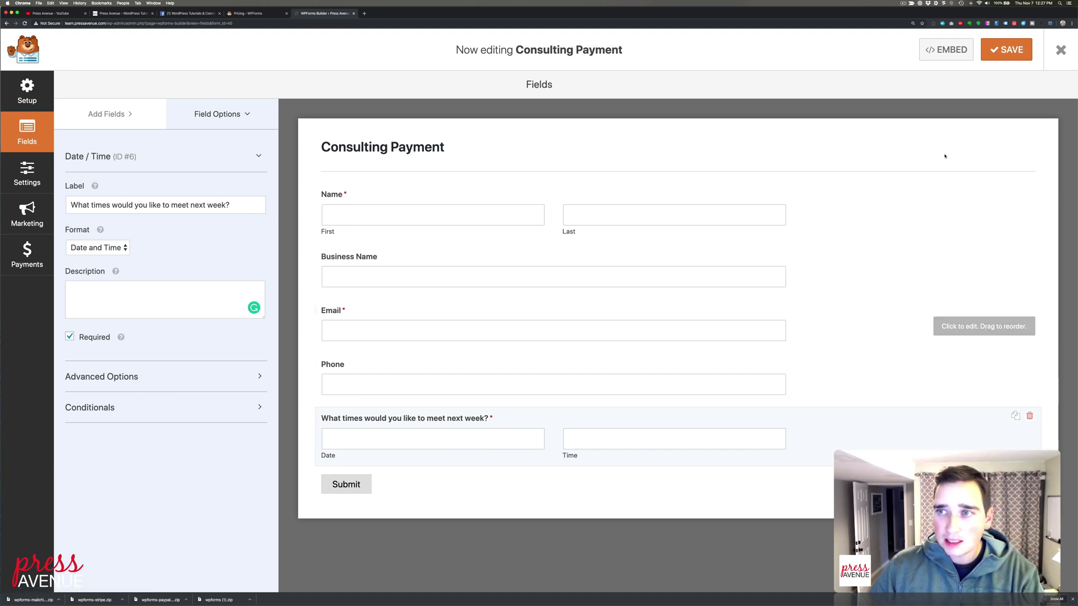
{"action": "left_click", "coordinate": [992, 55]}
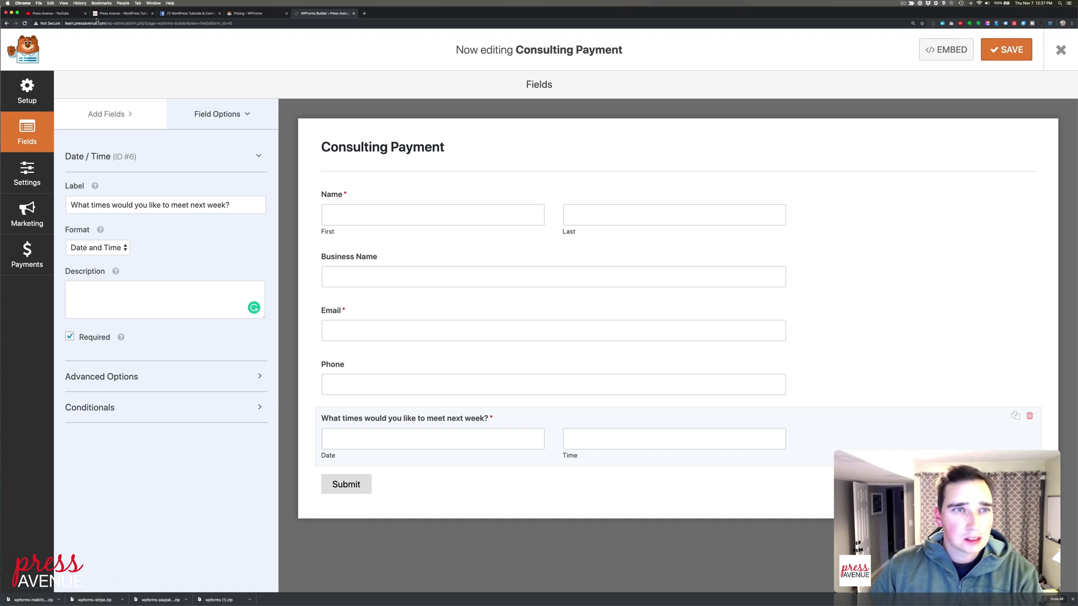
{"action": "left_click_drag", "start_coordinate": [128, 23], "coordinate": [109, 10]}
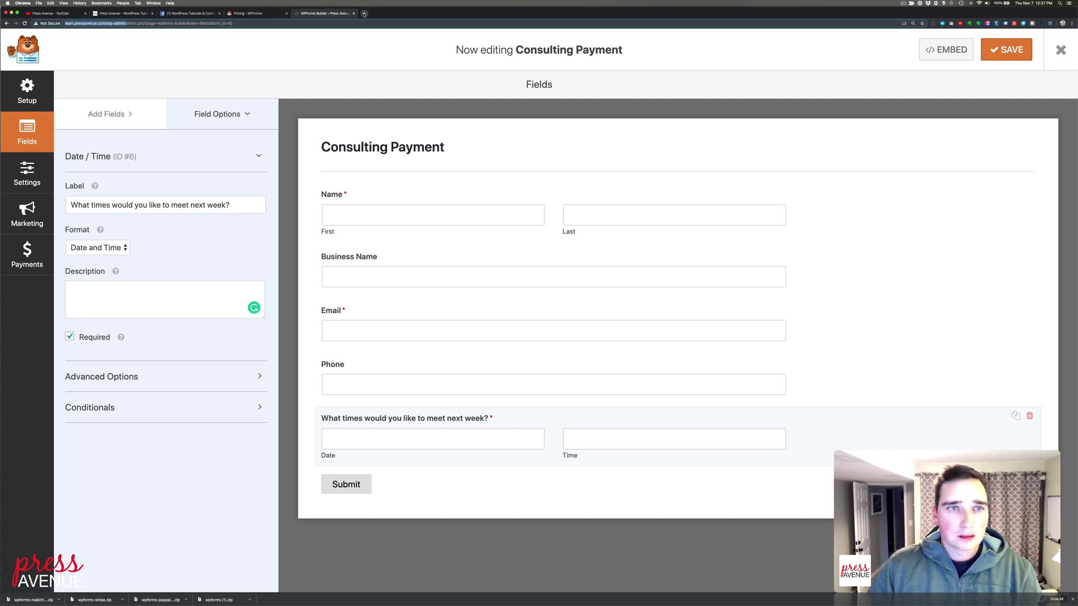
In a new admin tab, go to WPForms All Forms and preview Consulting Payment
{"action": "left_click", "coordinate": [262, 12]}
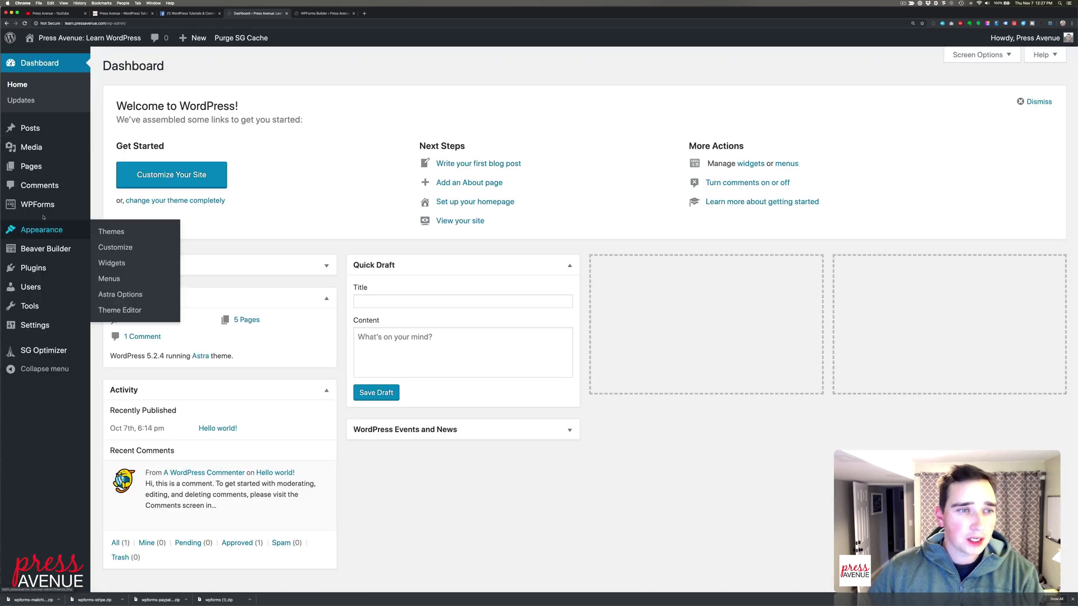
{"action": "left_click", "coordinate": [114, 206]}
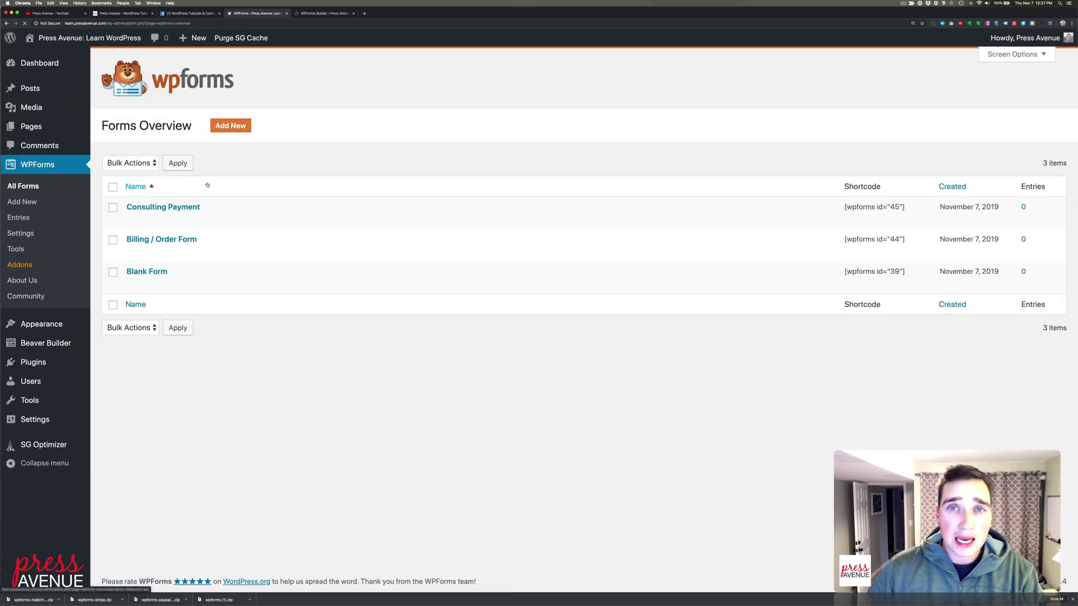
{"action": "left_click", "coordinate": [196, 220]}
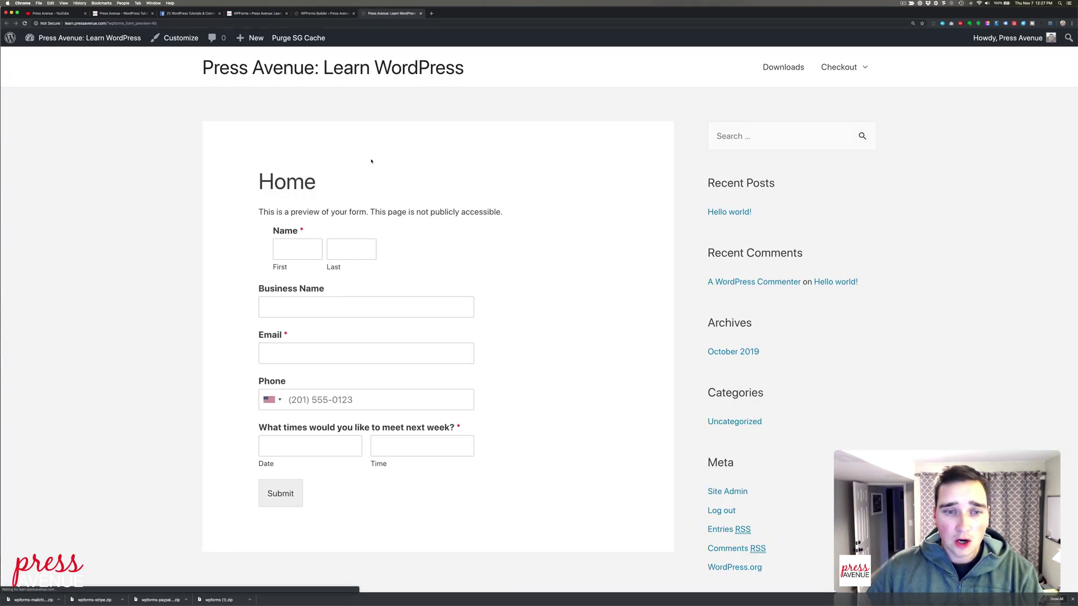
{"action": "scroll", "coordinate": [476, 277], "scroll_direction": "down", "scroll_amount": 2}
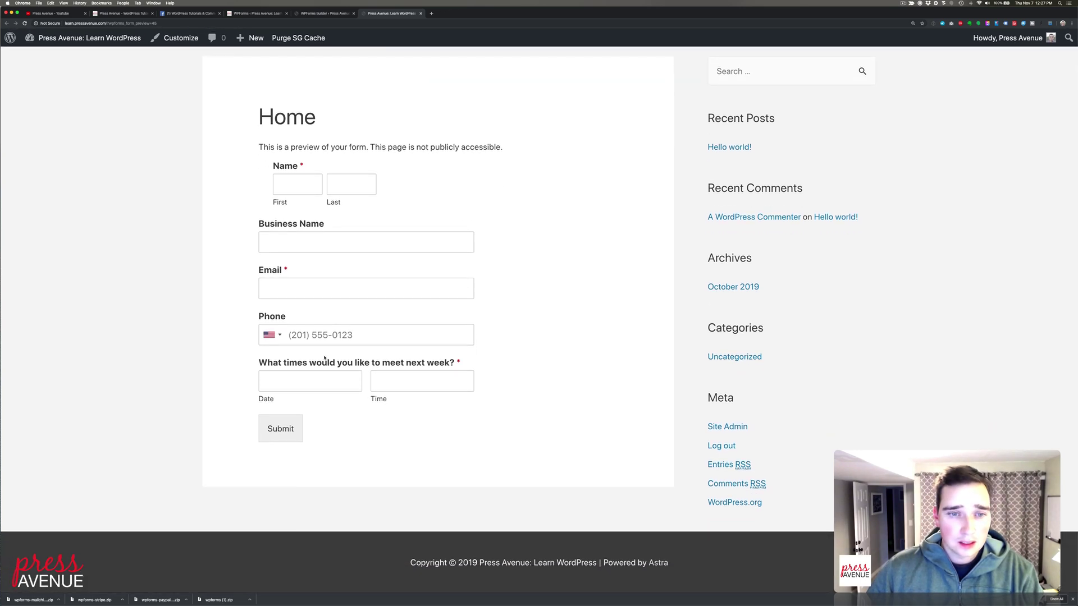
Pick 11/13/2019 at 12:30 PM in the preview's meeting fields, then return to the builder
{"action": "left_click", "coordinate": [306, 378]}
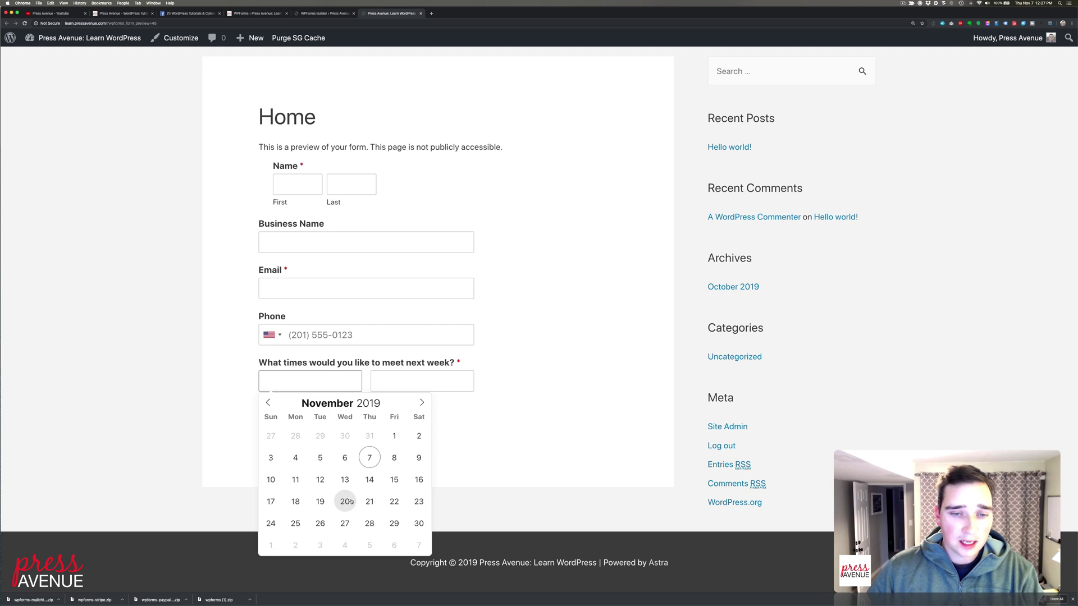
{"action": "left_click", "coordinate": [345, 479]}
{"action": "left_click", "coordinate": [403, 384]}
{"action": "left_click", "coordinate": [402, 425]}
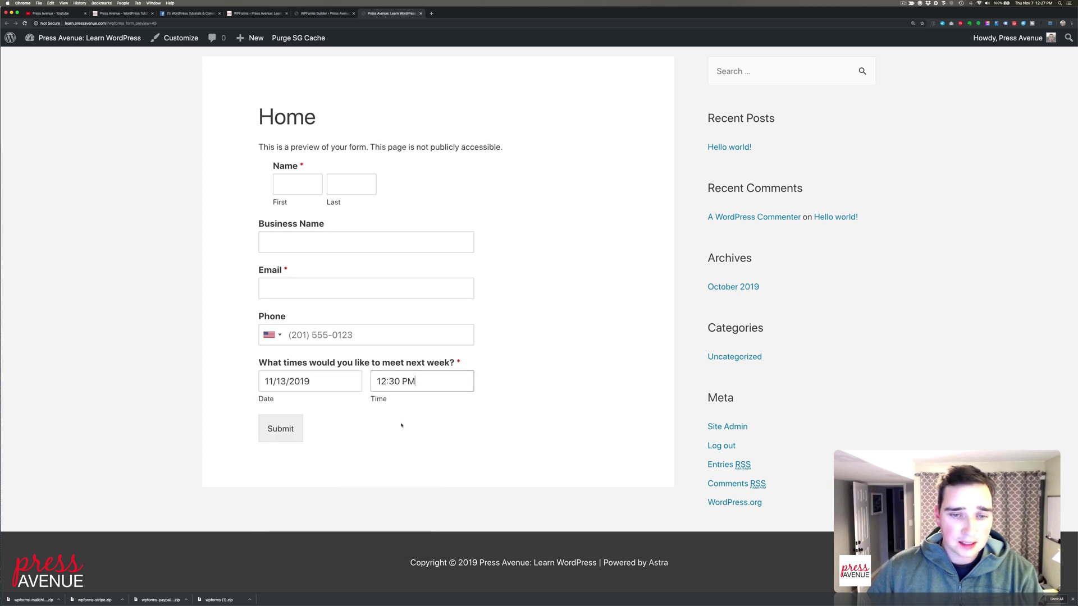
{"action": "left_click", "coordinate": [328, 13]}
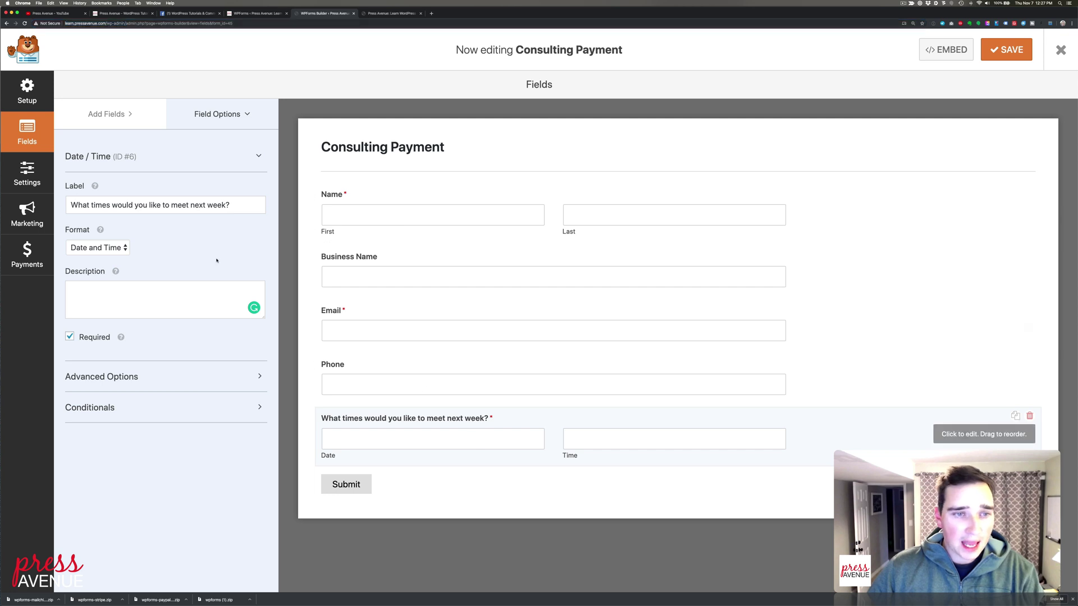
Type 'Meeting Available Tuesday and Thursdays from 8:00am to 4:00pm' as the meeting question's description, fixing a typo
{"action": "left_click", "coordinate": [158, 291]}
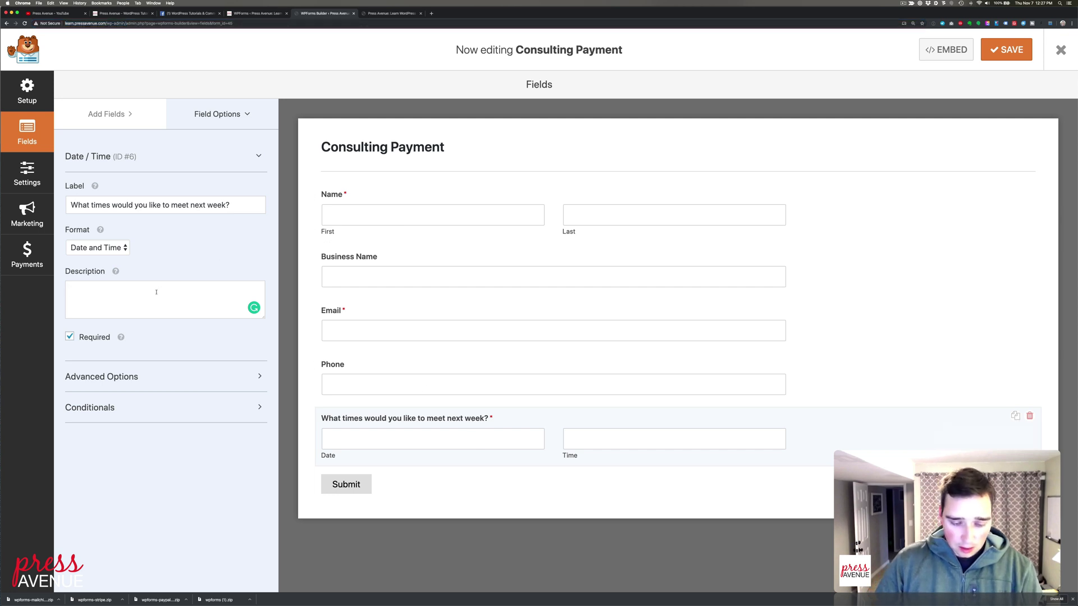
{"action": "type", "text": "Meeting Av"}
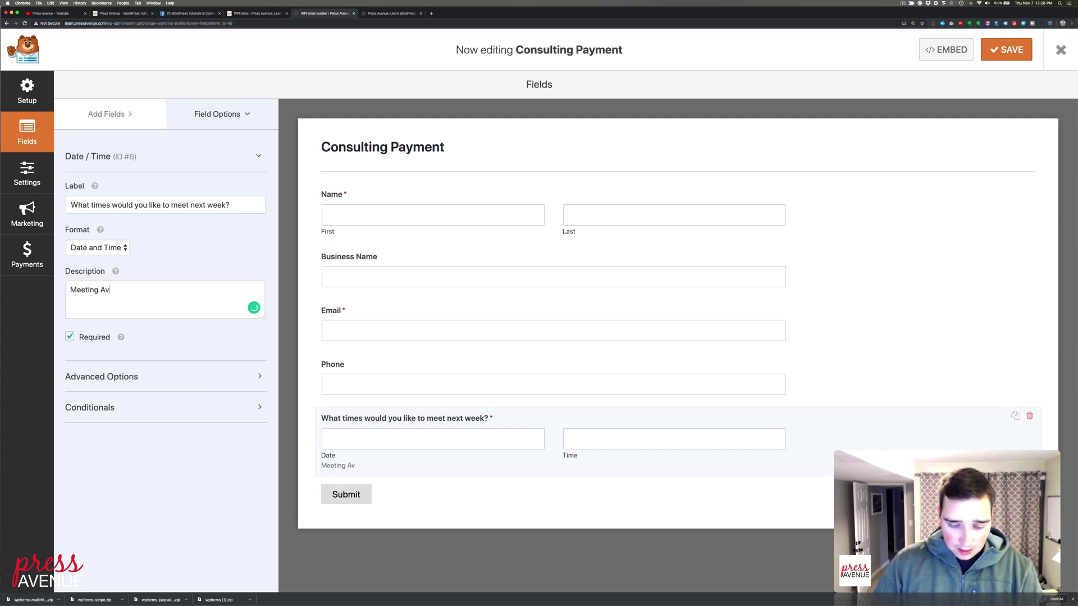
{"action": "type", "text": "ailbale from"}
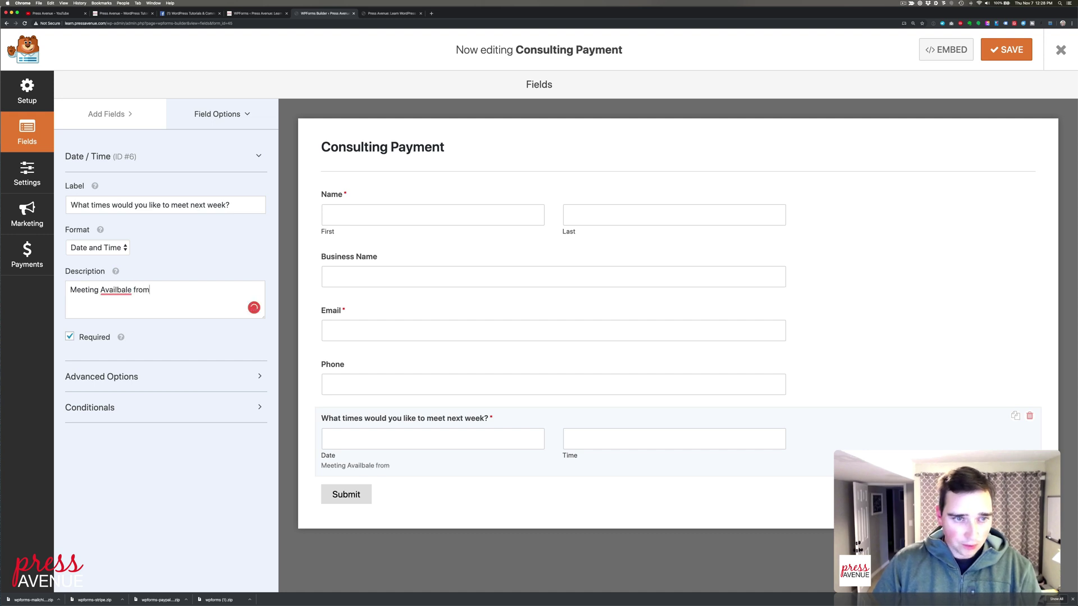
{"action": "key", "text": "BackSpace"}
{"action": "key", "text": "BackSpace"}
{"action": "key", "text": "BackSpace"}
{"action": "key", "text": "BackSpace"}
{"action": "key", "text": "BackSpace"}
{"action": "key", "text": "BackSpace"}
{"action": "key", "text": "BackSpace"}
{"action": "key", "text": "BackSpace"}
{"action": "key", "text": "BackSpace"}
{"action": "type", "text": "ab"}
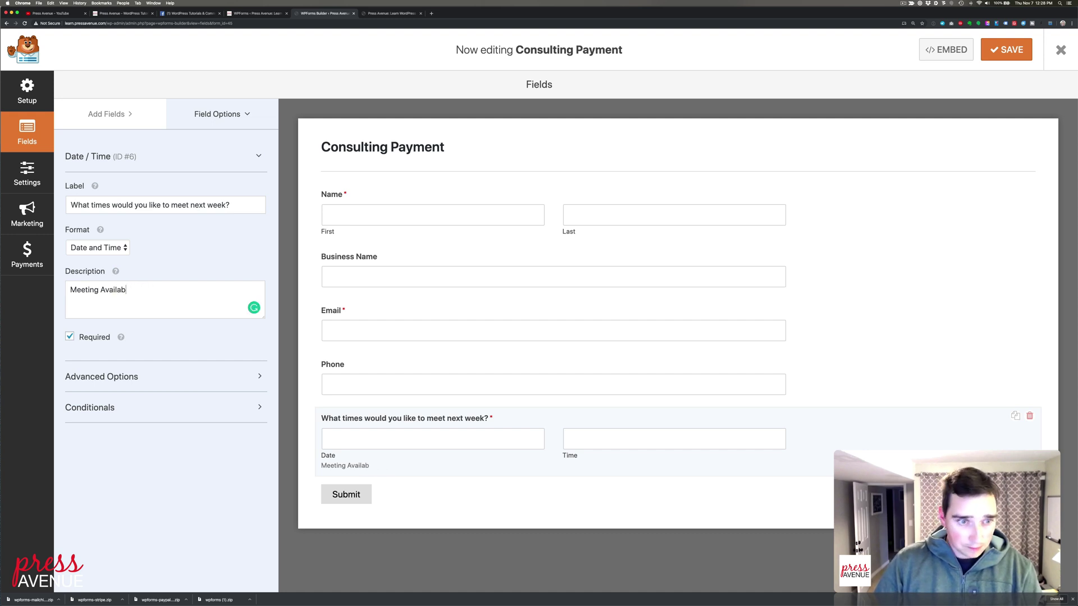
{"action": "type", "text": "le Tue"}
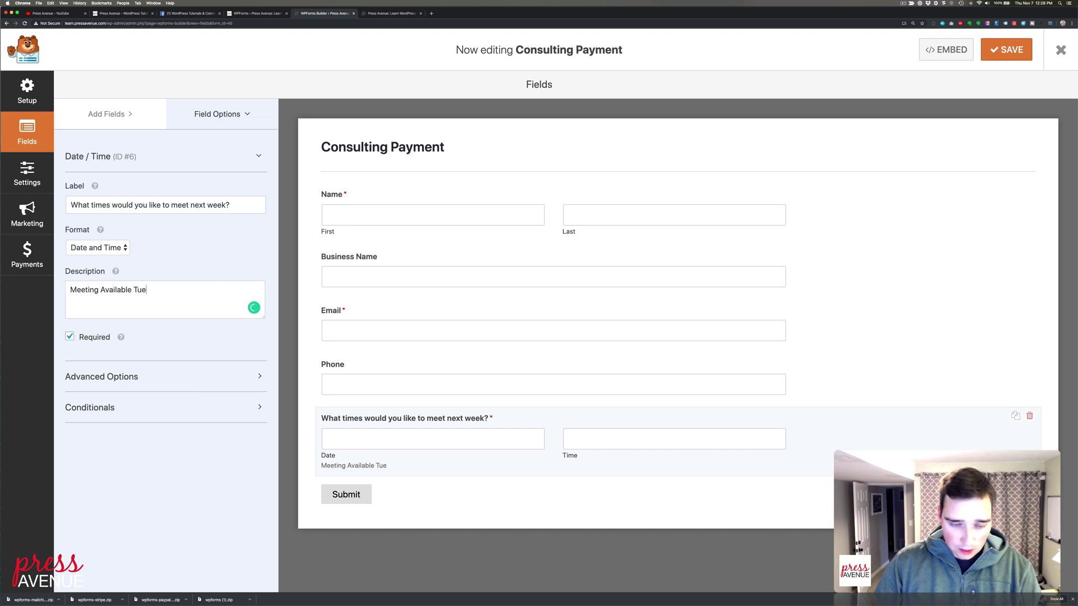
{"action": "type", "text": "sday an"}
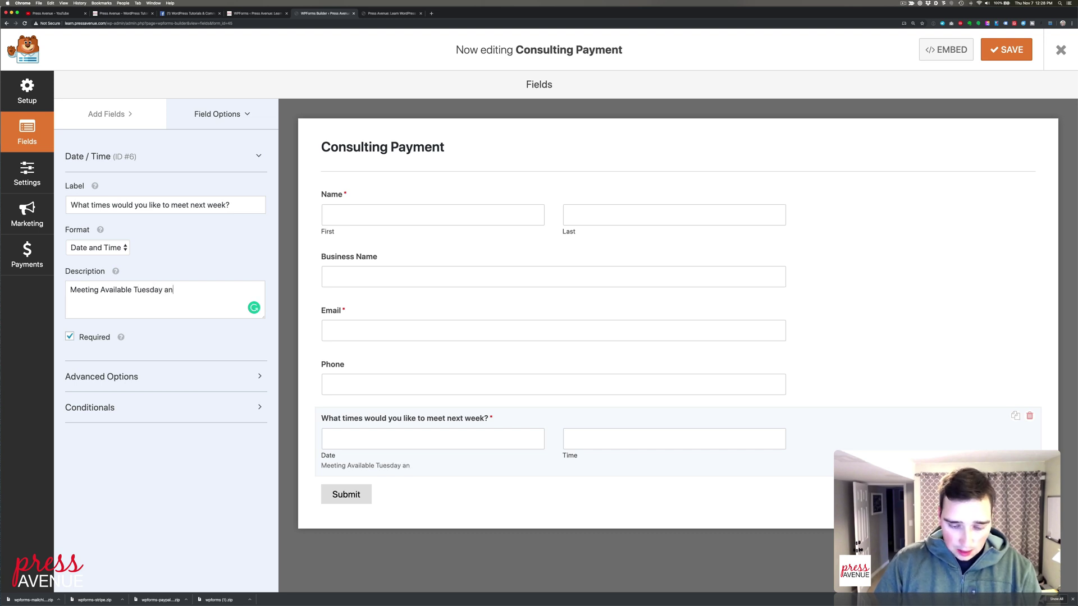
{"action": "type", "text": "d Thursdays"}
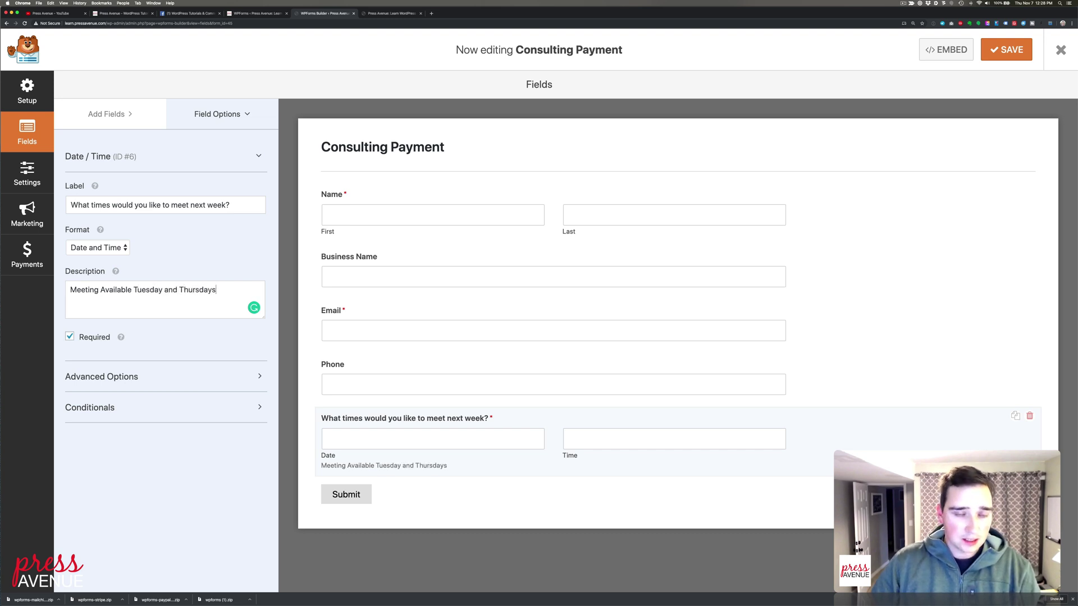
{"action": "type", "text": " from "}
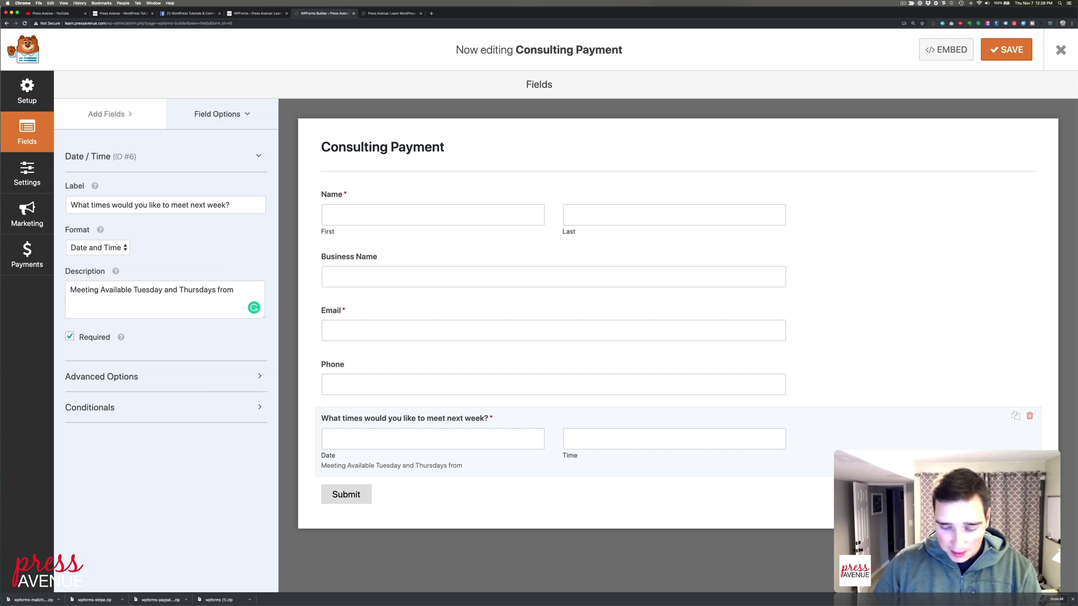
{"action": "type", "text": "8:00am to"}
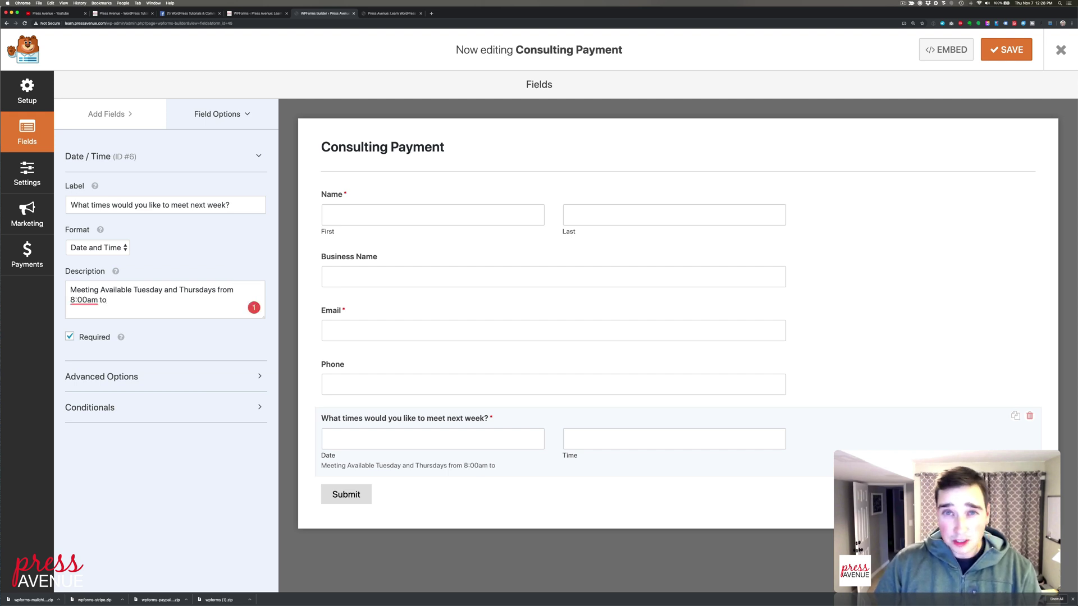
{"action": "type", "text": " 4"}
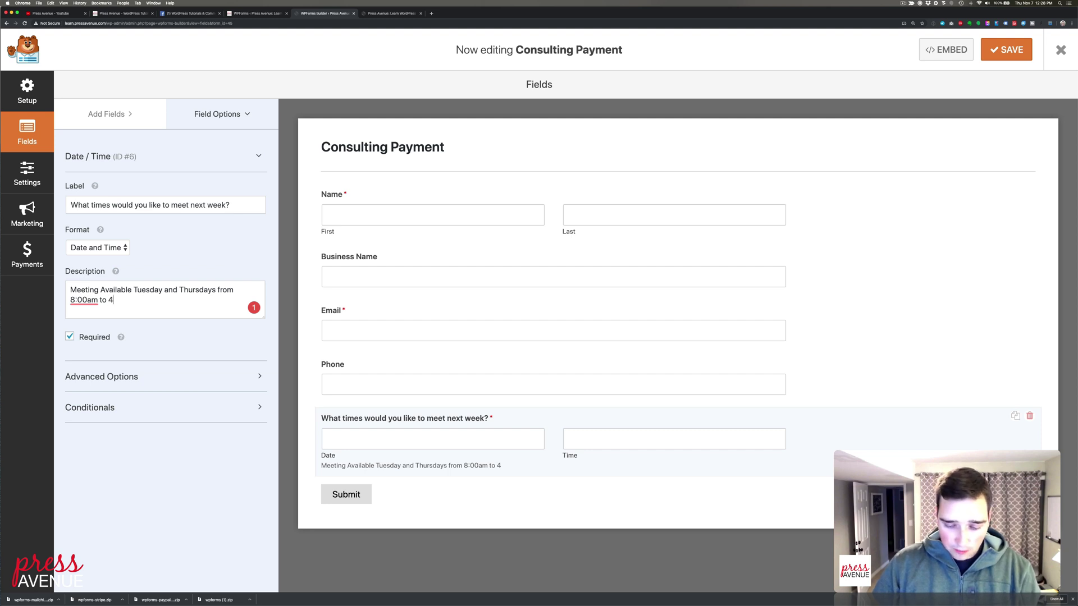
{"action": "type", "text": ":00pm"}
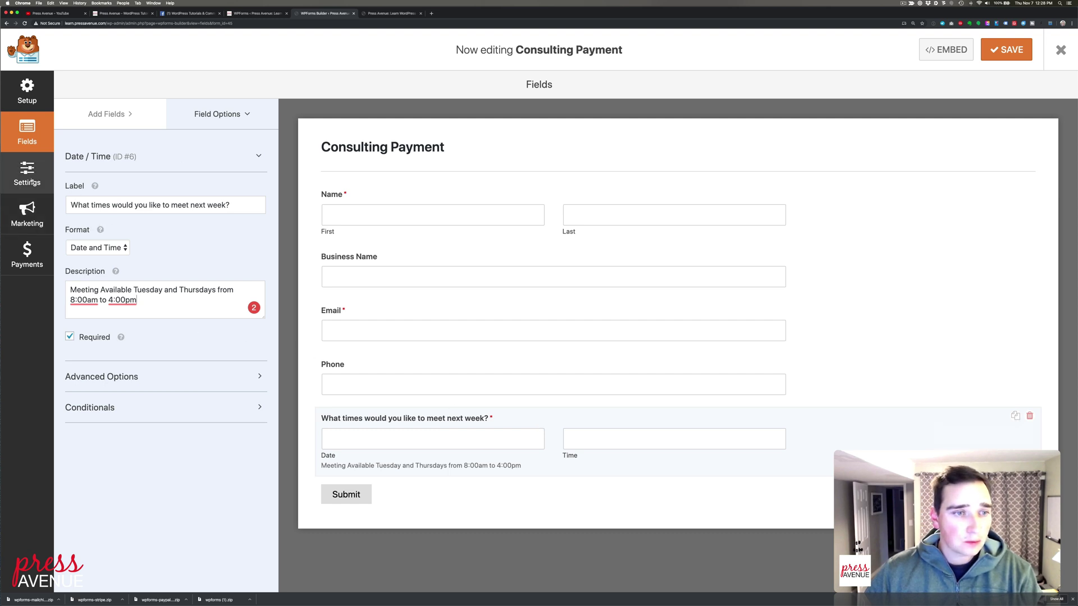
Add a Single Item payment field labelled 'Session' priced at 150.00
{"action": "left_click", "coordinate": [107, 114]}
{"action": "scroll", "coordinate": [173, 256], "scroll_direction": "down", "scroll_amount": 3}
{"action": "scroll", "coordinate": [172, 256], "scroll_direction": "down", "scroll_amount": 1}
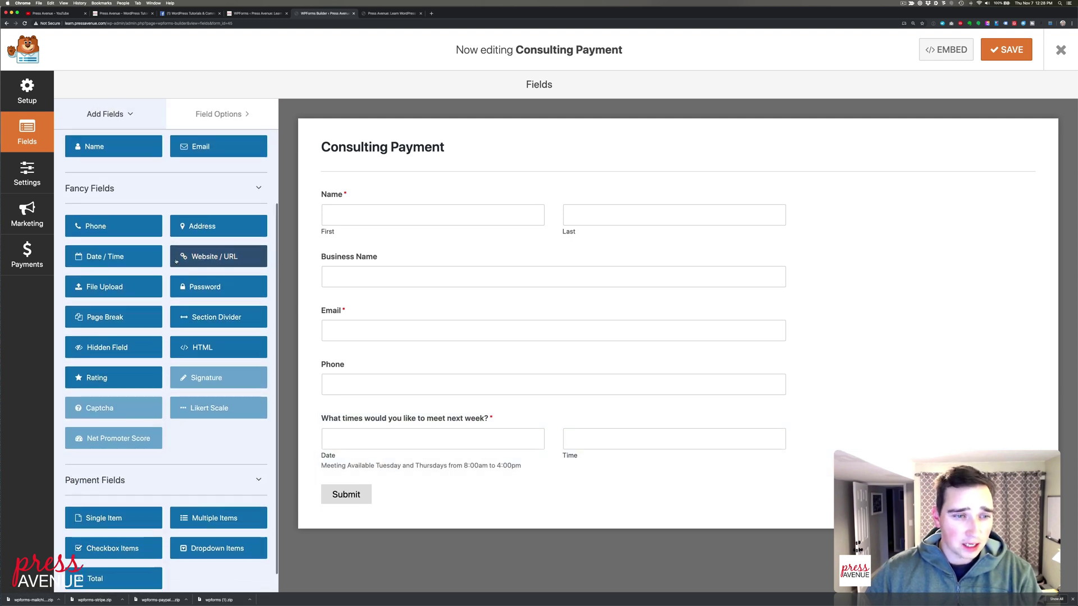
{"action": "scroll", "coordinate": [132, 474], "scroll_direction": "down", "scroll_amount": 1}
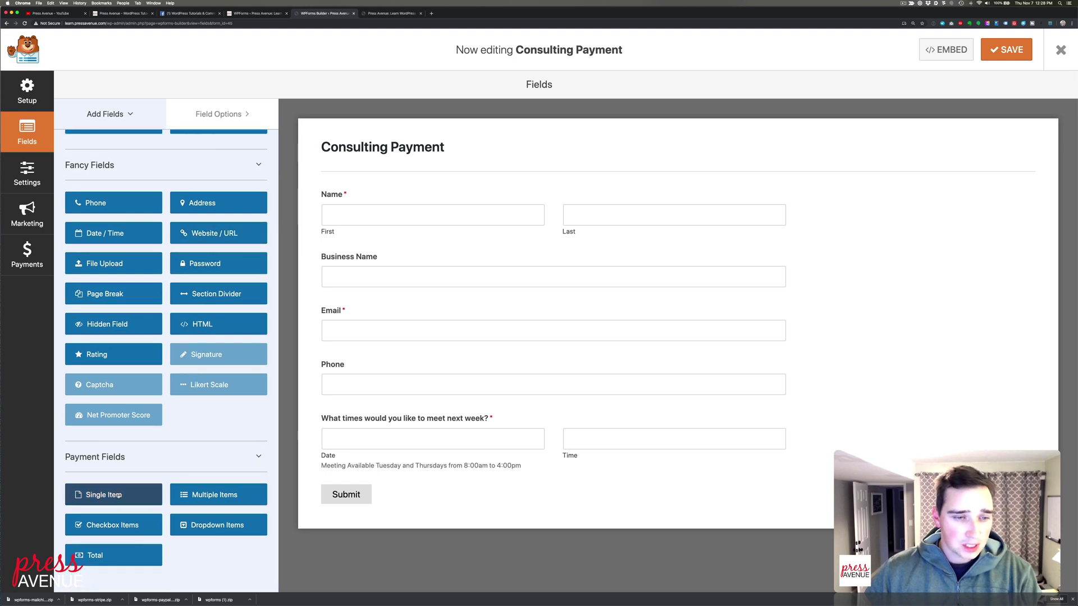
{"action": "left_click_drag", "start_coordinate": [112, 494], "coordinate": [357, 505]}
{"action": "left_click", "coordinate": [356, 507]}
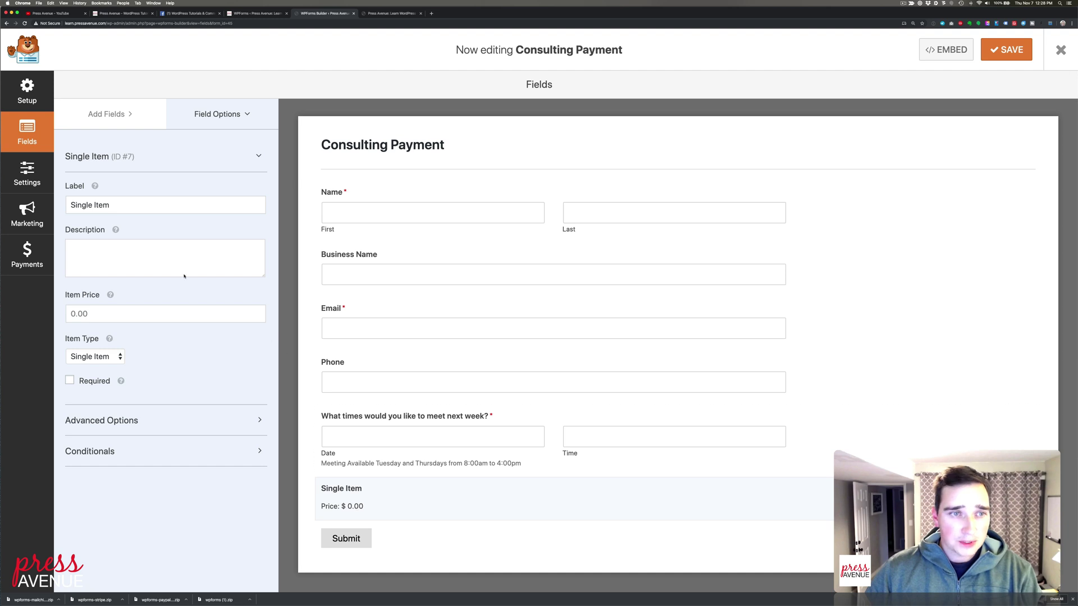
{"action": "triple_click", "coordinate": [122, 203]}
{"action": "type", "text": "Session"}
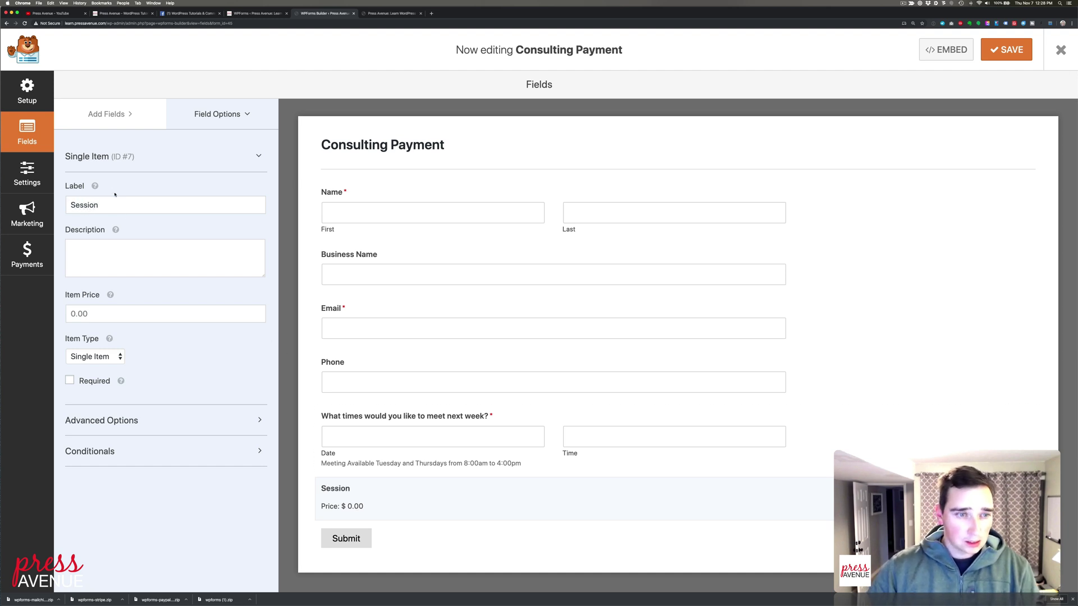
{"action": "left_click", "coordinate": [115, 310]}
{"action": "type", "text": "150"}
{"action": "left_click", "coordinate": [164, 347]}
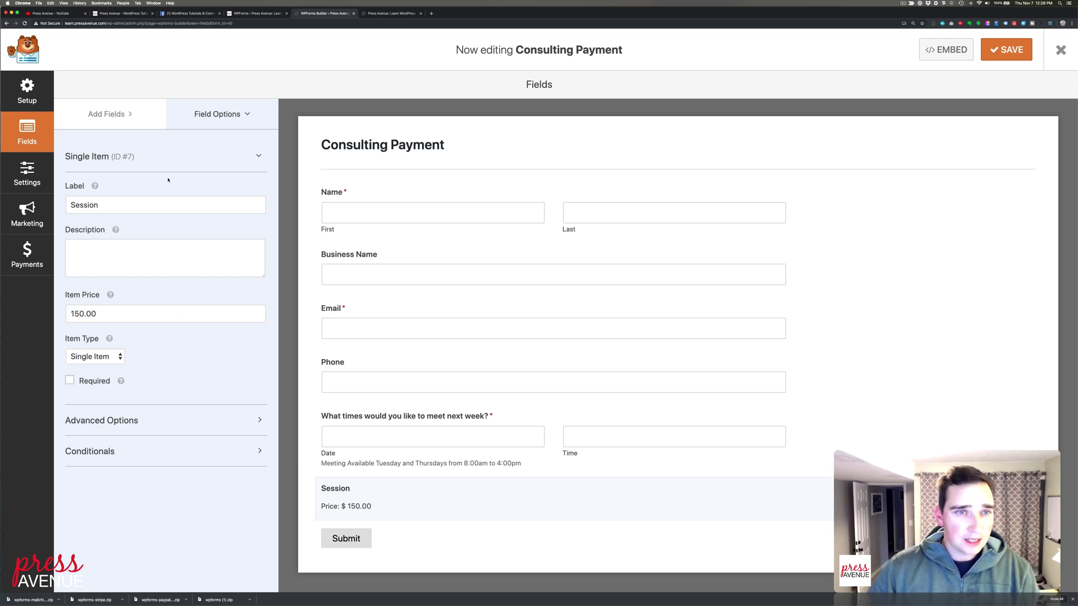
Add a Total field below Session and a Multiple Items field above it
{"action": "left_click", "coordinate": [107, 114]}
{"action": "scroll", "coordinate": [219, 362], "scroll_direction": "down", "scroll_amount": 3}
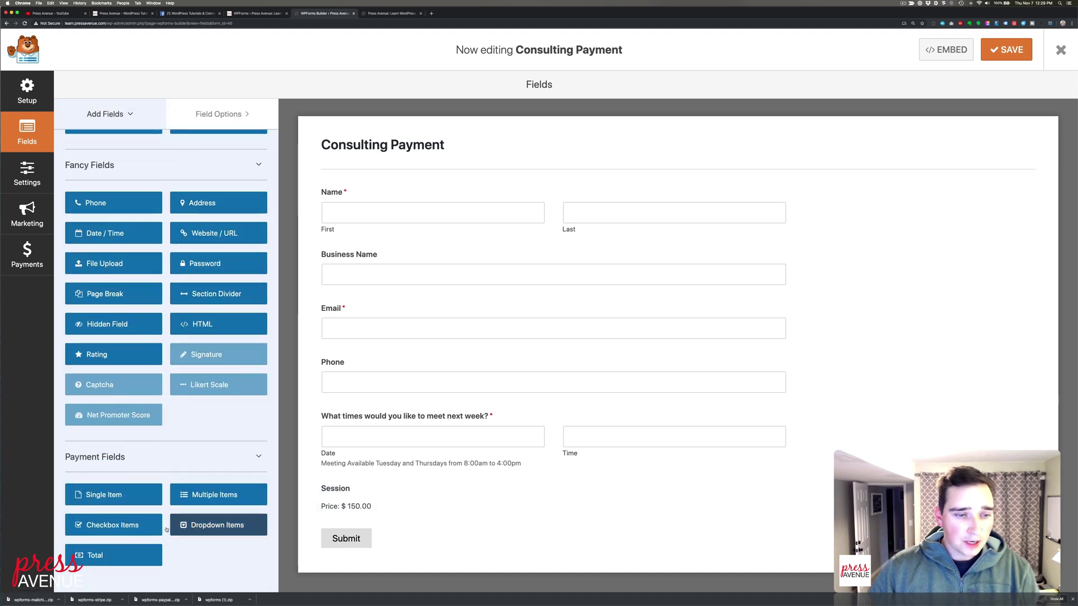
{"action": "left_click_drag", "start_coordinate": [112, 555], "coordinate": [400, 521]}
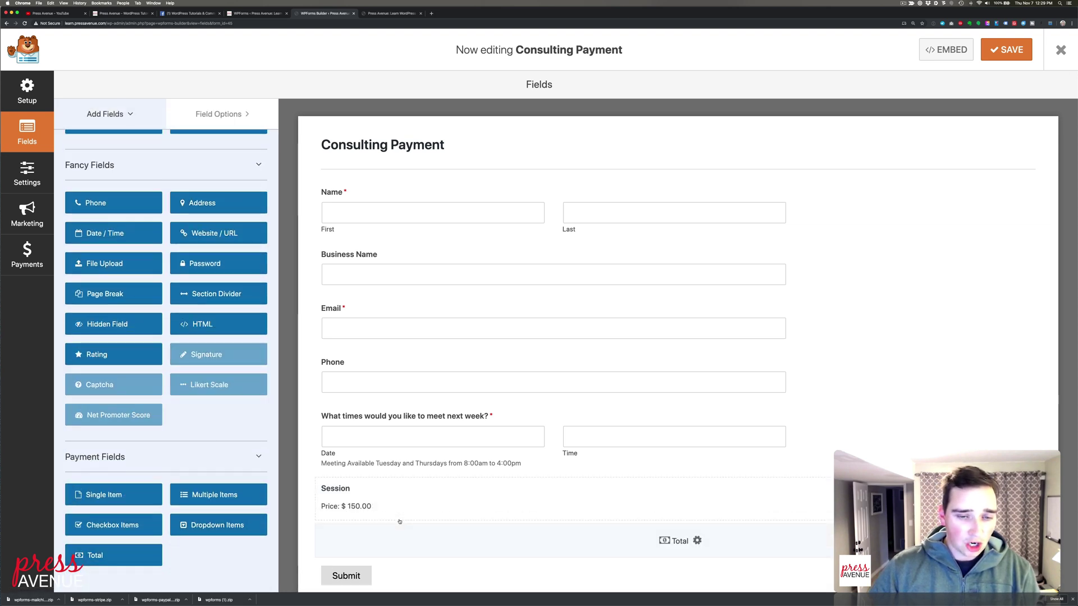
{"action": "scroll", "coordinate": [404, 506], "scroll_direction": "down", "scroll_amount": 2}
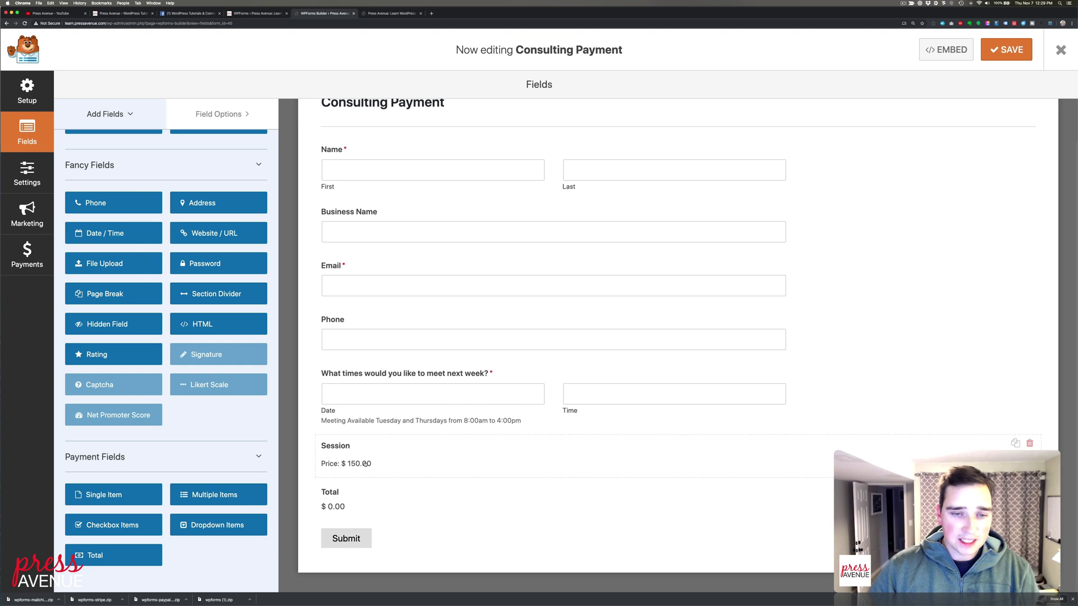
{"action": "left_click_drag", "start_coordinate": [216, 495], "coordinate": [389, 446]}
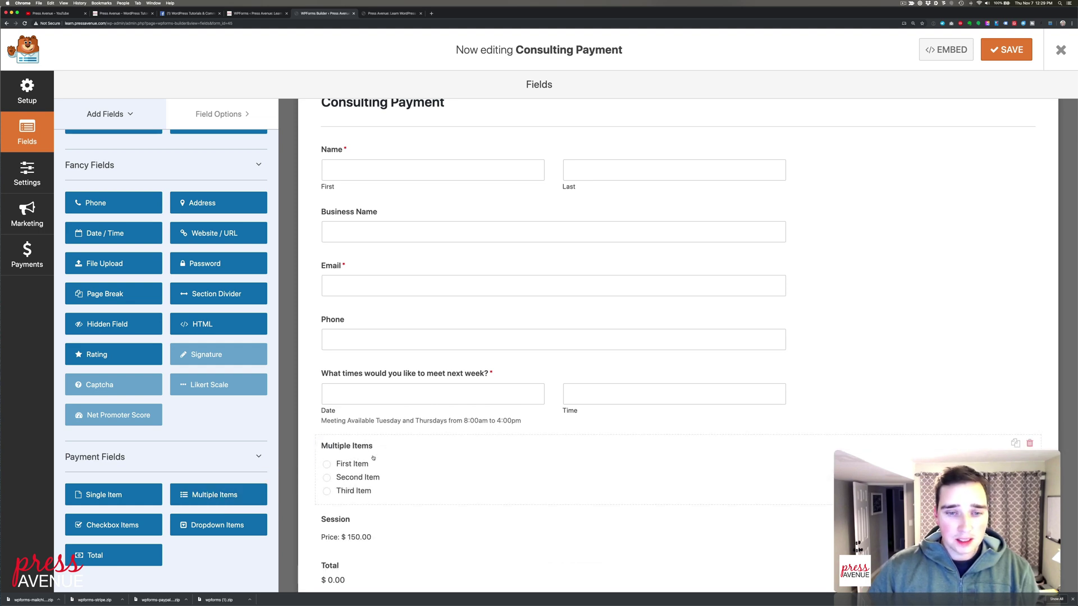
Label the Multiple Items field 'How many sessions would you like?' with first choice '1 Meeting' at 150
{"action": "left_click", "coordinate": [374, 455]}
{"action": "triple_click", "coordinate": [120, 202]}
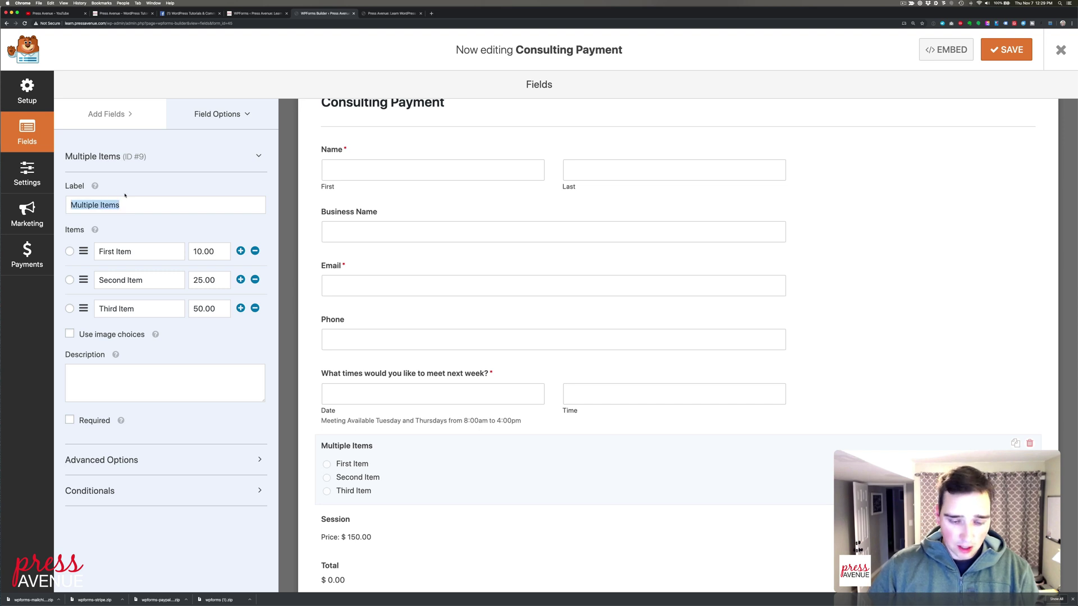
{"action": "type", "text": "How many "}
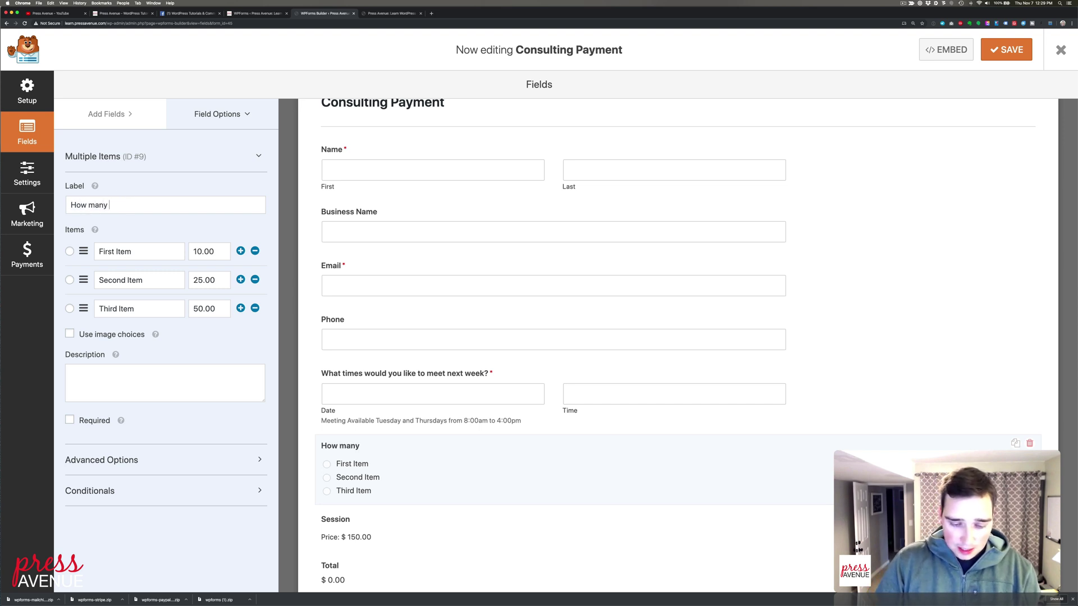
{"action": "type", "text": "sessions wou"}
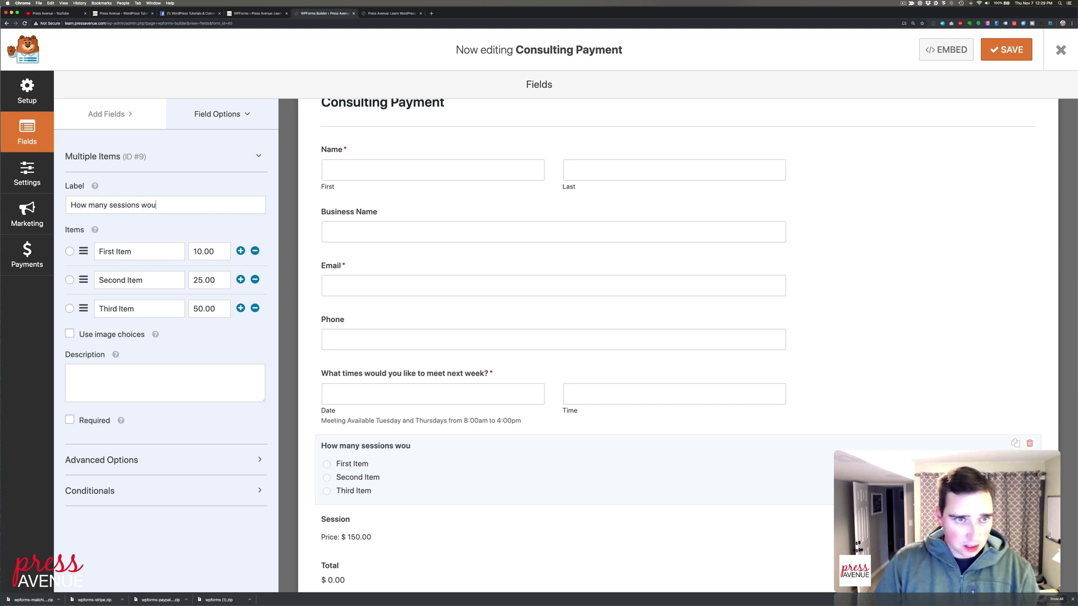
{"action": "type", "text": "ld you like?"}
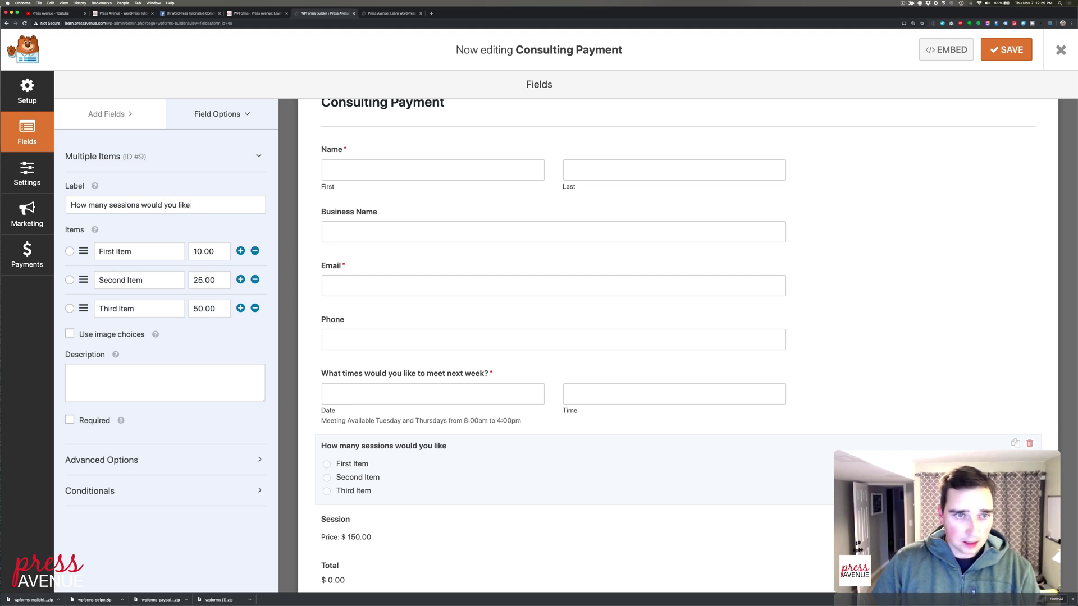
{"action": "triple_click", "coordinate": [139, 251]}
{"action": "type", "text": "1 Meeting"}
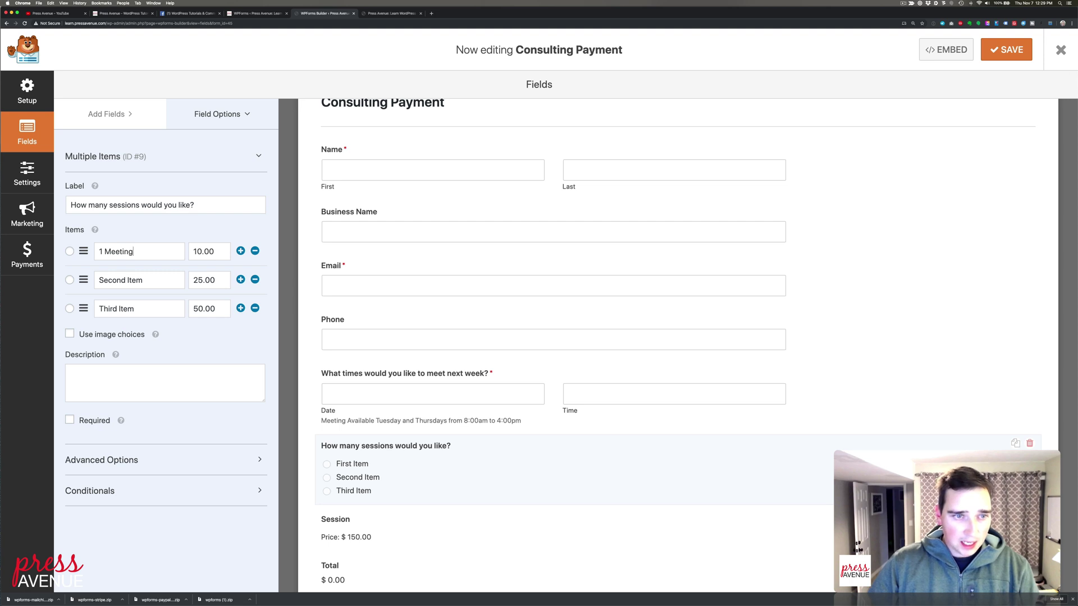
{"action": "left_click", "coordinate": [201, 252]}
{"action": "key", "text": "BackSpace"}
{"action": "key", "text": "BackSpace"}
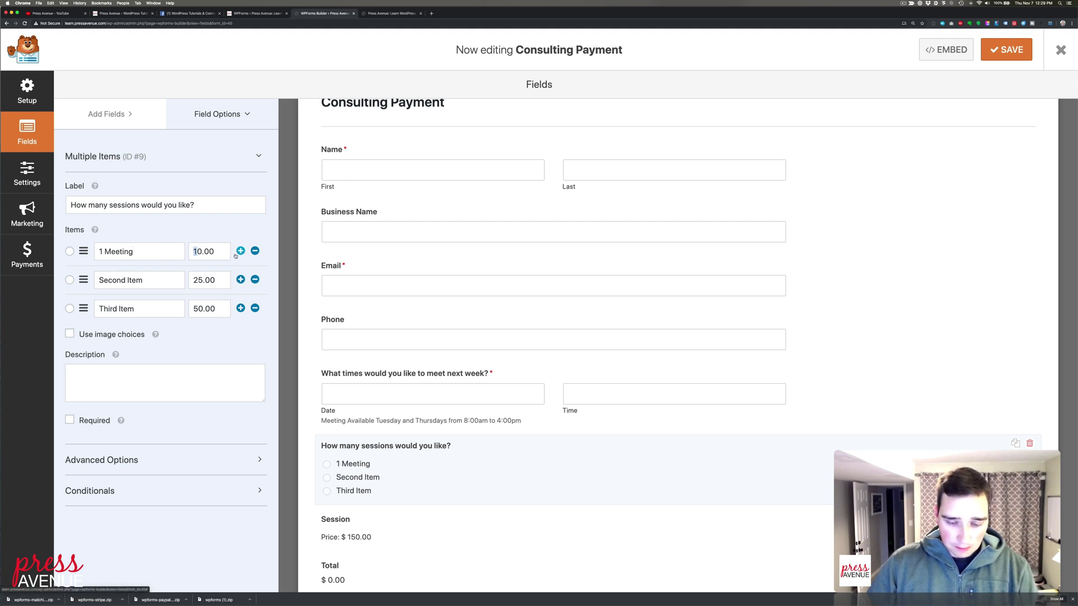
{"action": "type", "text": "500"}
{"action": "left_click_drag", "start_coordinate": [207, 251], "coordinate": [192, 251]}
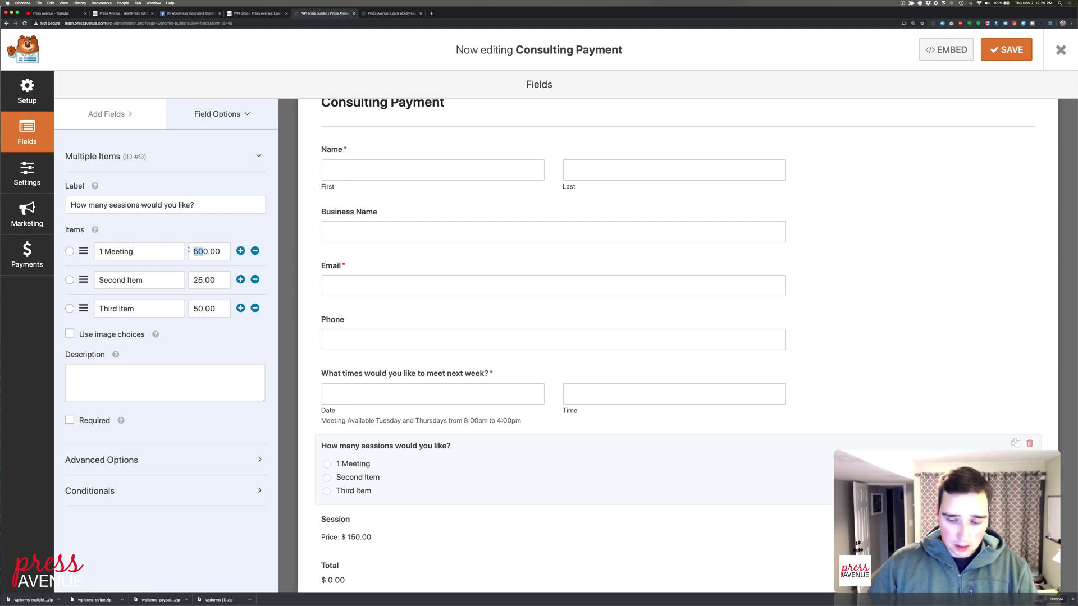
{"action": "type", "text": "150"}
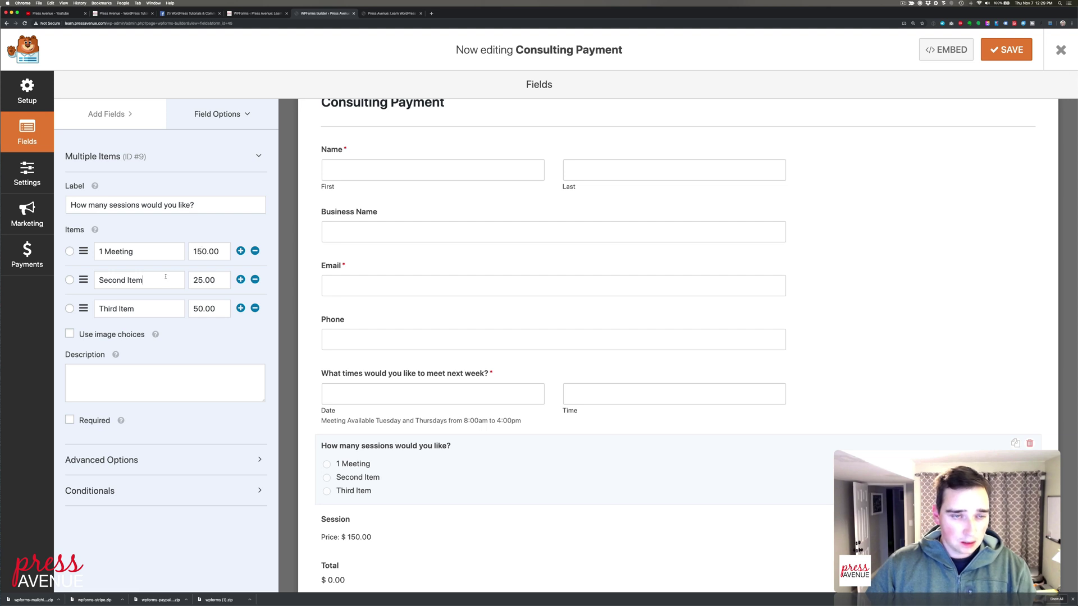
Rename the second choice '2 Meetings' priced 250 and the third choice '3 Meeting'
{"action": "triple_click", "coordinate": [166, 276]}
{"action": "type", "text": "2 Meeti"}
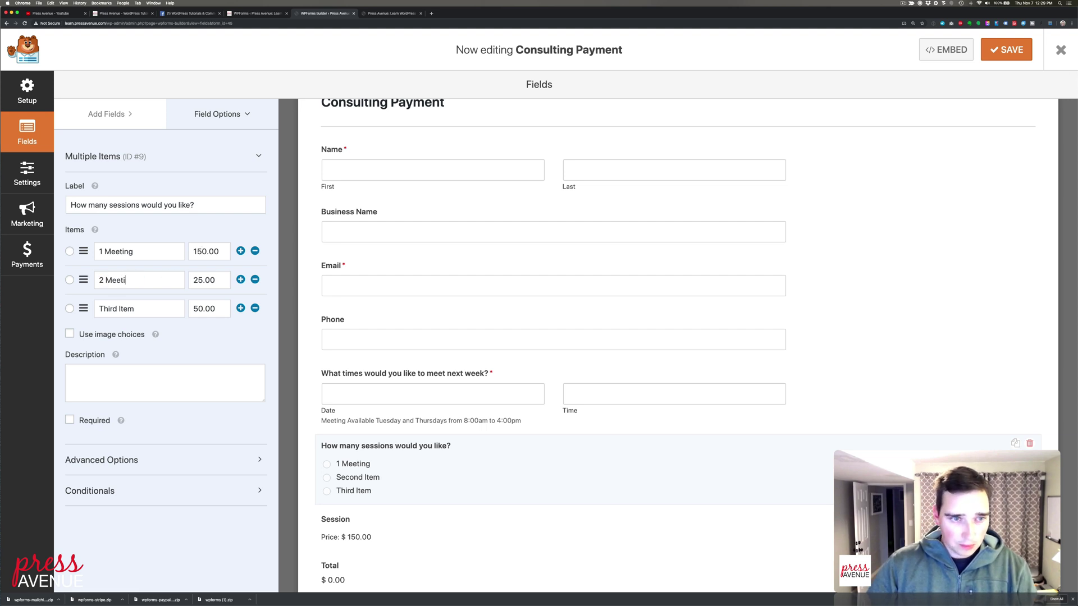
{"action": "type", "text": "ngs"}
{"action": "left_click_drag", "start_coordinate": [221, 280], "coordinate": [192, 277]}
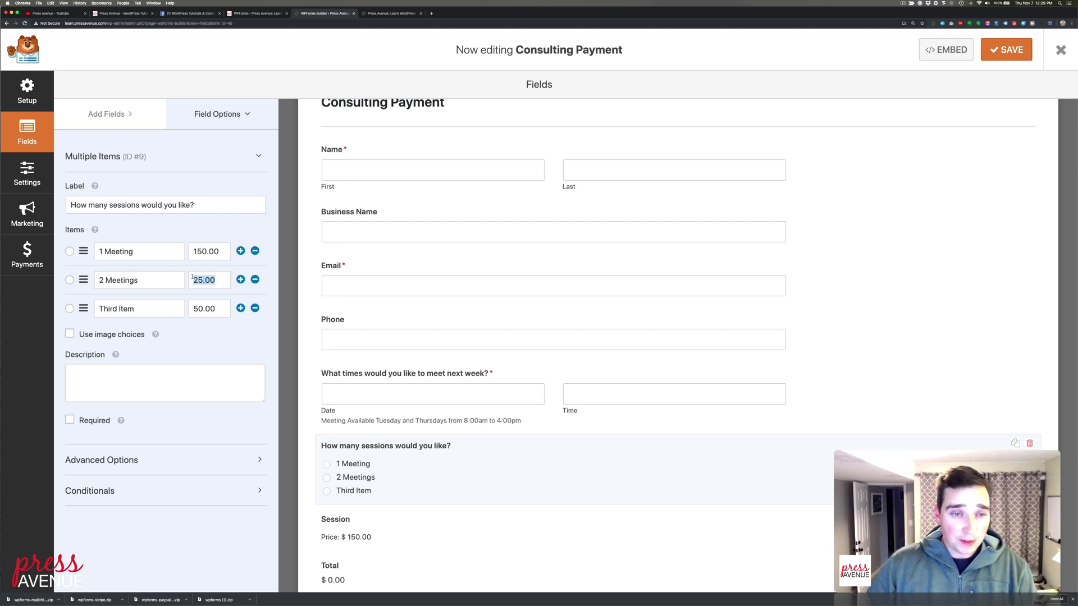
{"action": "type", "text": "2500"}
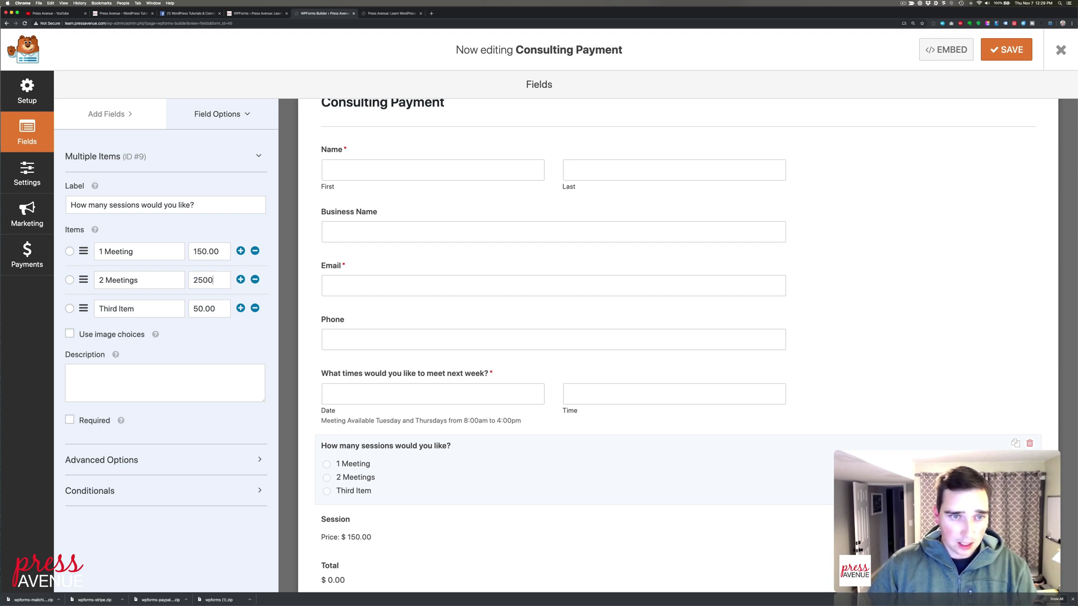
{"action": "key", "text": "BackSpace"}
{"action": "left_click_drag", "start_coordinate": [166, 307], "coordinate": [83, 304]}
{"action": "type", "text": "3 Meeting"}
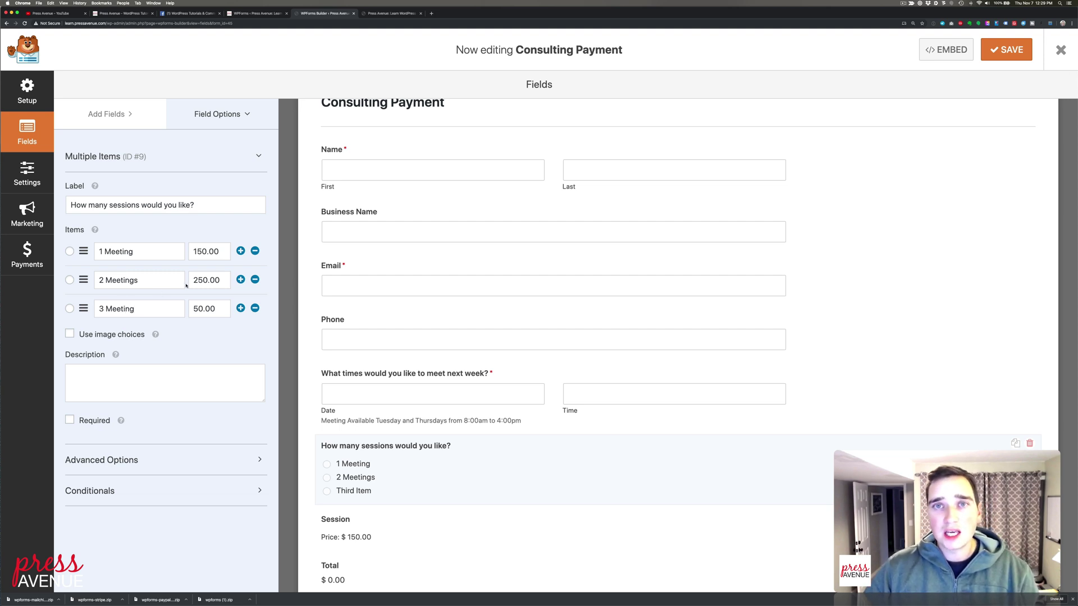
Add the description 'Buy meeting times in advance to save!' and make the question required
{"action": "left_click", "coordinate": [158, 385]}
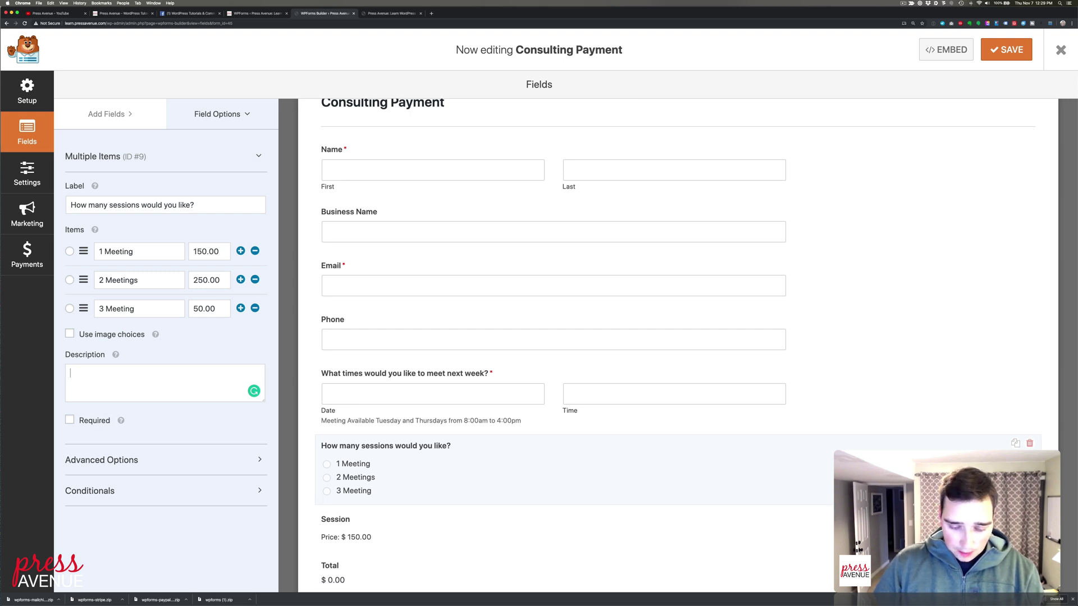
{"action": "type", "text": "Buy meeting ti"}
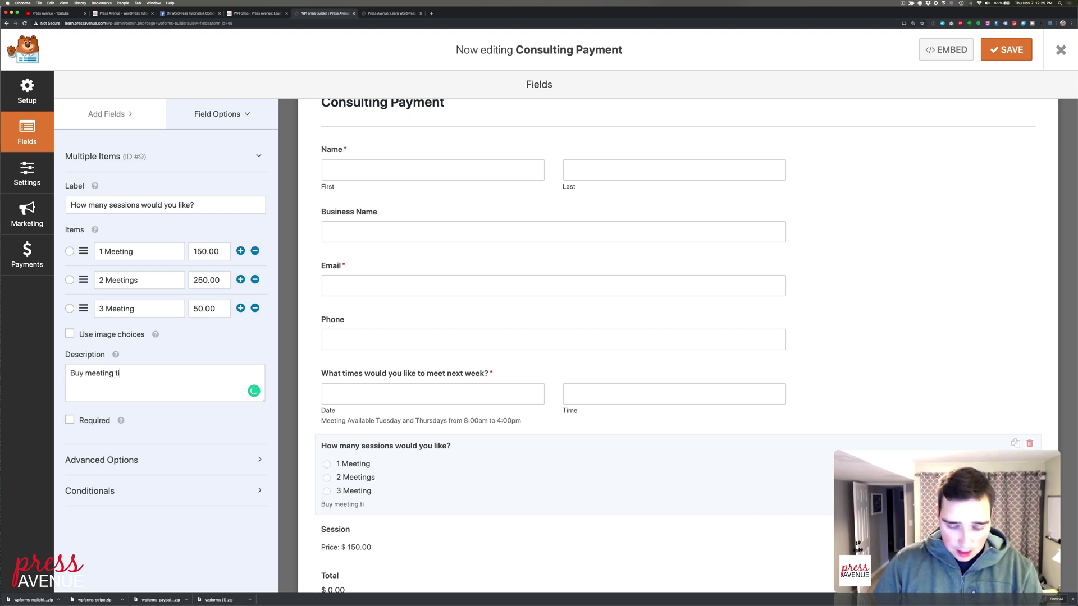
{"action": "type", "text": "mes in advance"}
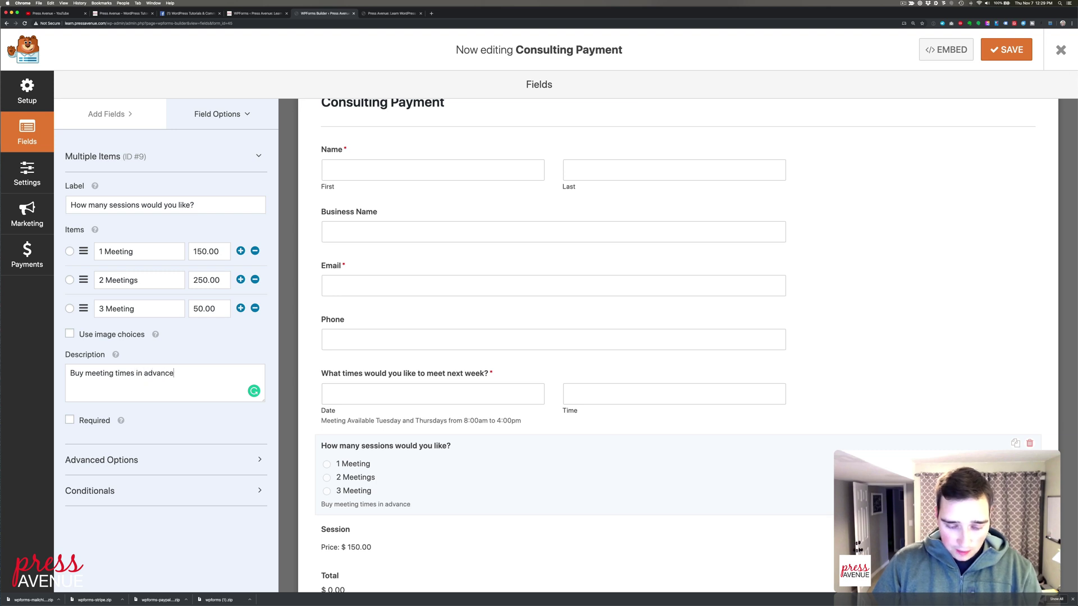
{"action": "type", "text": " to save!"}
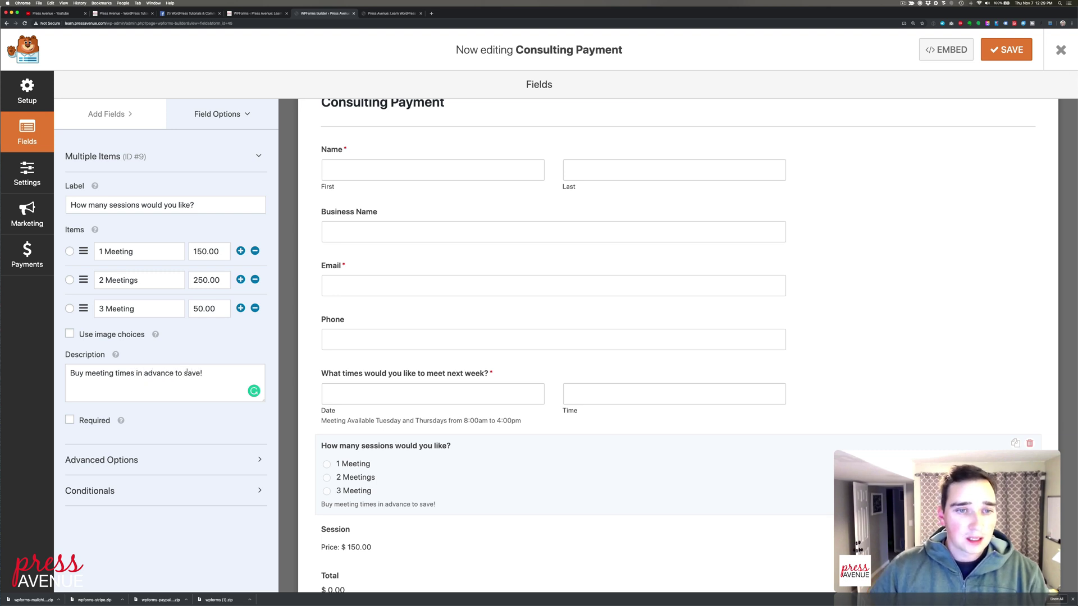
{"action": "left_click", "coordinate": [94, 421]}
{"action": "scroll", "coordinate": [477, 451], "scroll_direction": "down", "scroll_amount": 3}
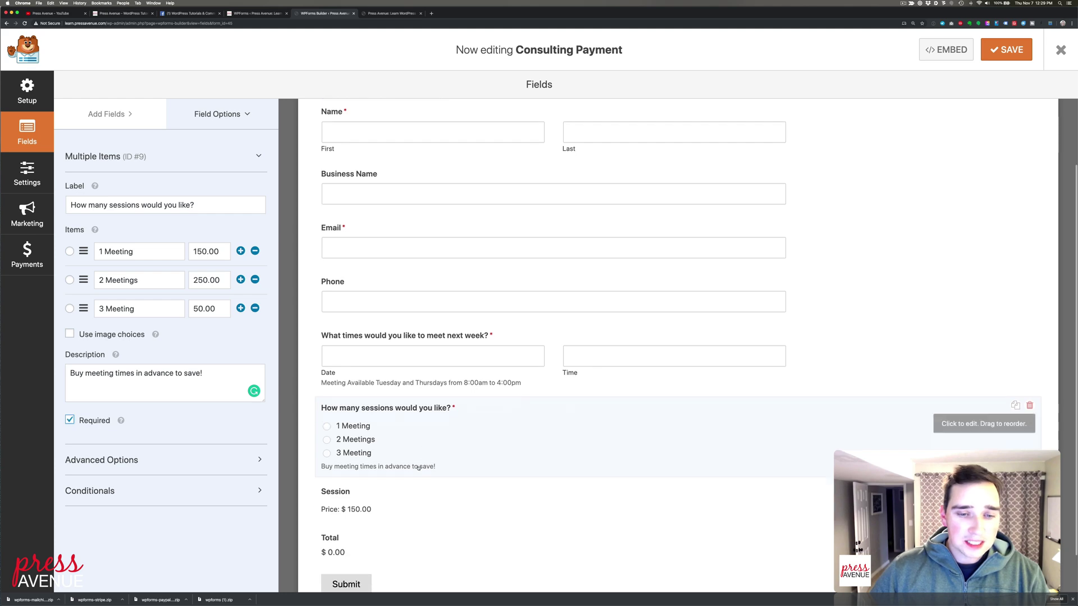
{"action": "left_click", "coordinate": [478, 451]}
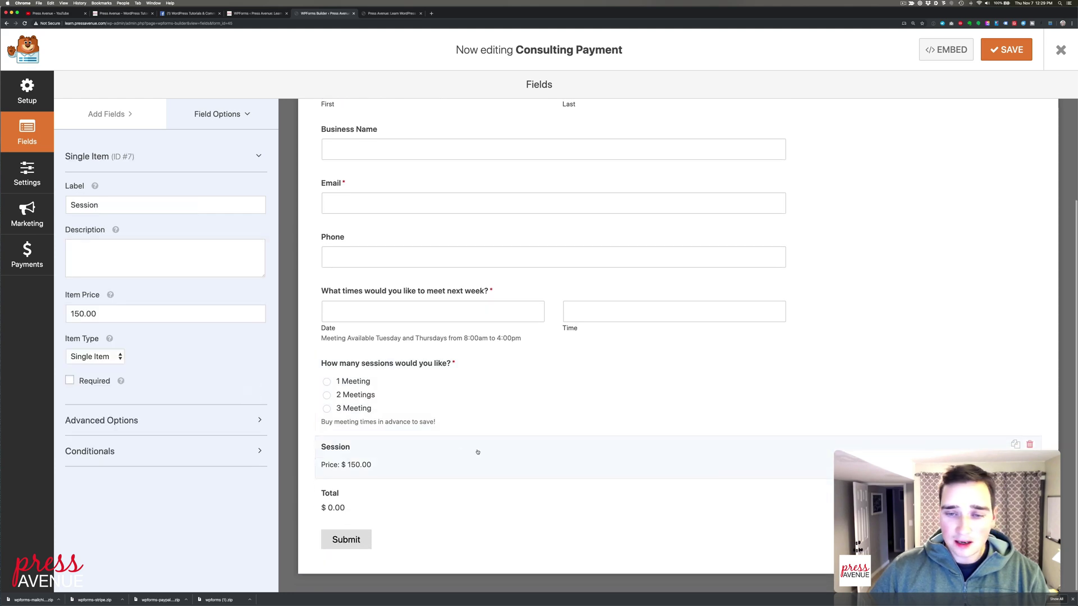
Delete the Session field and append 'Additionally meeting will be scheduled later.' to the meeting question's label
{"action": "left_click", "coordinate": [1029, 444]}
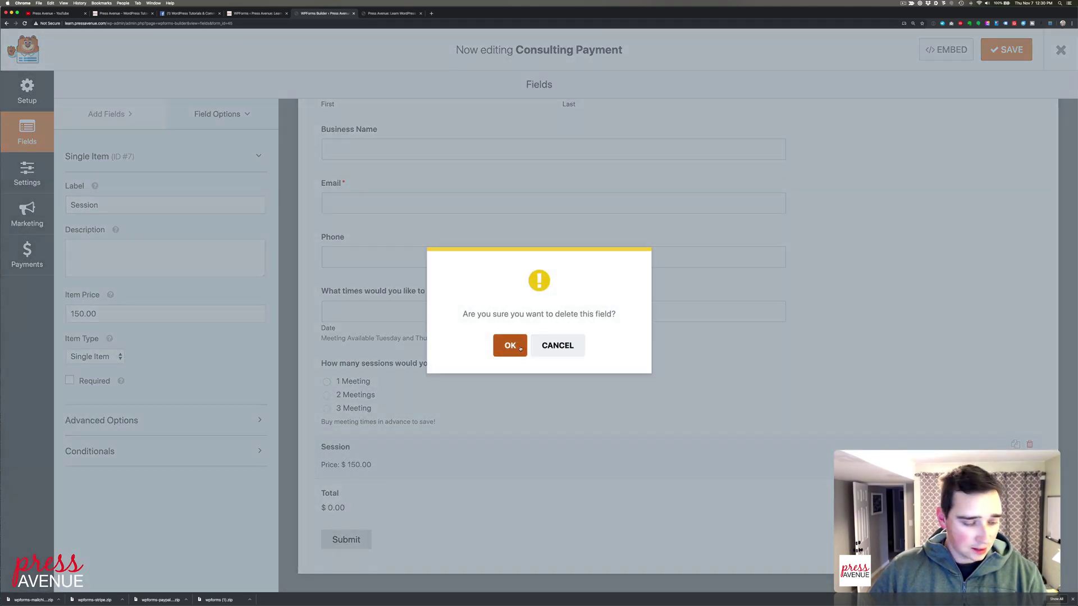
{"action": "left_click", "coordinate": [510, 345]}
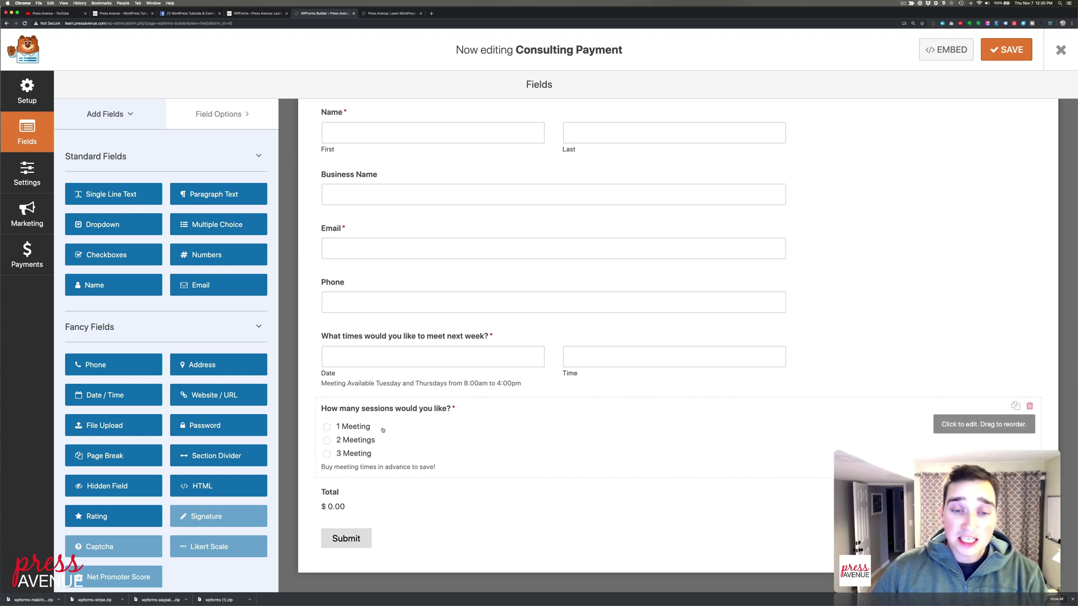
{"action": "left_click", "coordinate": [423, 372]}
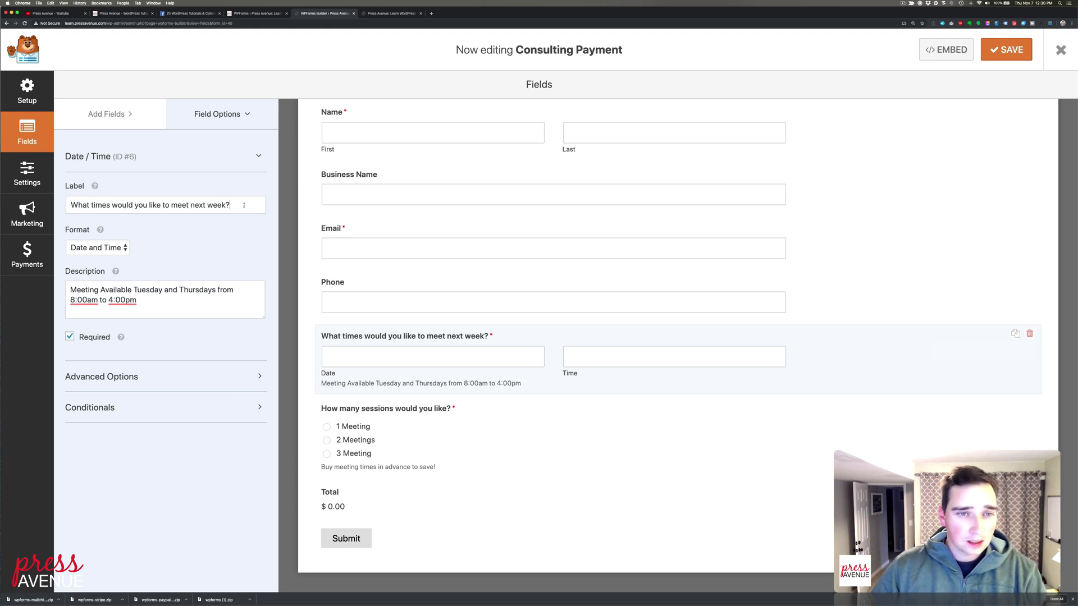
{"action": "type", "text": "Additiona"}
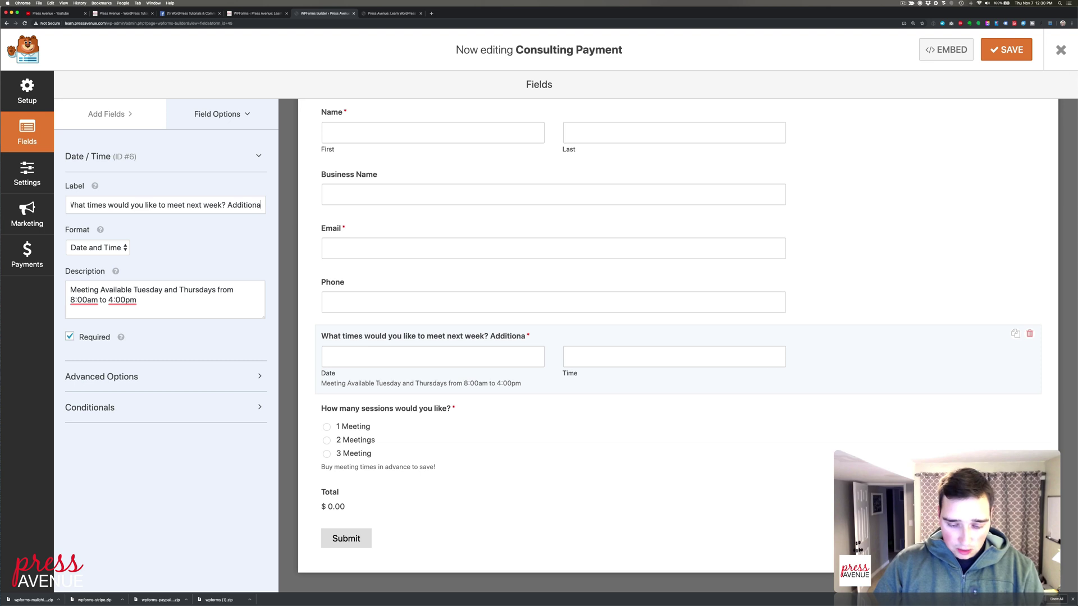
{"action": "type", "text": "lly meeting"}
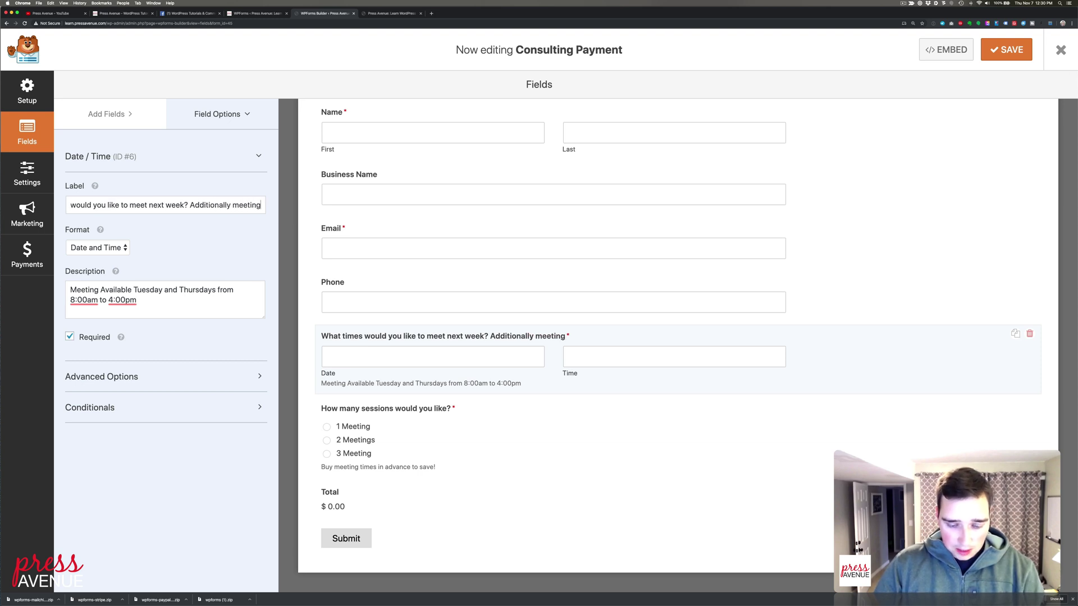
{"action": "type", "text": " will be sc"}
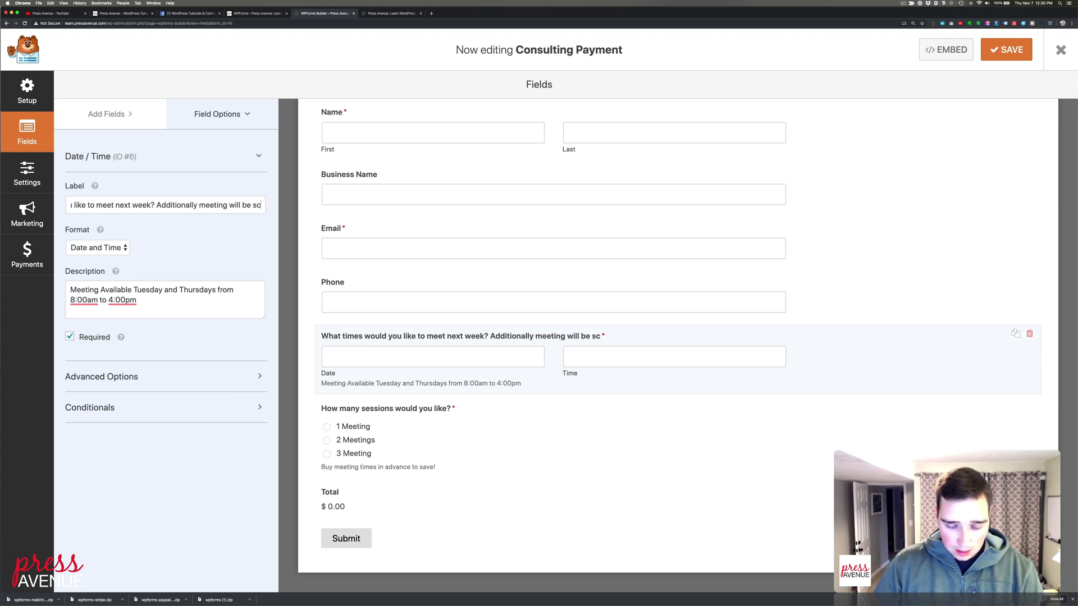
{"action": "type", "text": "heduled later."}
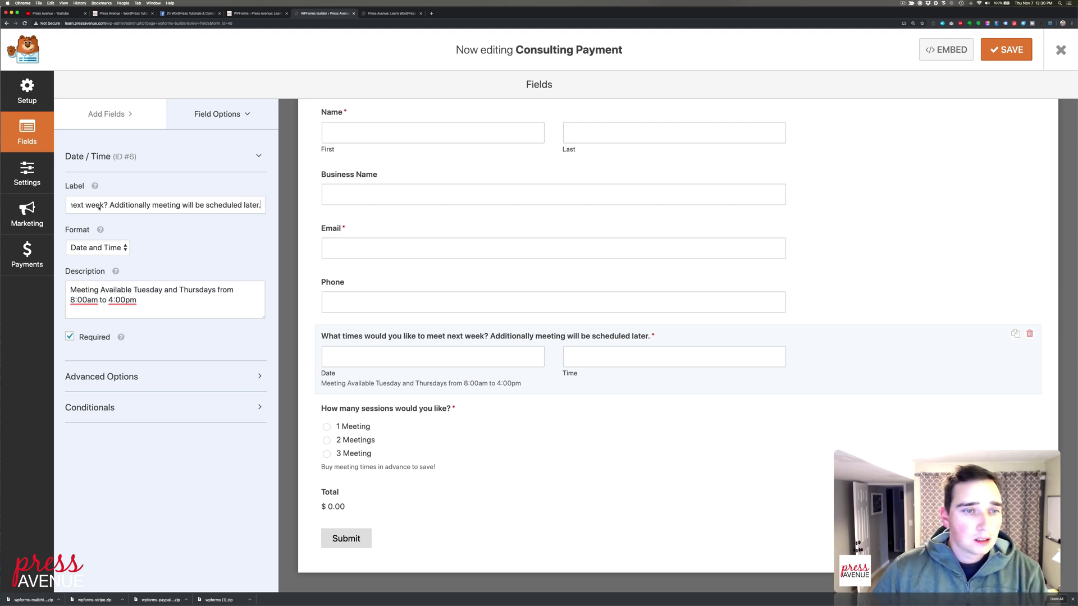
Reword the sessions question label to 'How many meetings would you like?'
{"action": "left_click", "coordinate": [398, 425]}
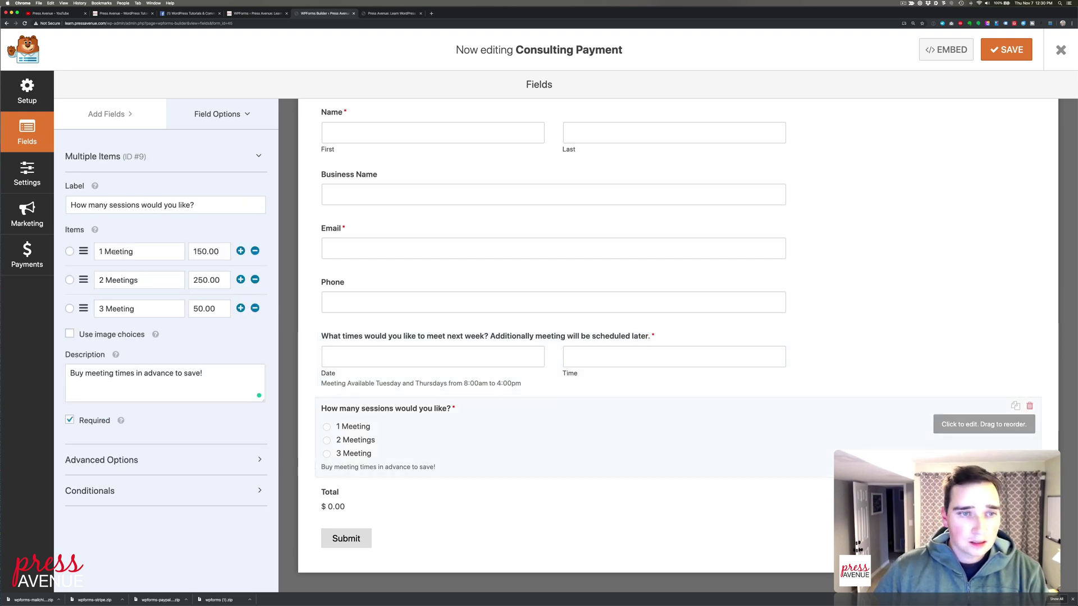
{"action": "double_click", "coordinate": [125, 205]}
{"action": "type", "text": "meeting"}
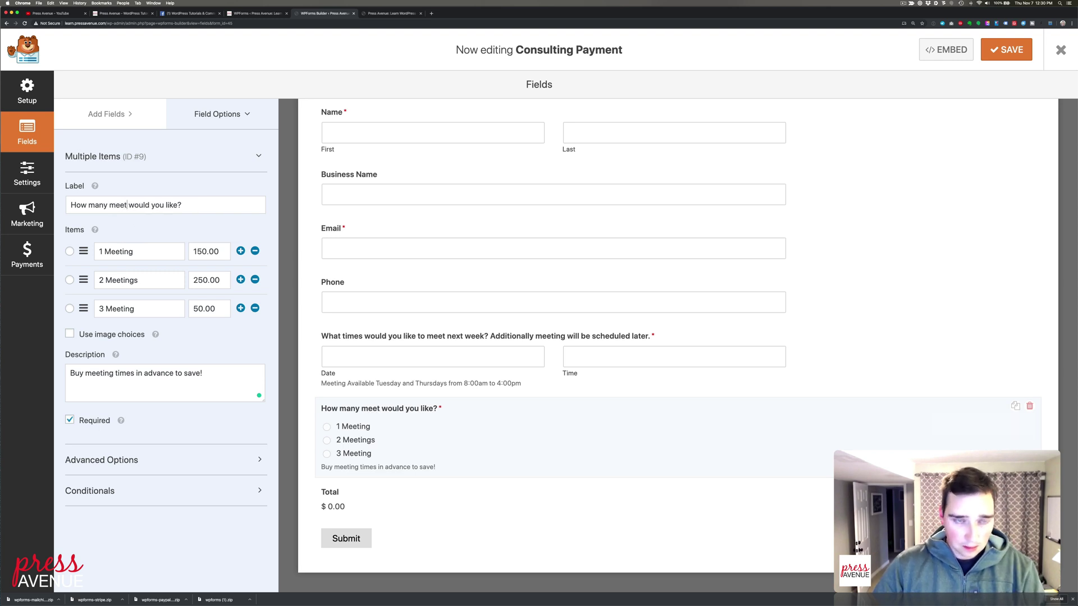
{"action": "type", "text": "s"}
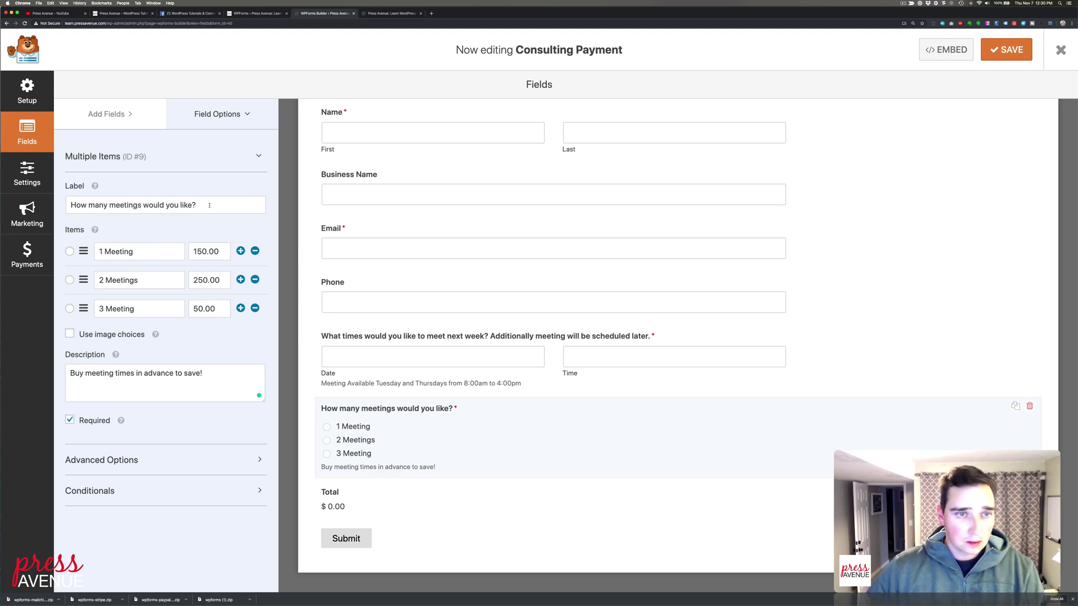
{"action": "key", "text": "Left"}
{"action": "type", "text": "to"}
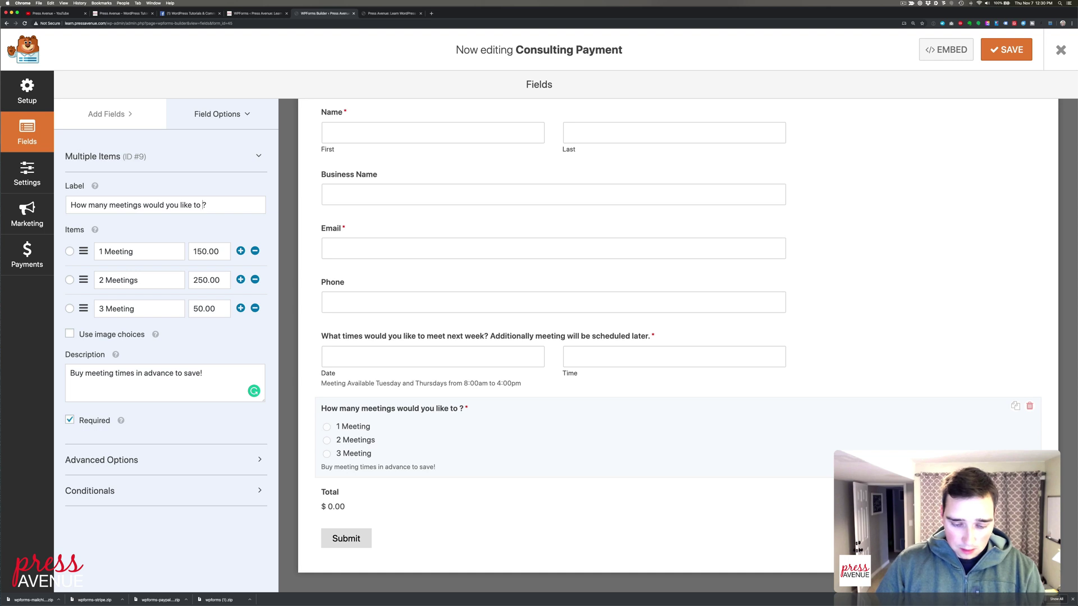
{"action": "key", "text": "BackSpace"}
{"action": "key", "text": "BackSpace"}
{"action": "key", "text": "BackSpace"}
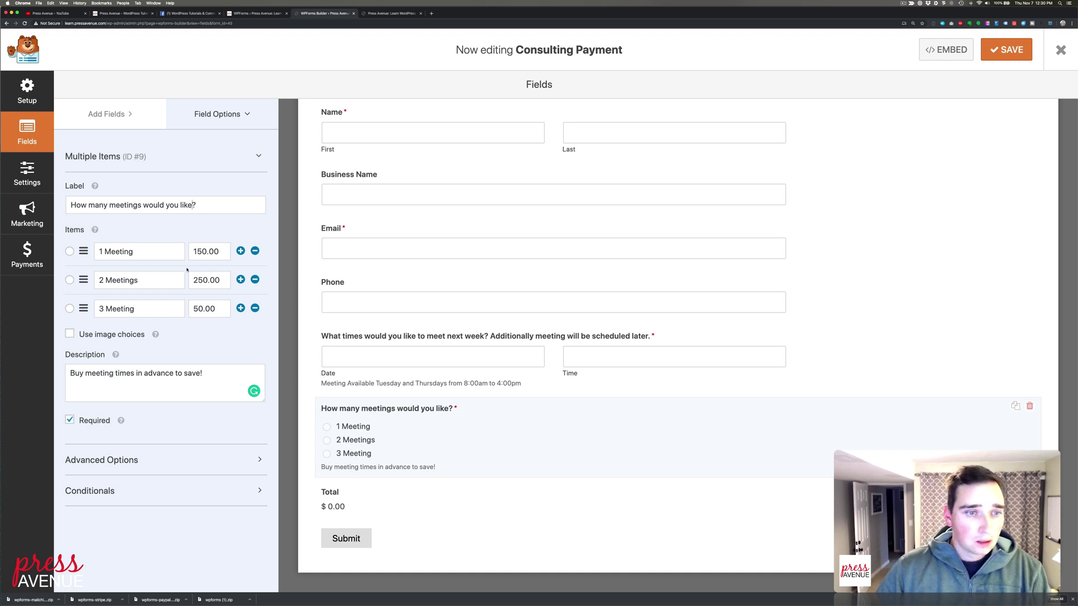
Turn image choices on and back off for the meeting options, then bring up the Payments section
{"action": "left_click", "coordinate": [122, 335]}
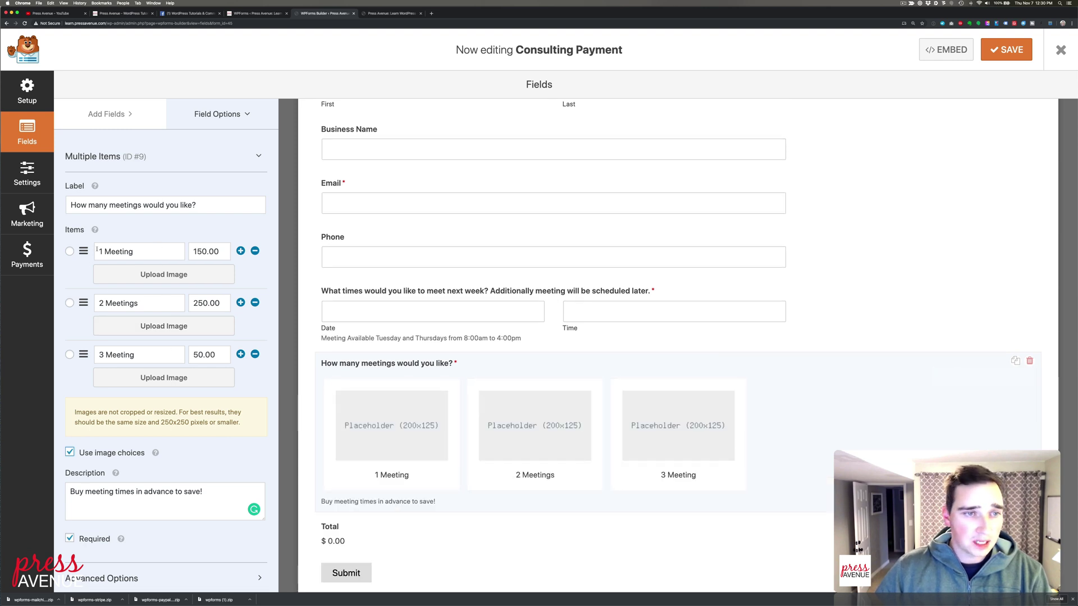
{"action": "left_click", "coordinate": [70, 452]}
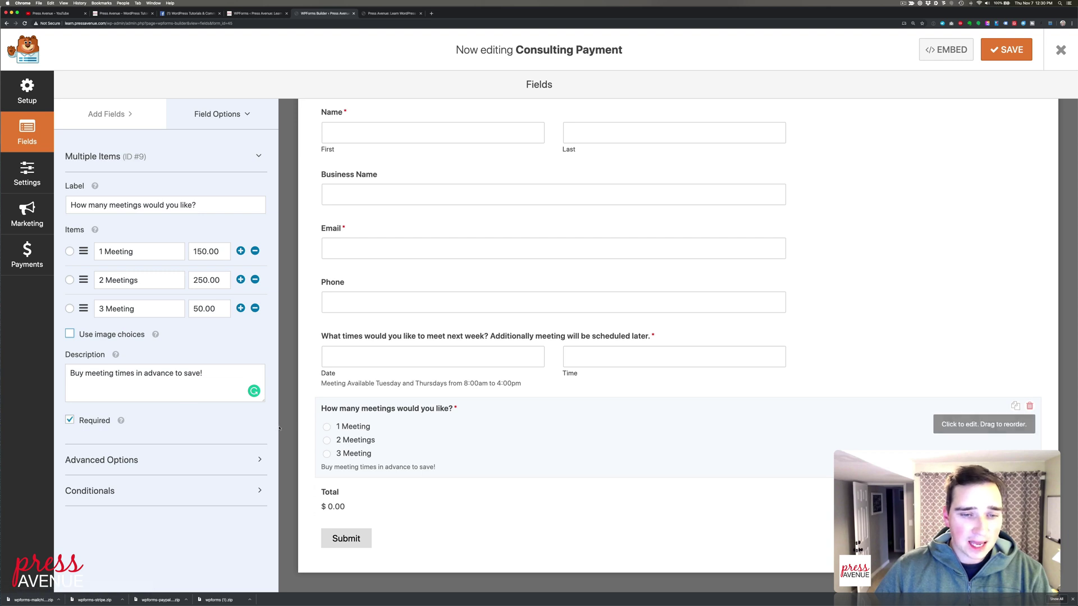
{"action": "left_click", "coordinate": [112, 114]}
{"action": "scroll", "coordinate": [222, 415], "scroll_direction": "down", "scroll_amount": 3}
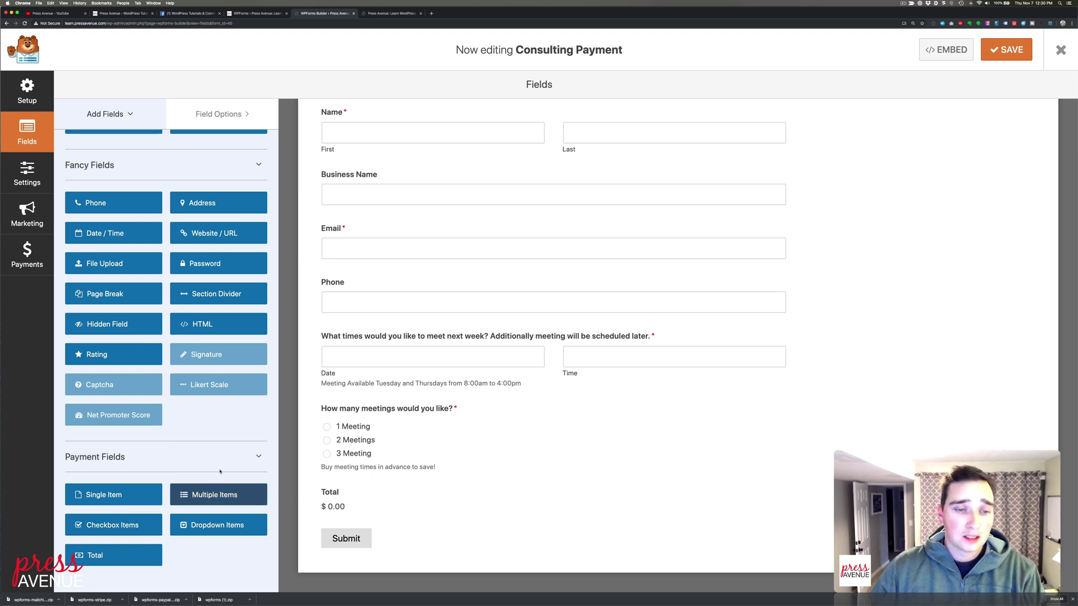
{"action": "scroll", "coordinate": [137, 230], "scroll_direction": "up", "scroll_amount": 3}
{"action": "scroll", "coordinate": [137, 230], "scroll_direction": "up", "scroll_amount": 3}
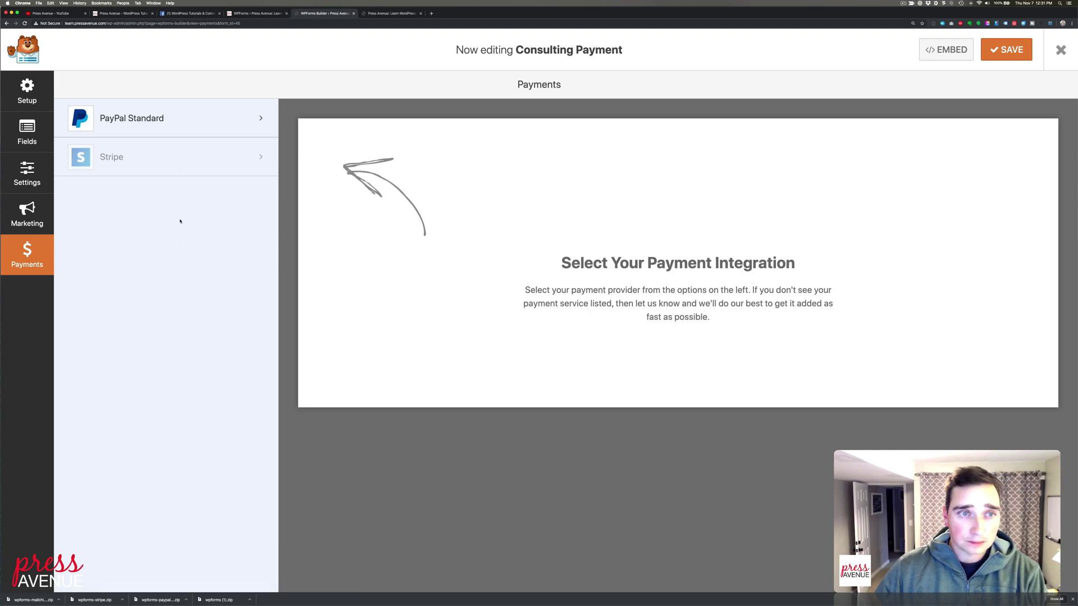
Enable PayPal Standard payments, enter the PayPal account e-mail, and set Mode to Test / Sandbox
{"action": "left_click", "coordinate": [168, 118]}
{"action": "left_click", "coordinate": [443, 179]}
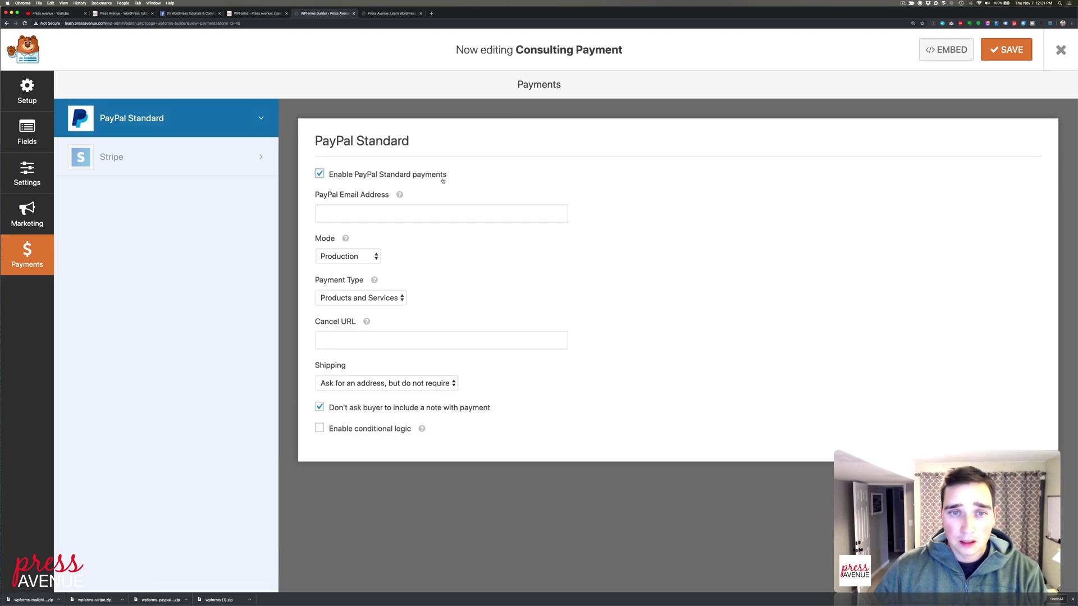
{"action": "left_click", "coordinate": [464, 221]}
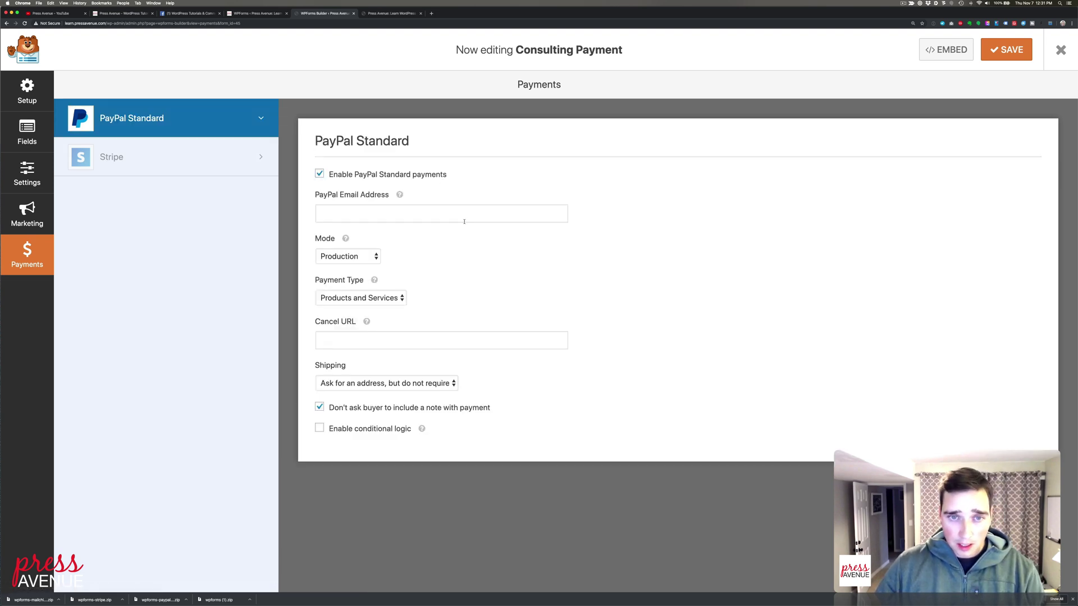
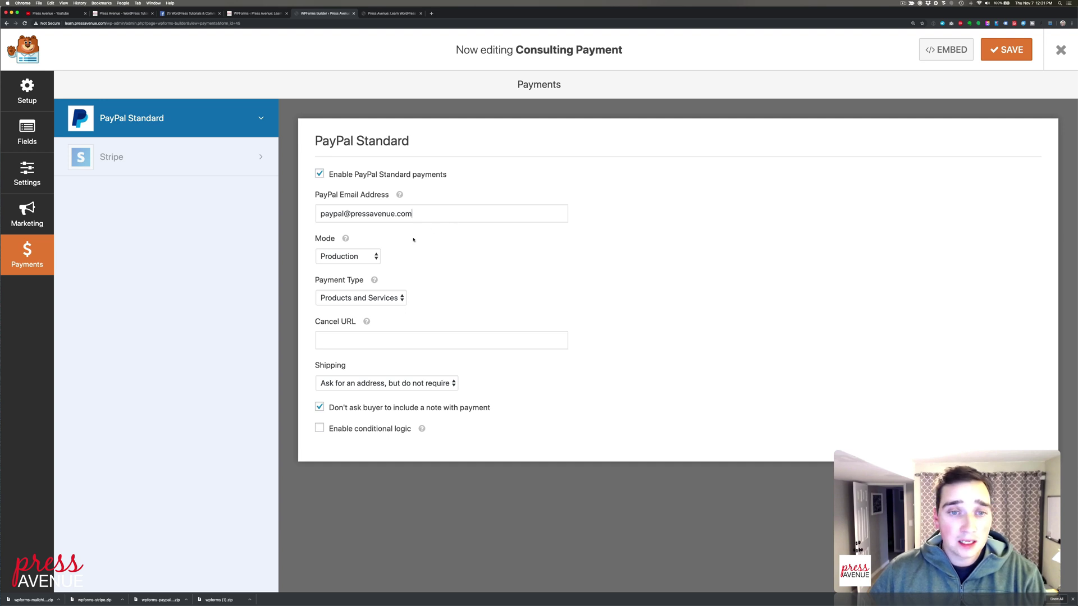
{"action": "left_click", "coordinate": [374, 257]}
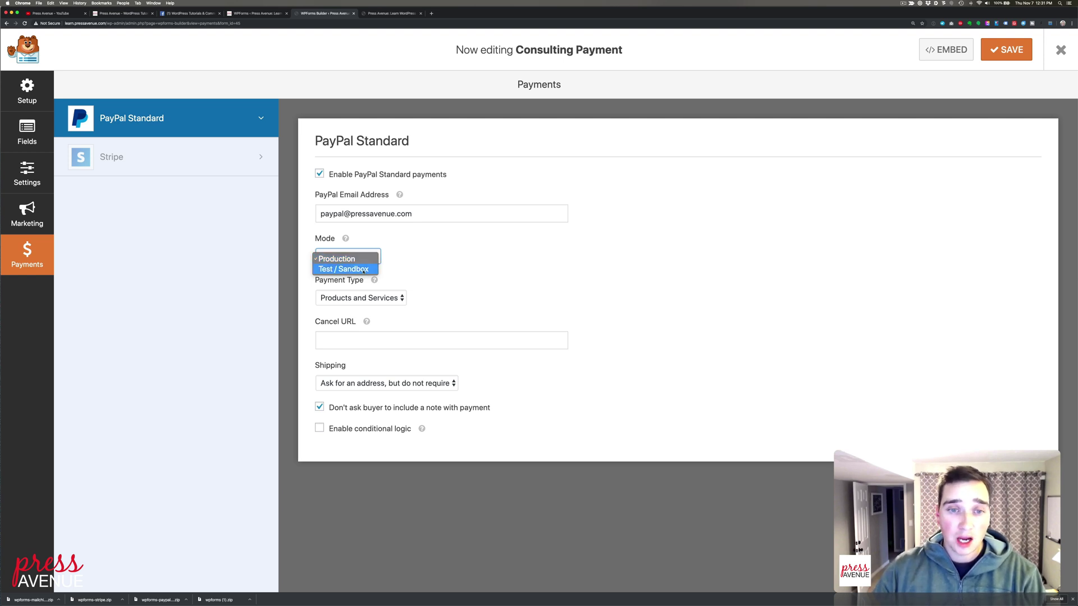
{"action": "left_click", "coordinate": [365, 269]}
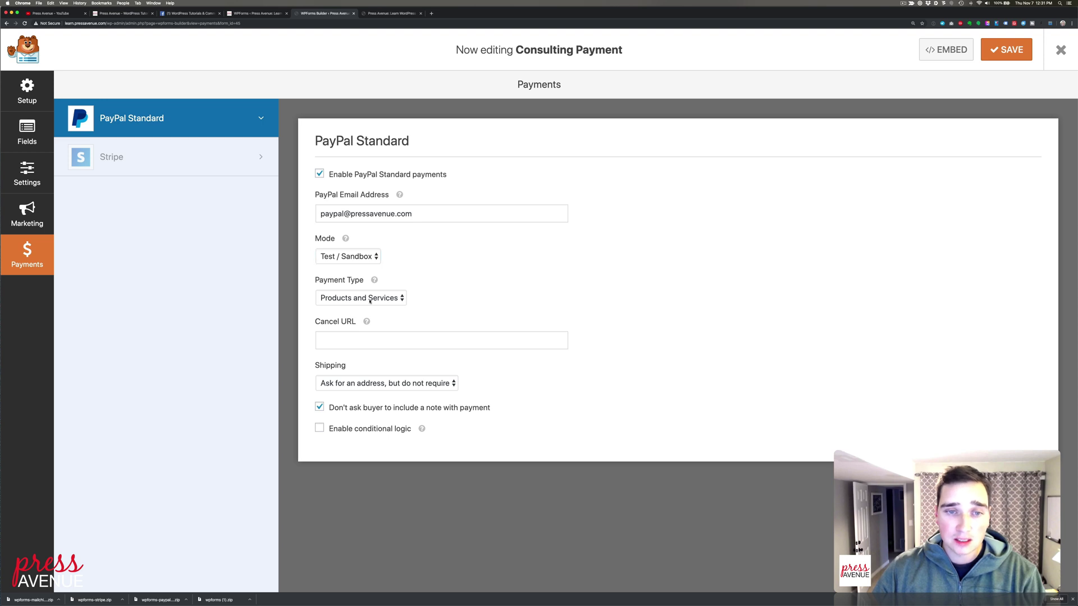
{"action": "left_click", "coordinate": [390, 297]}
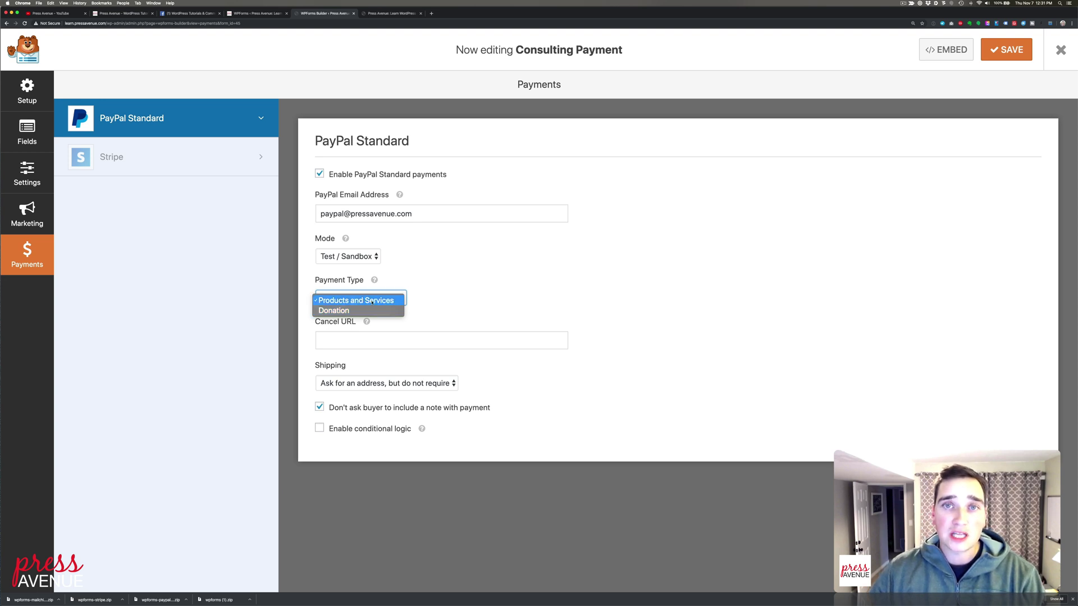
Keep Products and Services as the payment type, set Shipping to 'Don't ask for an address', and save
{"action": "left_click", "coordinate": [372, 302]}
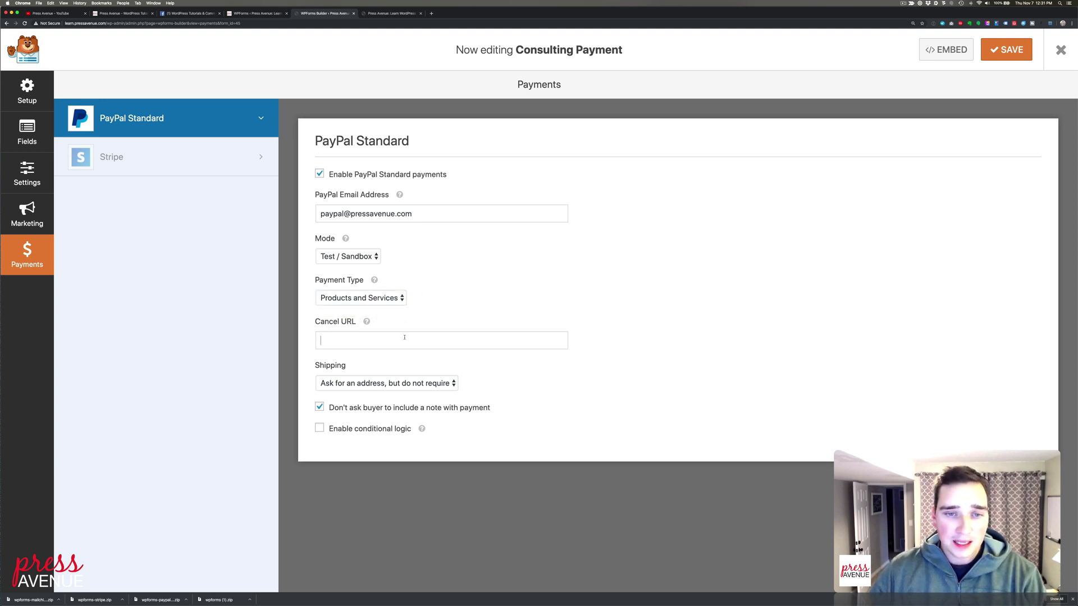
{"action": "mouse_move", "coordinate": [366, 321]}
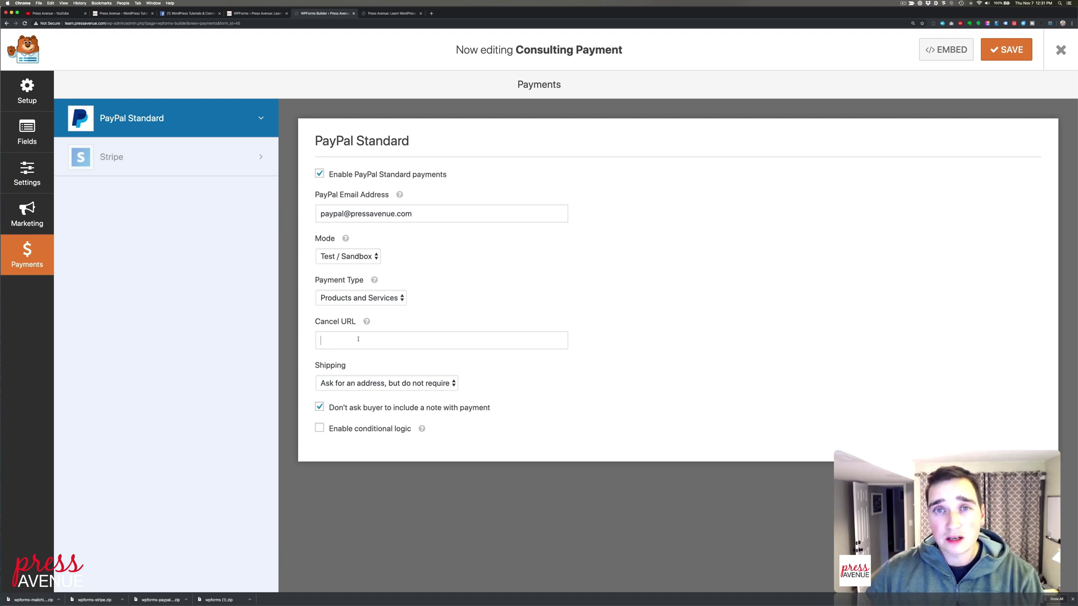
{"action": "left_click", "coordinate": [407, 385]}
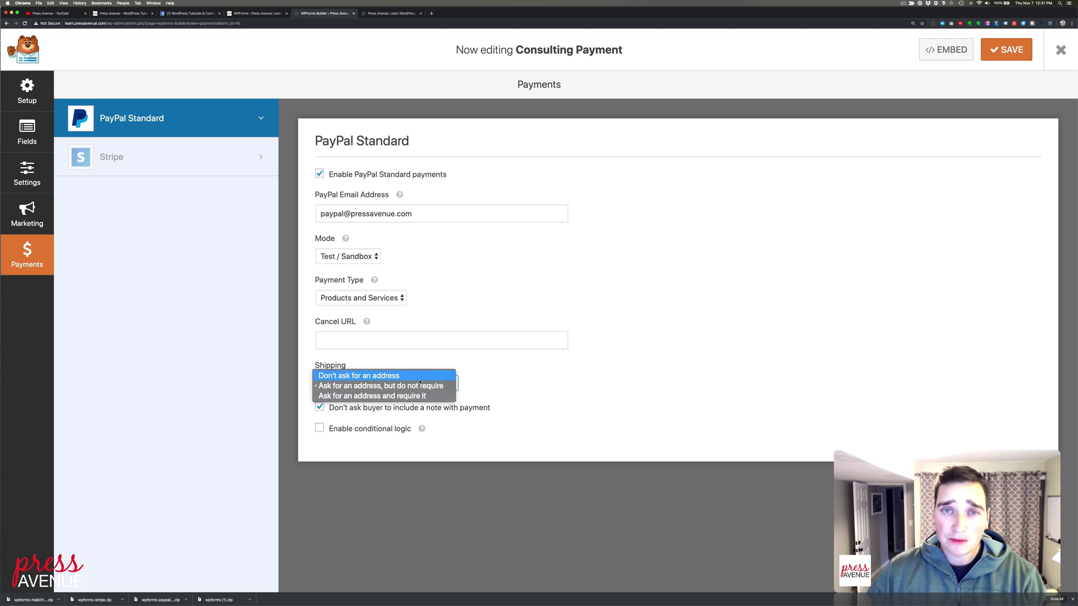
{"action": "left_click", "coordinate": [420, 379]}
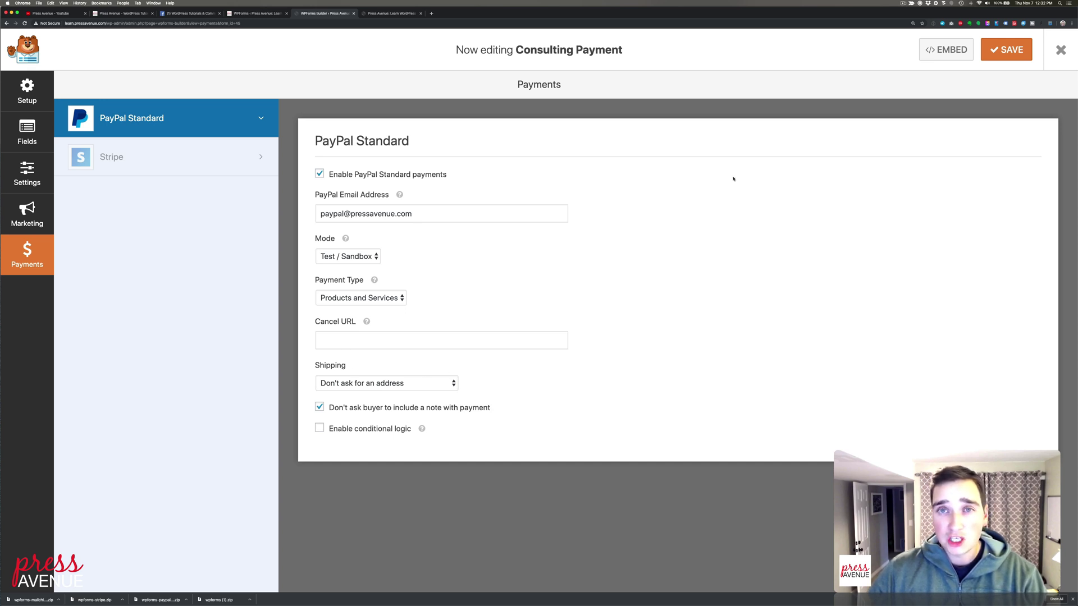
{"action": "left_click", "coordinate": [1014, 57]}
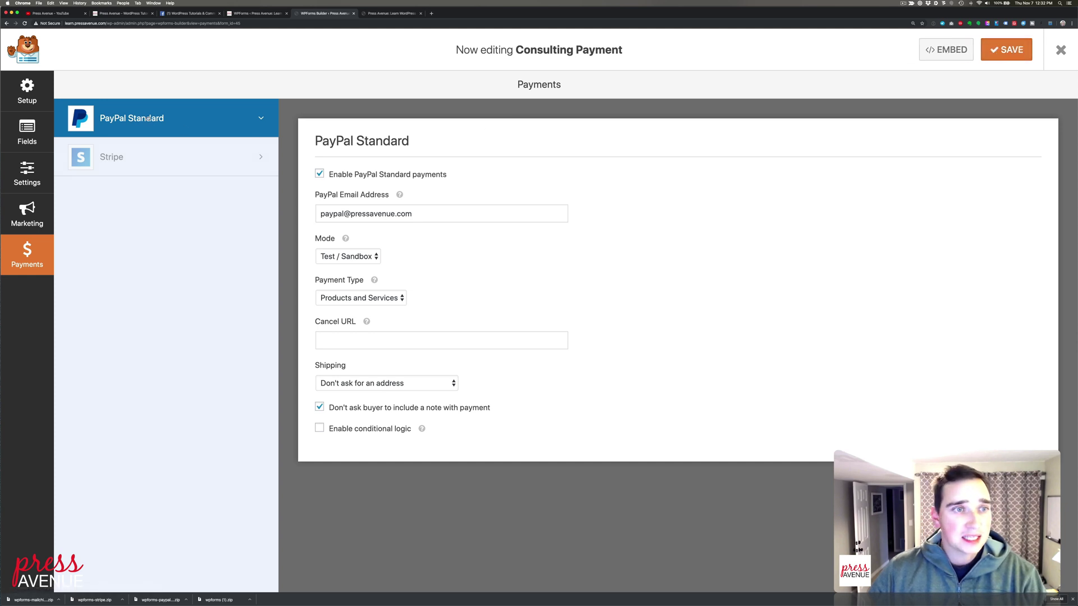
{"action": "left_click", "coordinate": [26, 132]}
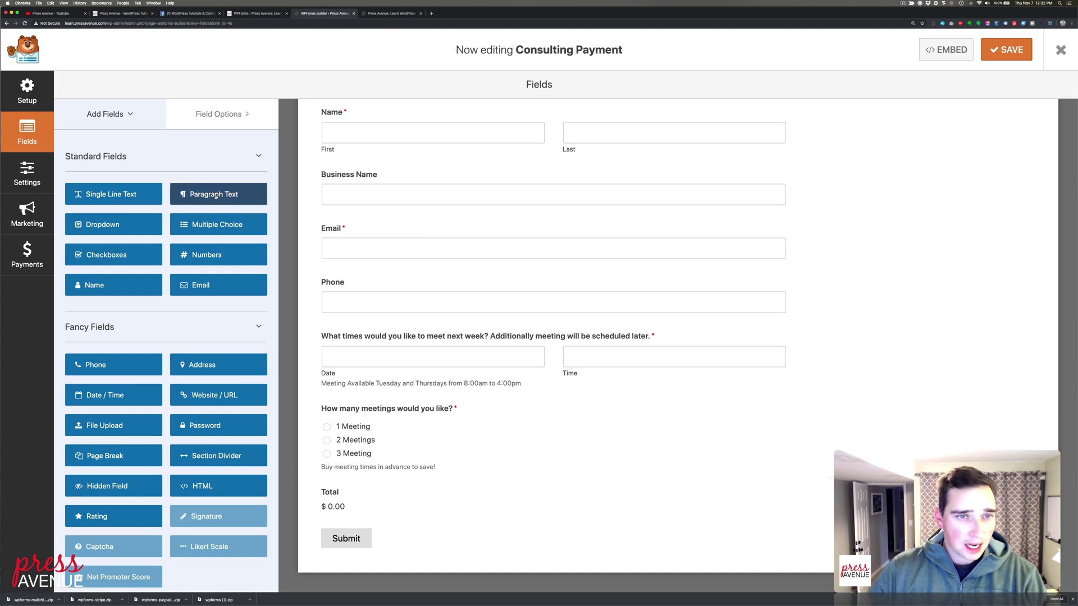
Add a Paragraph Text field labelled 'Questions or Comments?' below the meetings question, save, and close the builder
{"action": "left_click_drag", "start_coordinate": [216, 196], "coordinate": [403, 482]}
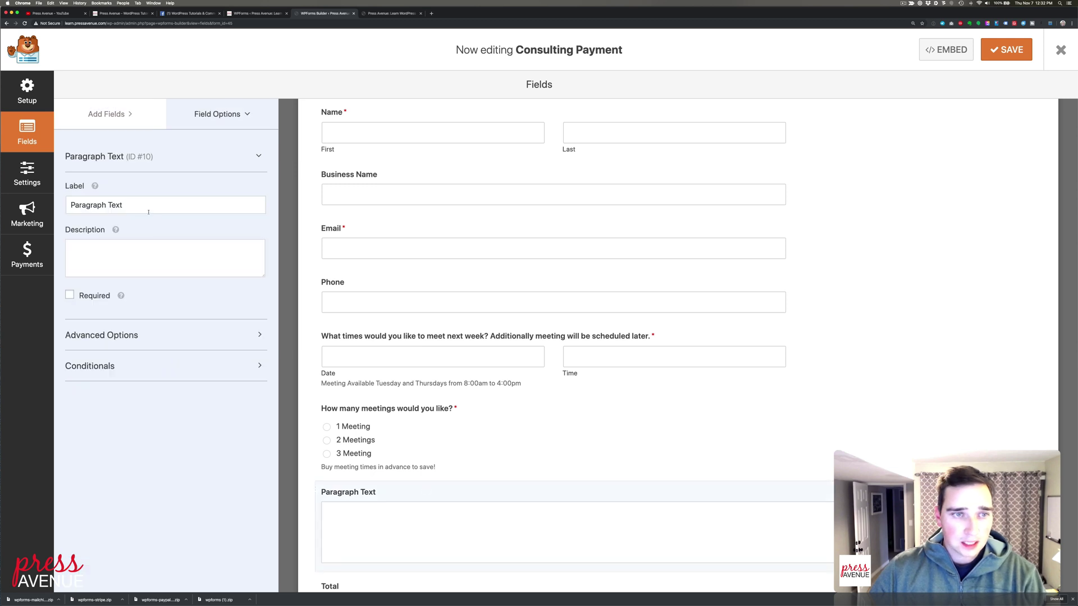
{"action": "left_click_drag", "start_coordinate": [148, 211], "coordinate": [130, 189]}
{"action": "type", "text": "Ad"}
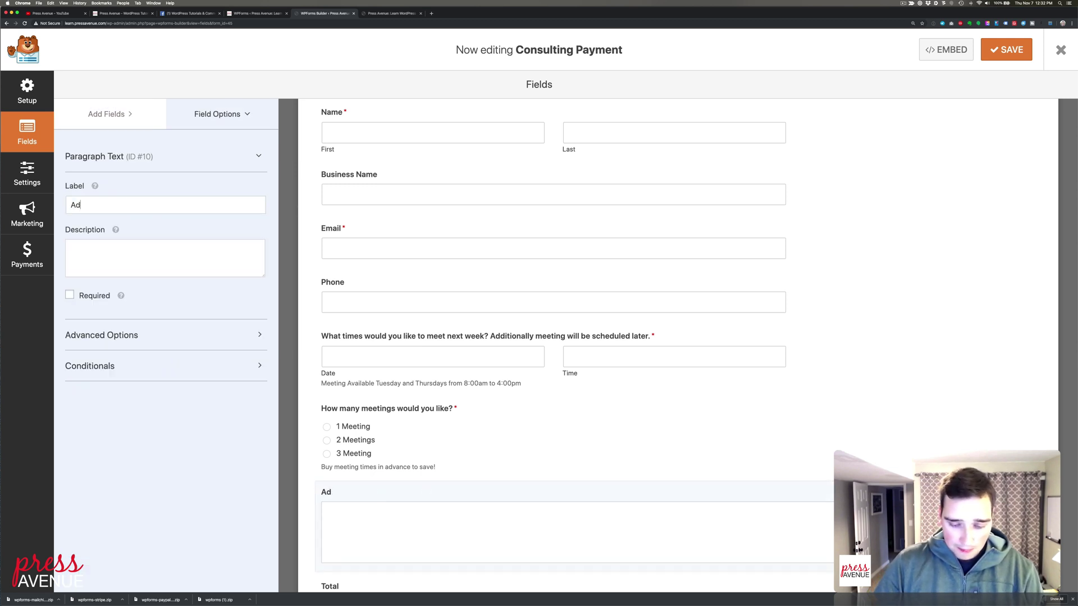
{"action": "type", "text": "ditional Qu"}
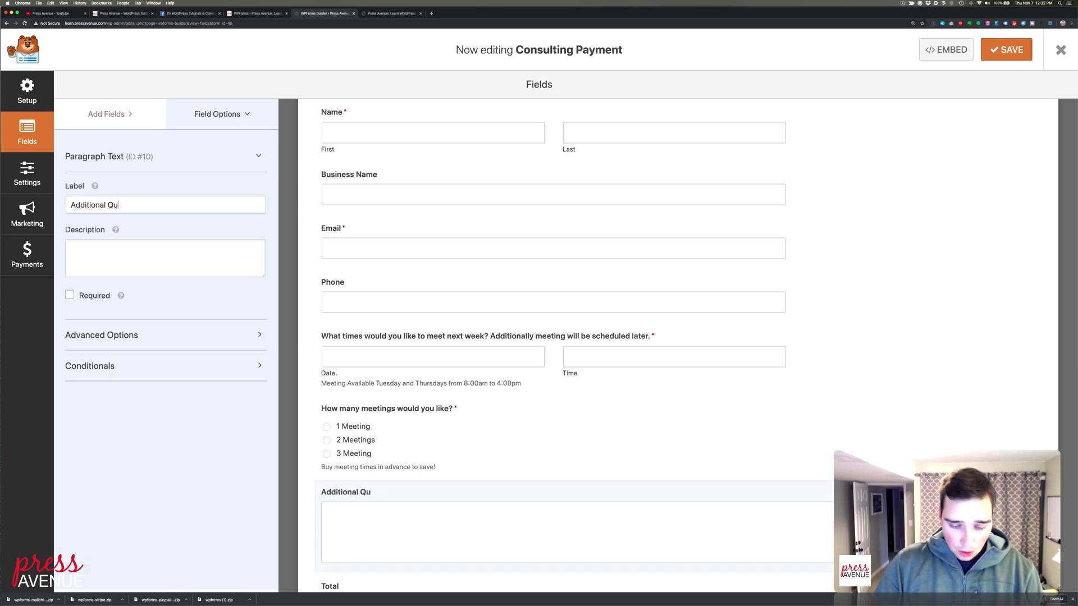
{"action": "type", "text": "estions or Comments?"}
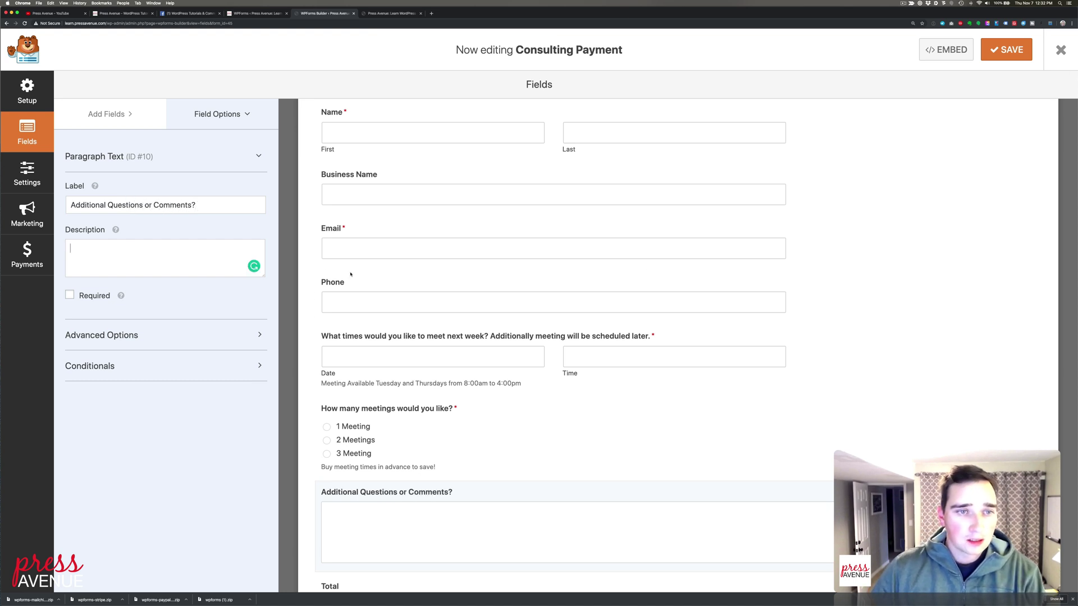
{"action": "scroll", "coordinate": [983, 295], "scroll_direction": "down", "scroll_amount": 3}
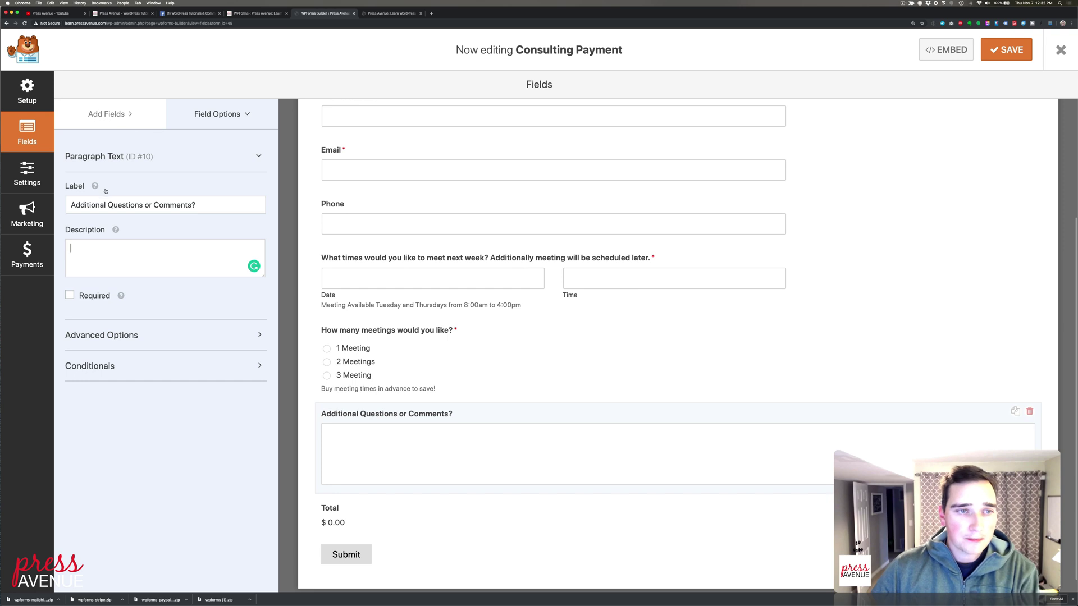
{"action": "double_click", "coordinate": [97, 205]}
{"action": "key", "text": "BackSpace"}
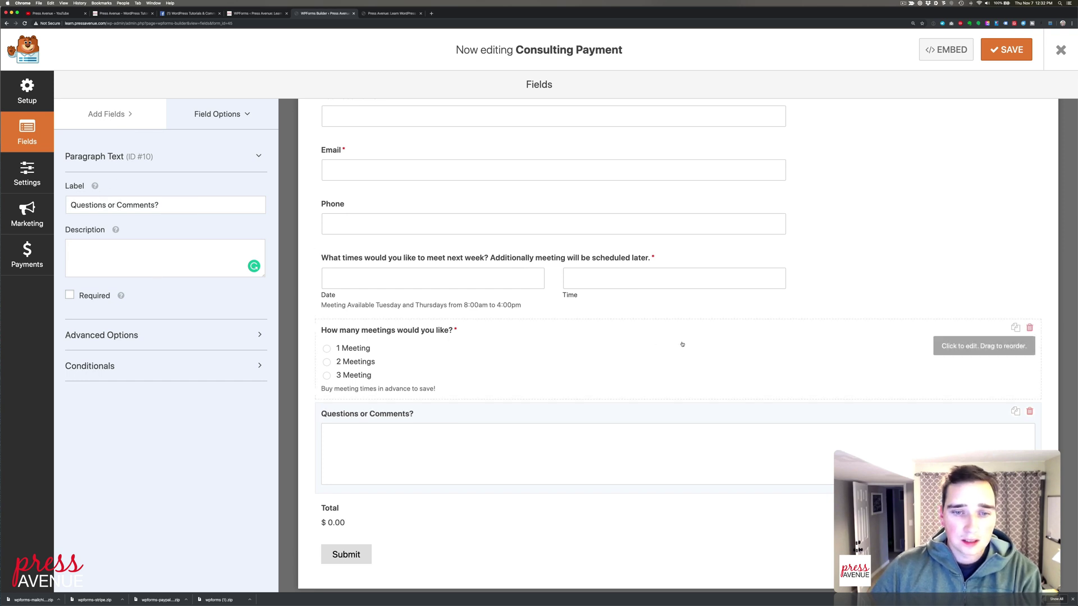
{"action": "scroll", "coordinate": [681, 344], "scroll_direction": "down", "scroll_amount": 1}
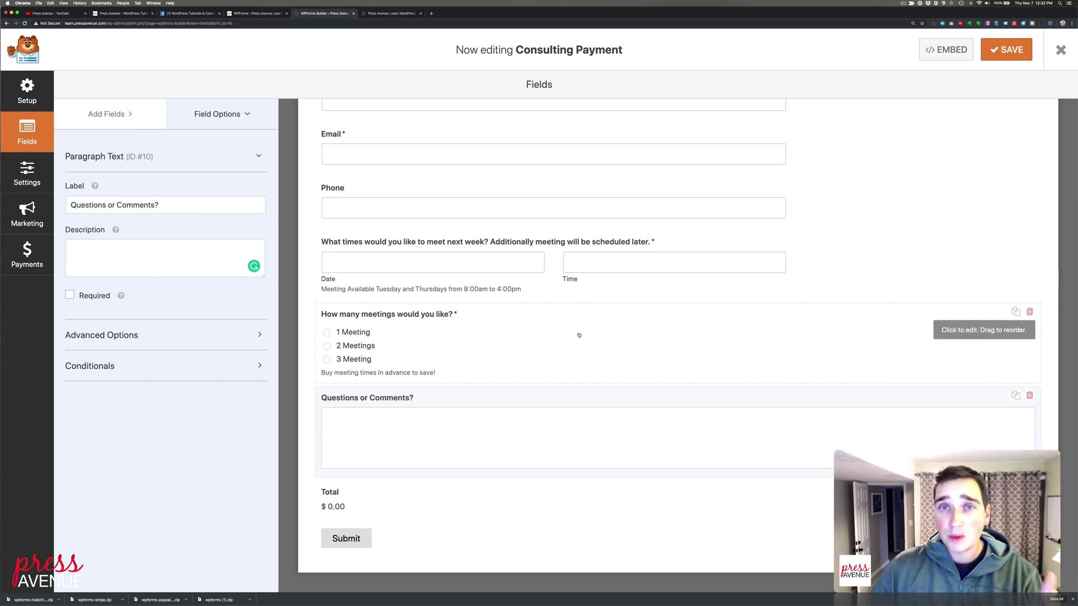
{"action": "scroll", "coordinate": [584, 282], "scroll_direction": "up", "scroll_amount": 6}
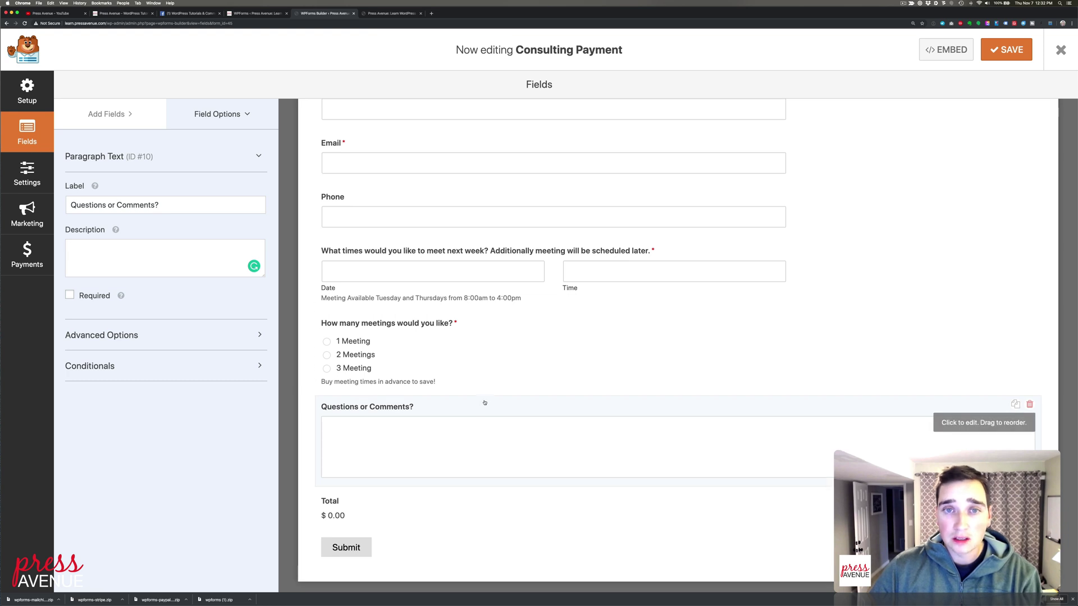
{"action": "left_click", "coordinate": [1010, 50]}
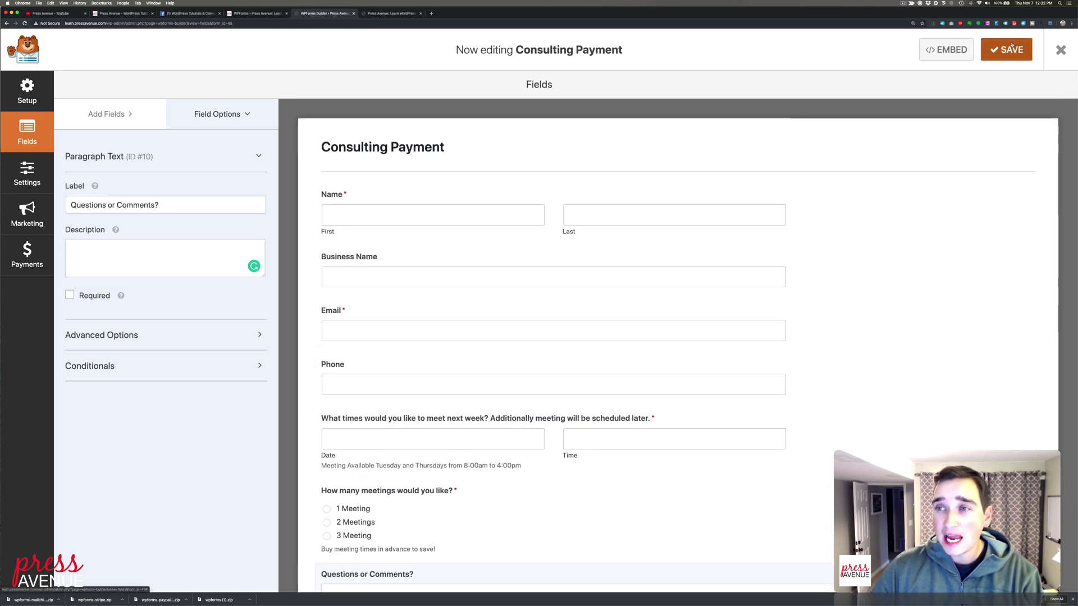
{"action": "left_click", "coordinate": [1058, 51]}
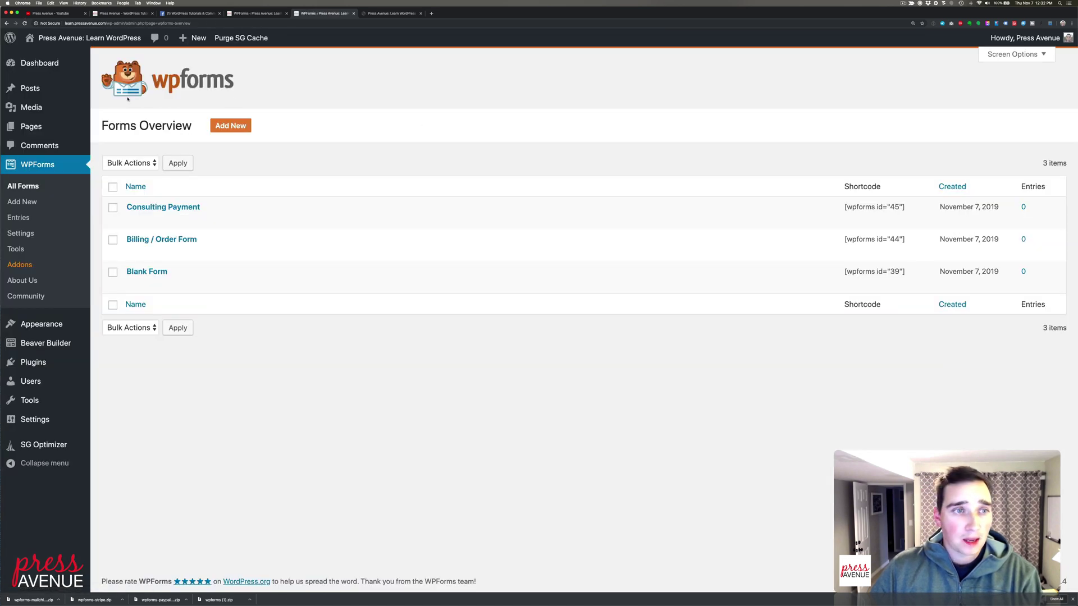
Create a new page in the block editor titled 'Meeting Setup'
{"action": "left_click", "coordinate": [31, 126]}
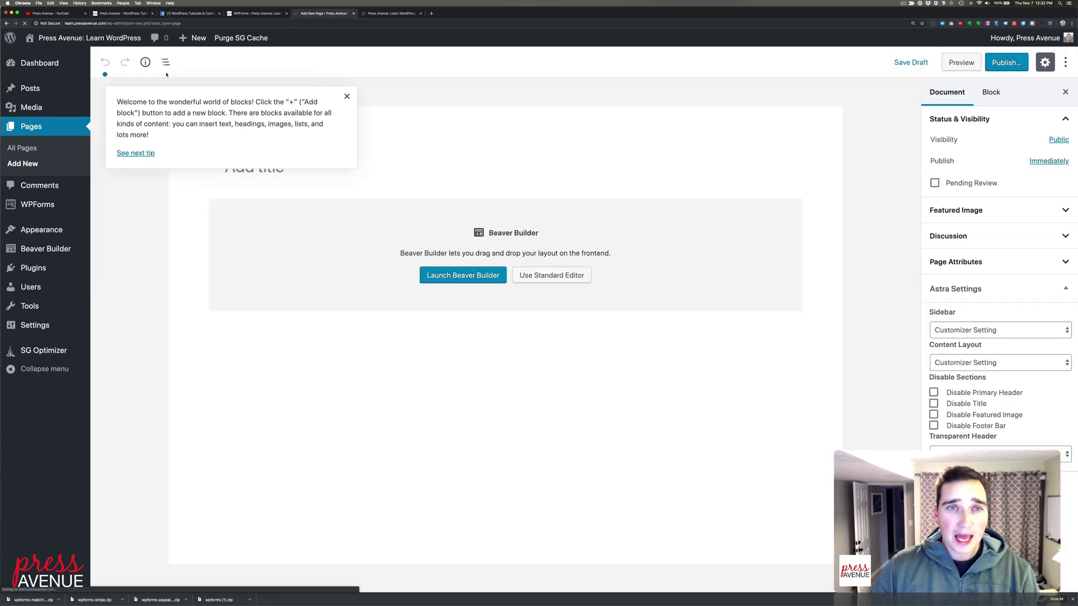
{"action": "left_click", "coordinate": [369, 112]}
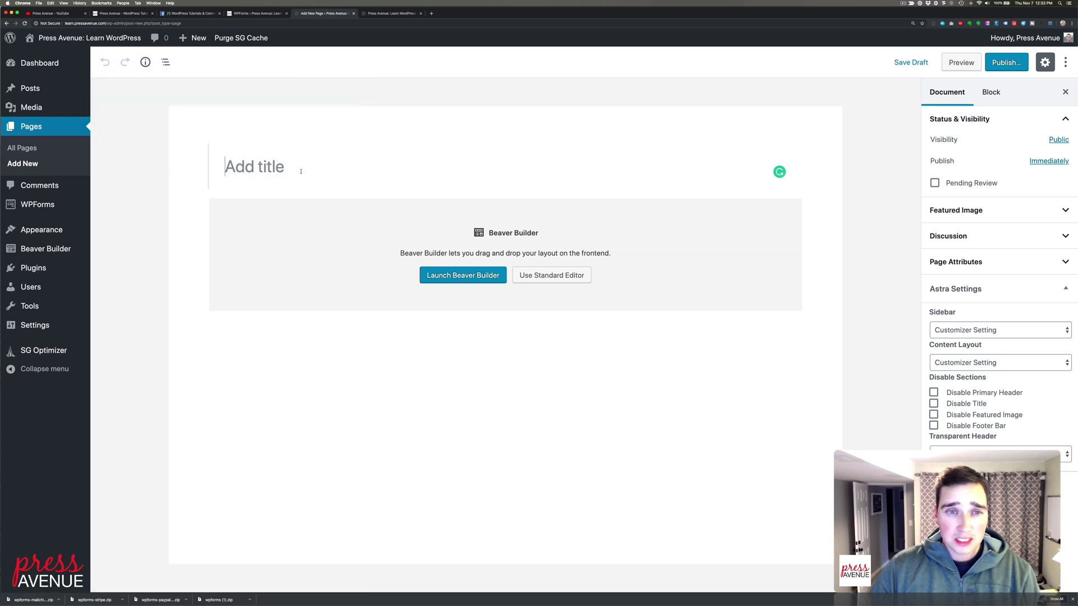
{"action": "left_click", "coordinate": [547, 275]}
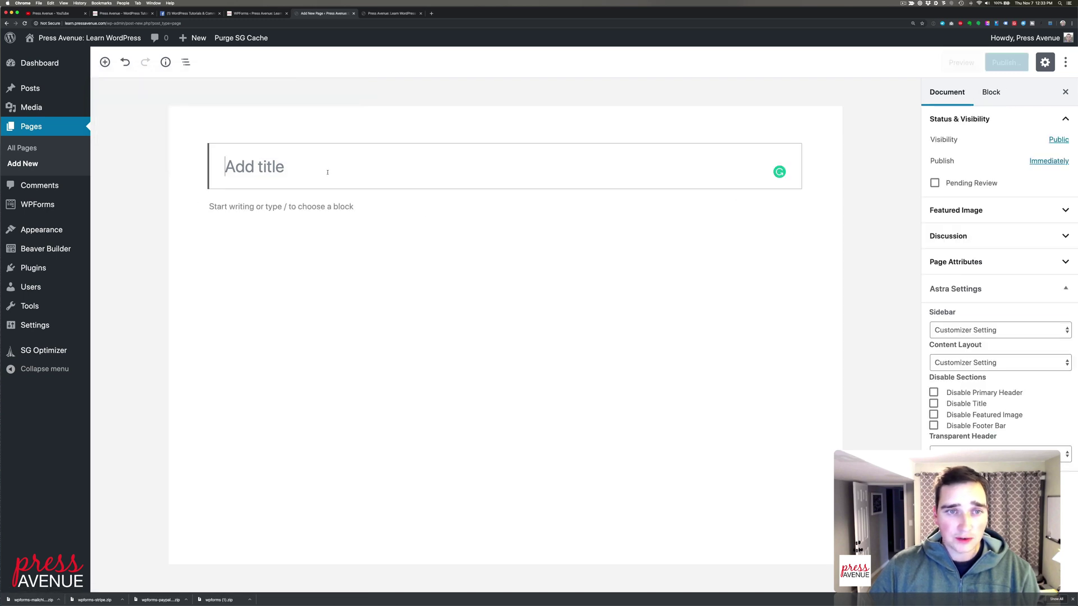
{"action": "type", "text": "Mee"}
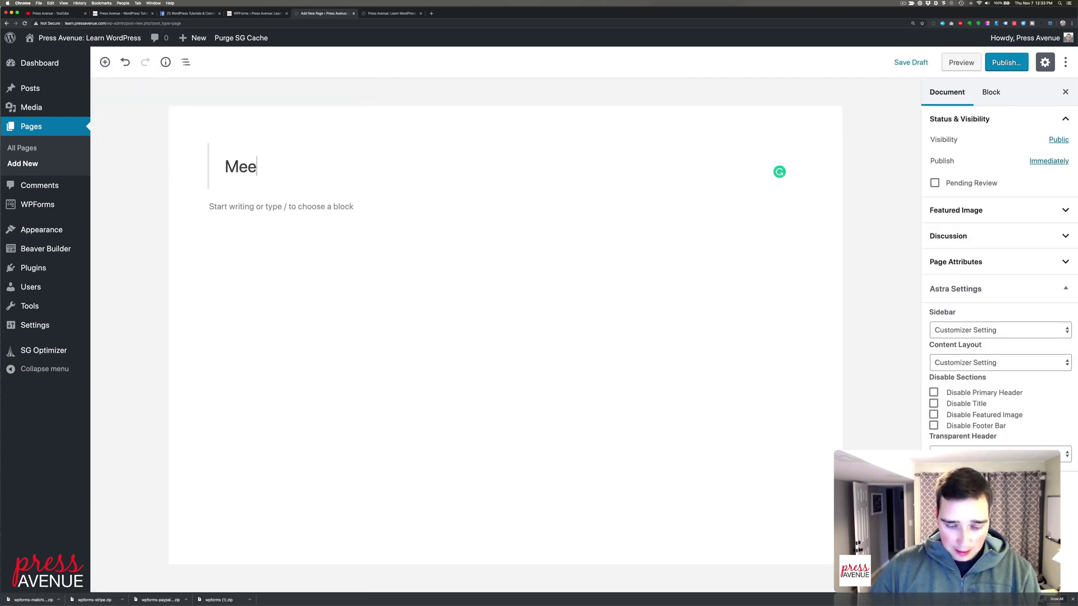
{"action": "type", "text": "ting "}
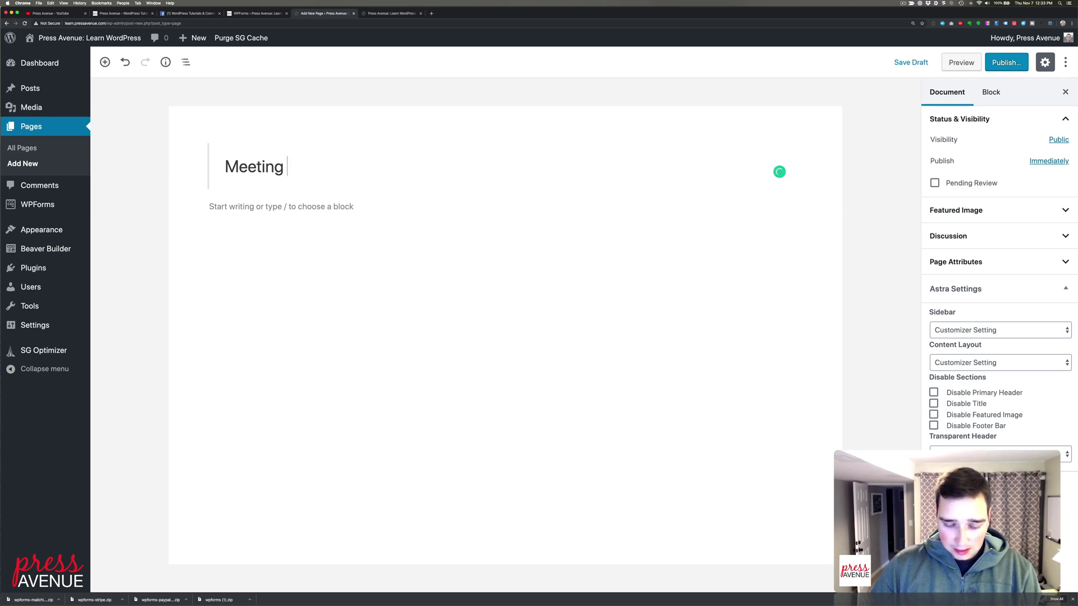
{"action": "type", "text": "Se"}
{"action": "key", "text": "BackSpace"}
{"action": "key", "text": "BackSpace"}
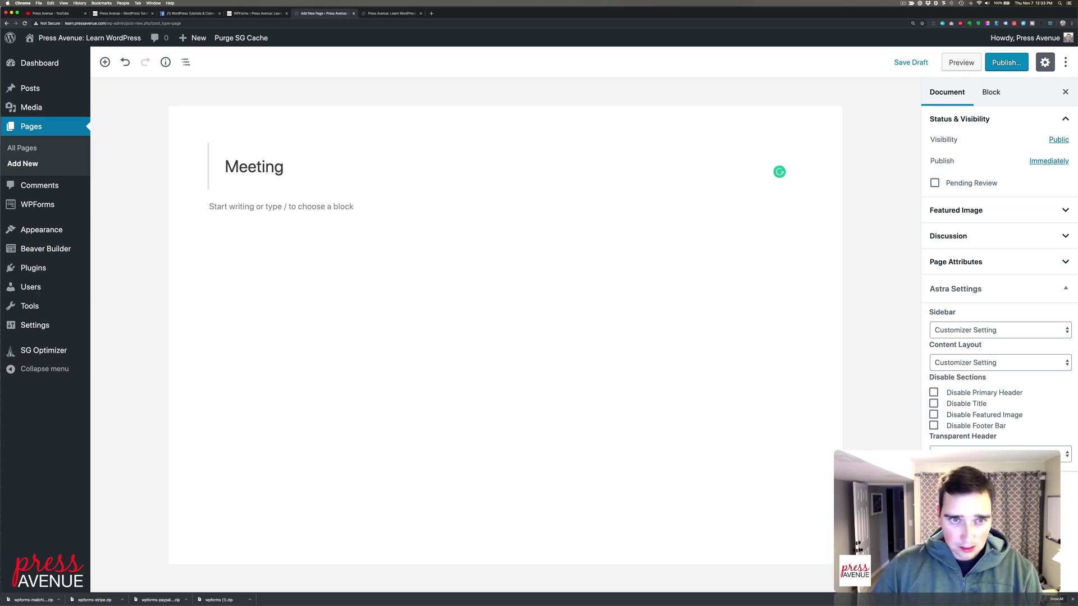
{"action": "key", "text": "BackSpace"}
{"action": "key", "text": "BackSpace"}
{"action": "key", "text": "BackSpace"}
{"action": "key", "text": "BackSpace"}
{"action": "key", "text": "BackSpace"}
{"action": "key", "text": "BackSpace"}
{"action": "key", "text": "BackSpace"}
{"action": "key", "text": "BackSpace"}
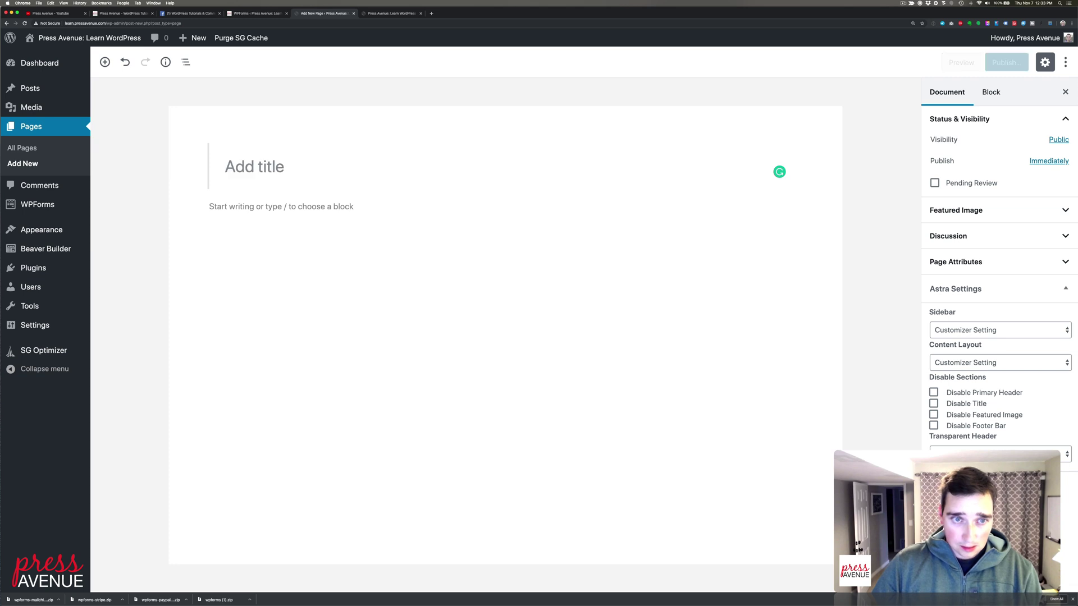
{"action": "type", "text": "Meeting Setup"}
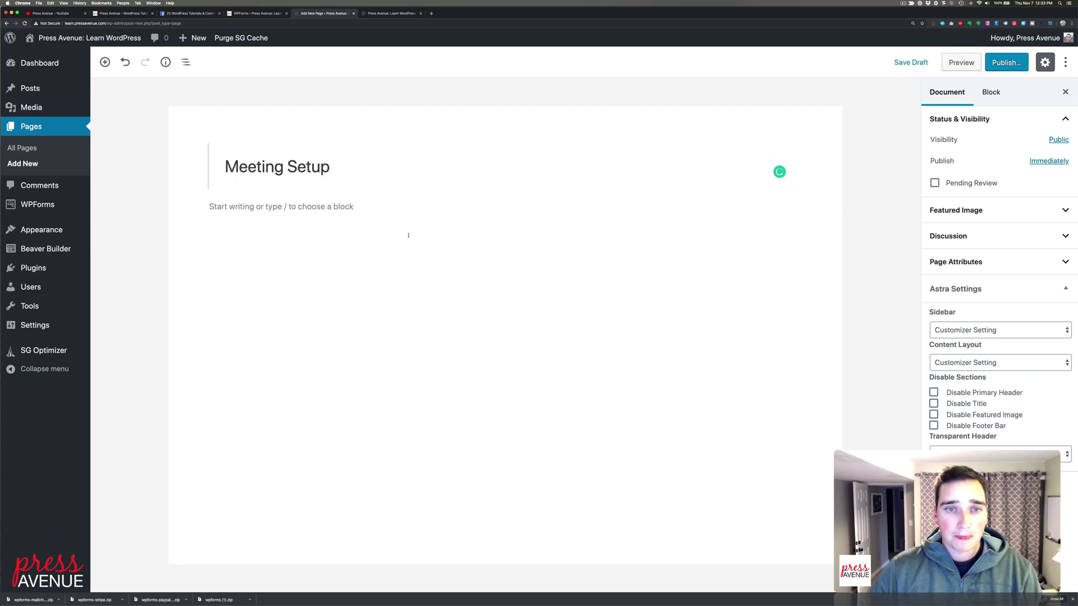
Insert a WPForms block embedding the Consulting Payment form
{"action": "left_click", "coordinate": [389, 206]}
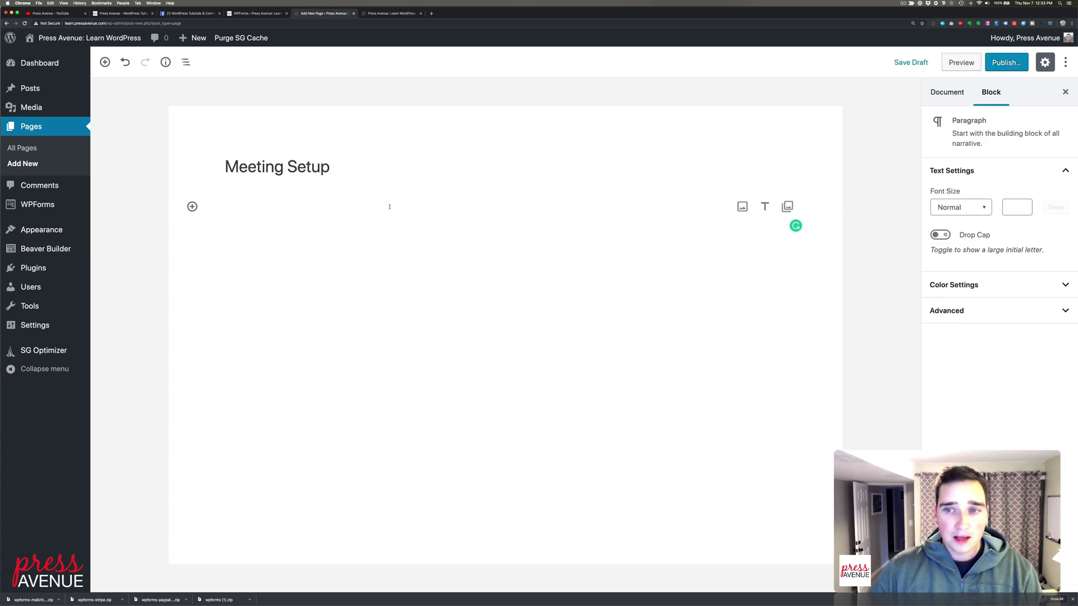
{"action": "left_click", "coordinate": [192, 206]}
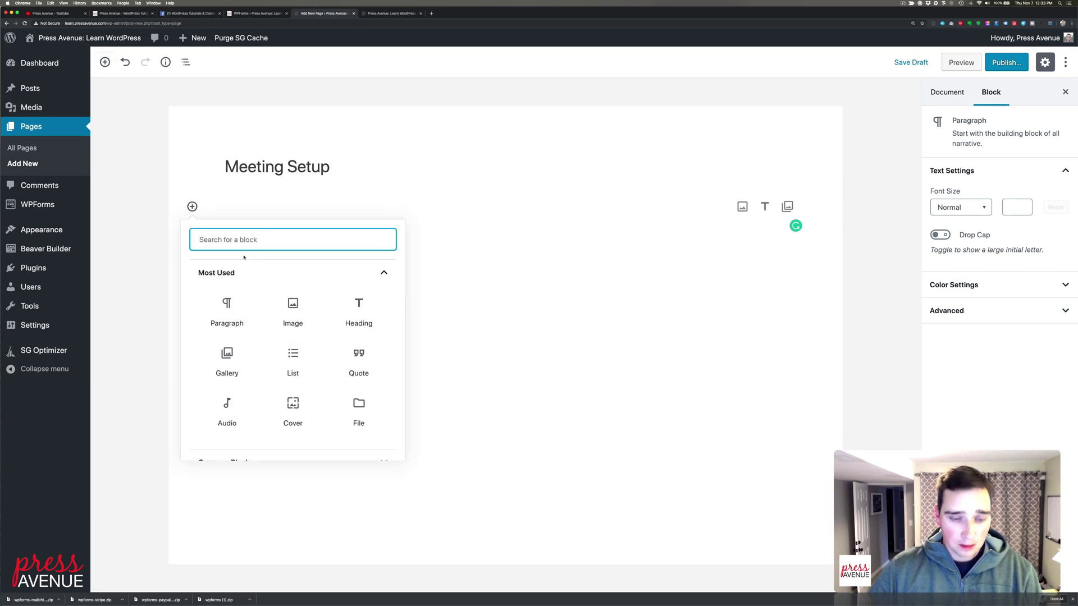
{"action": "type", "text": "wpf"}
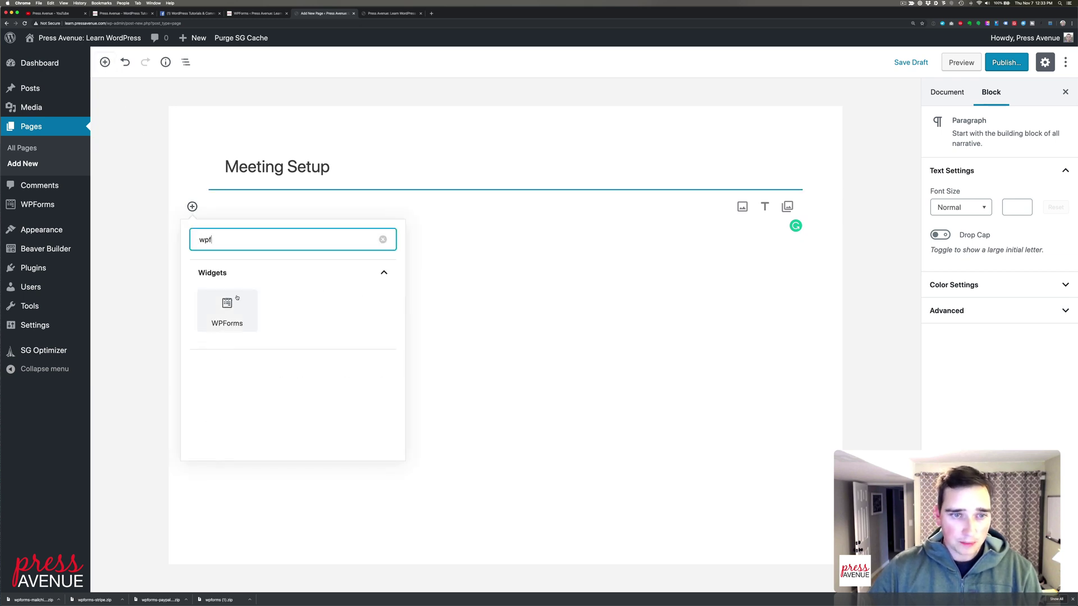
{"action": "left_click", "coordinate": [227, 311]}
{"action": "left_click", "coordinate": [432, 303]}
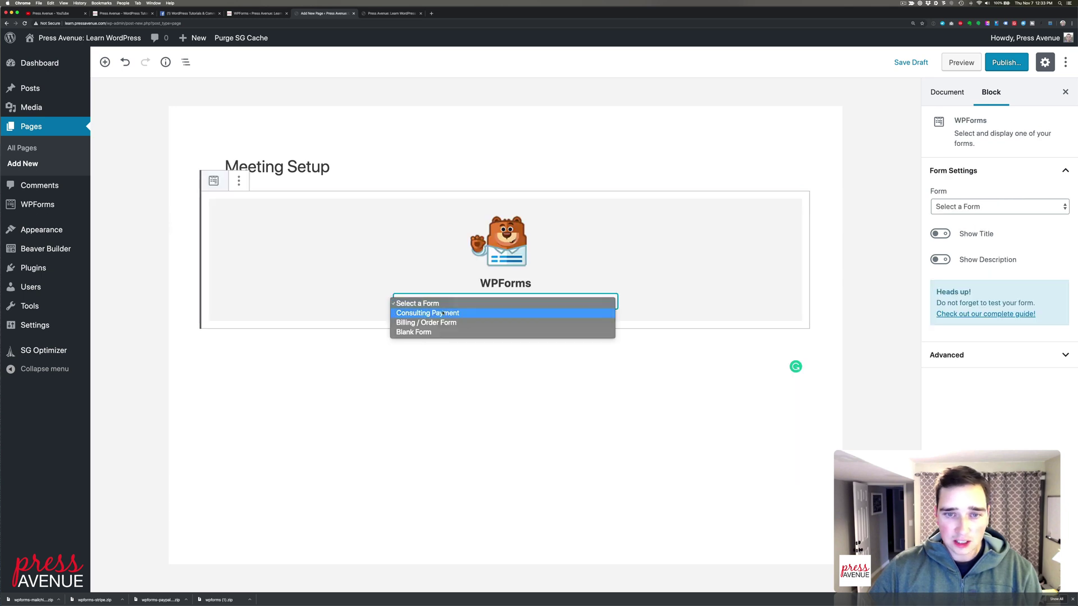
{"action": "left_click", "coordinate": [443, 313]}
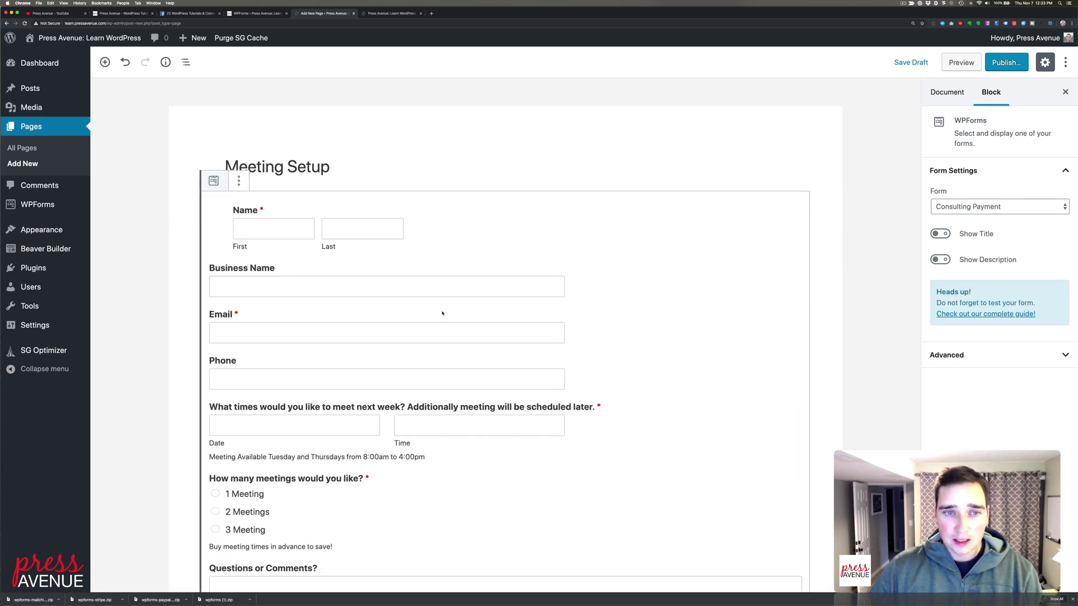
Publish the Meeting Setup page and view it live
{"action": "left_click", "coordinate": [1006, 62]}
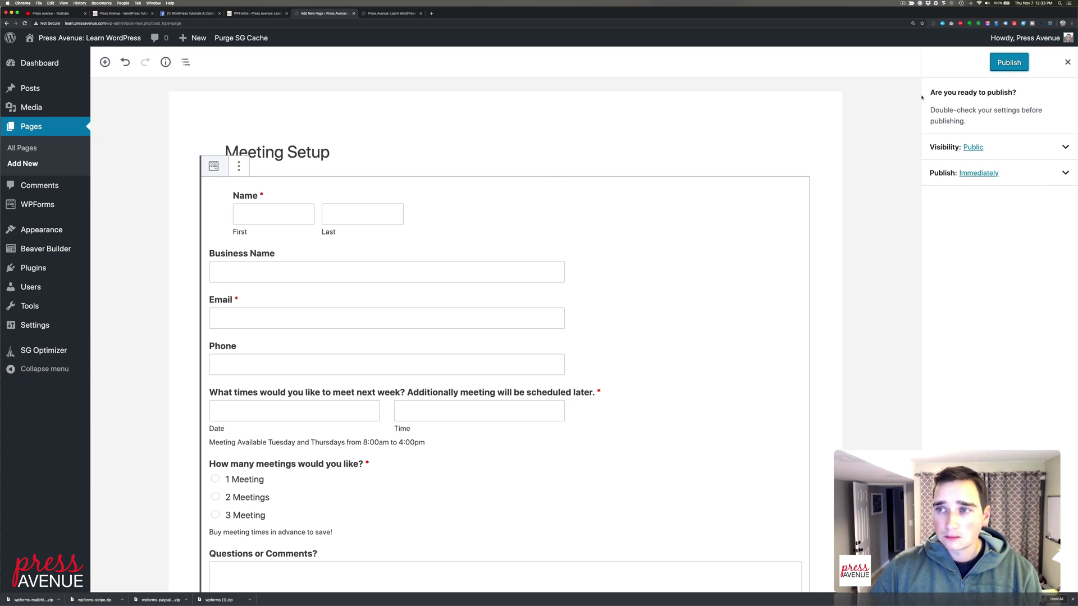
{"action": "left_click", "coordinate": [1008, 63]}
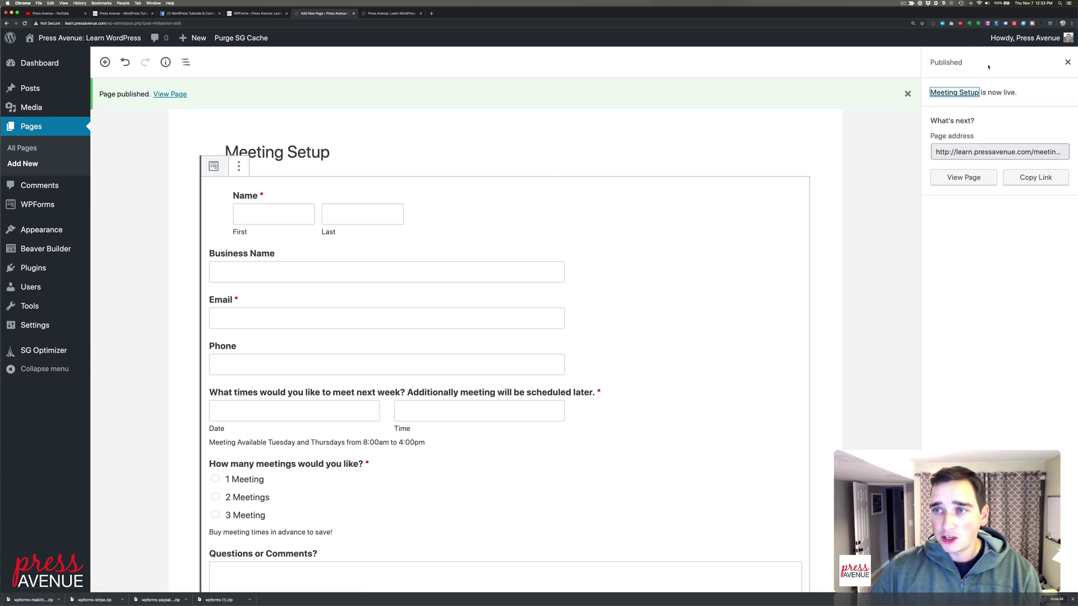
{"action": "left_click", "coordinate": [963, 177]}
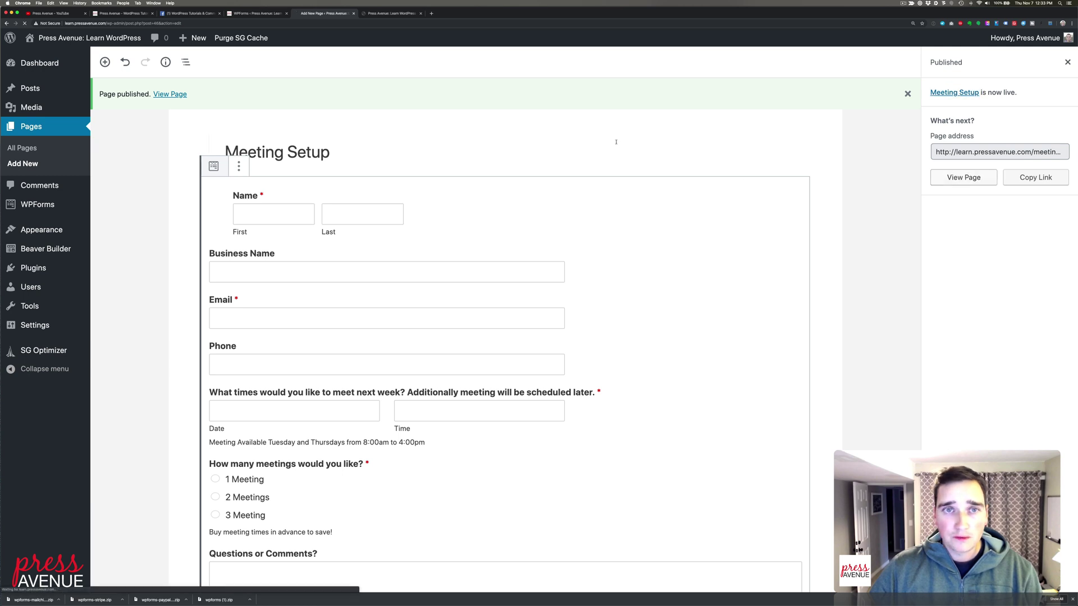
Try the 1, 2 and 3 Meeting choices to watch the total change
{"action": "scroll", "coordinate": [617, 144], "scroll_direction": "down", "scroll_amount": 5}
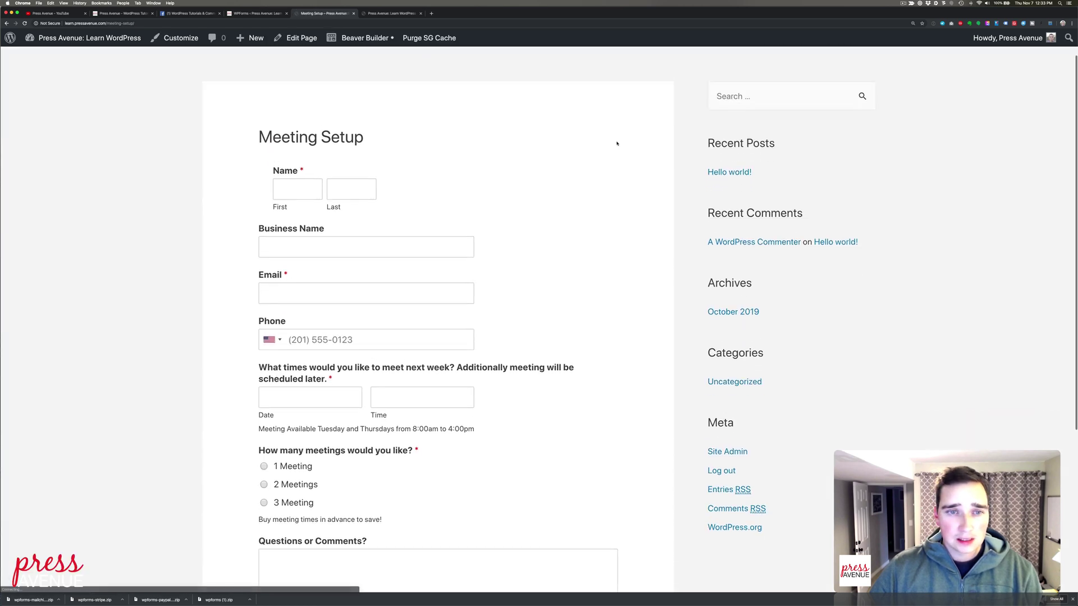
{"action": "scroll", "coordinate": [616, 143], "scroll_direction": "down", "scroll_amount": 2}
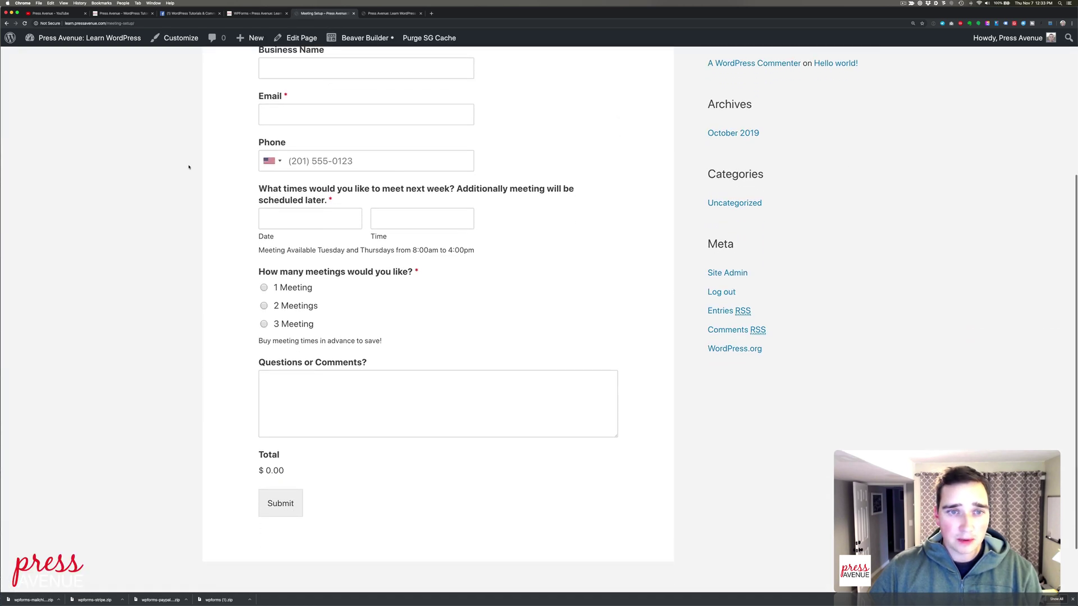
{"action": "scroll", "coordinate": [314, 241], "scroll_direction": "down", "scroll_amount": 2}
{"action": "left_click", "coordinate": [306, 240]}
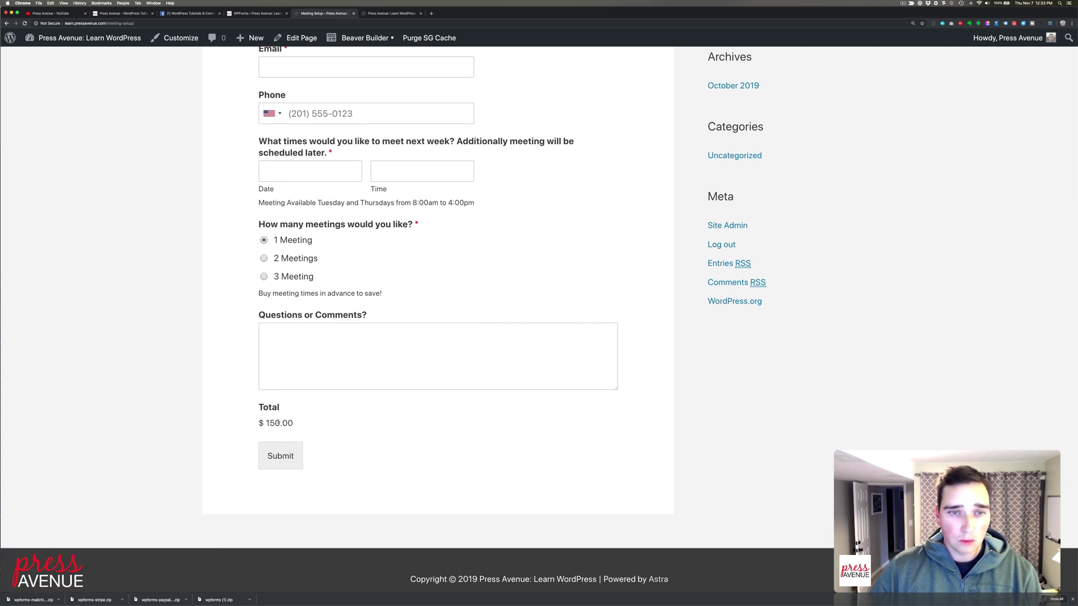
{"action": "left_click", "coordinate": [263, 259]}
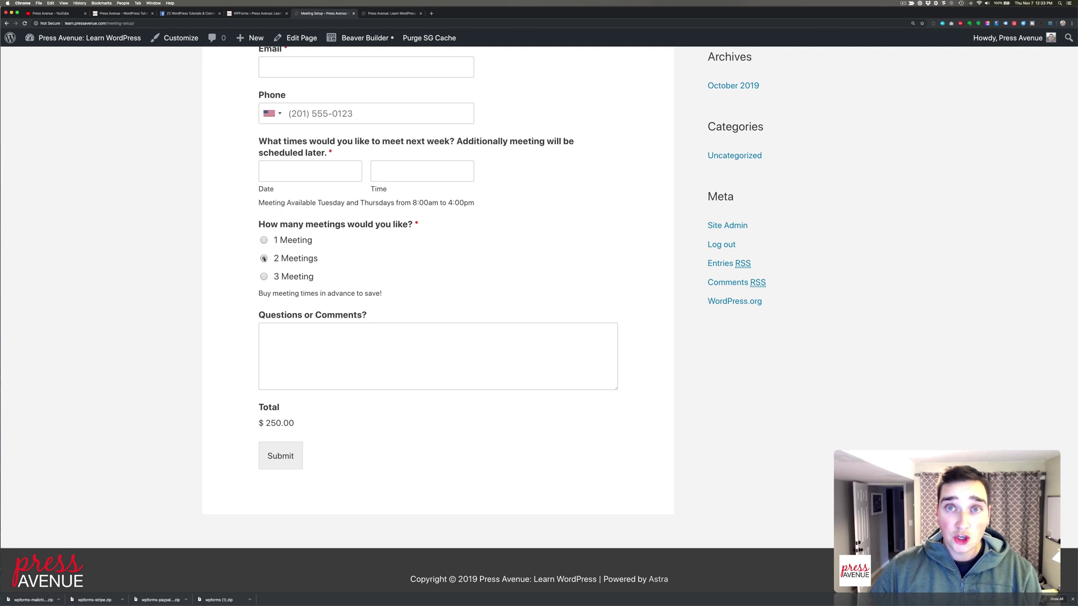
{"action": "left_click", "coordinate": [263, 276]}
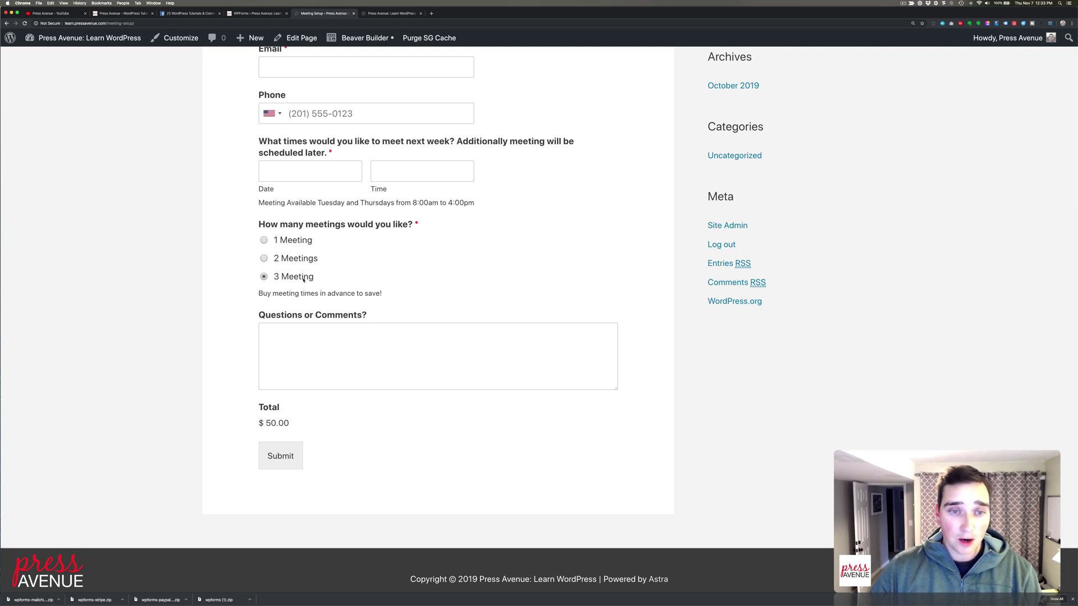
Enter the comment 'Comment here', choose 3 Meeting for $50.00, and submit to PayPal
{"action": "left_click", "coordinate": [317, 356]}
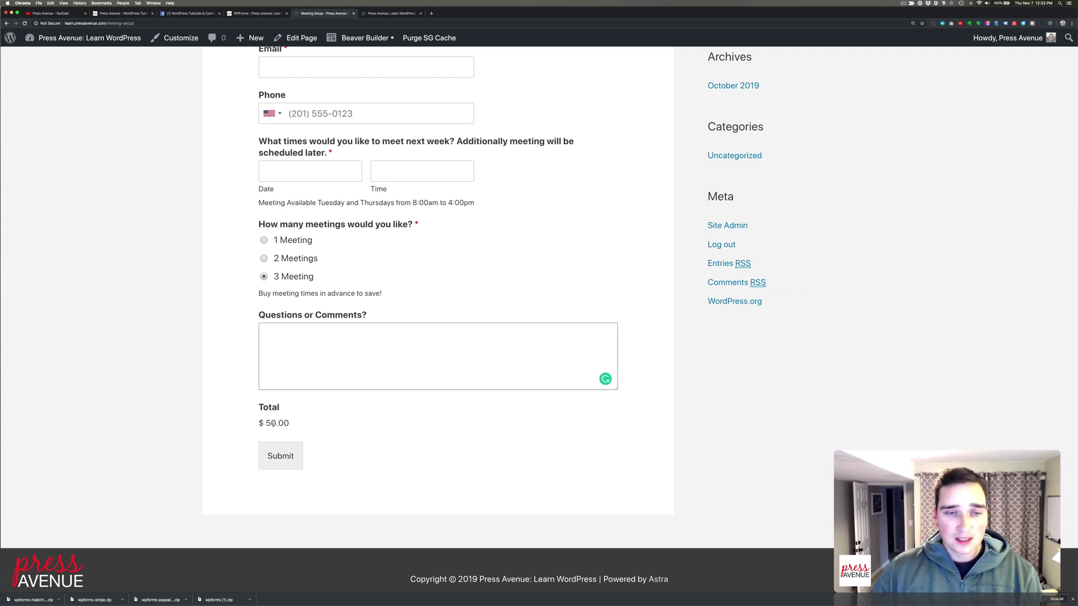
{"action": "left_click", "coordinate": [264, 259]}
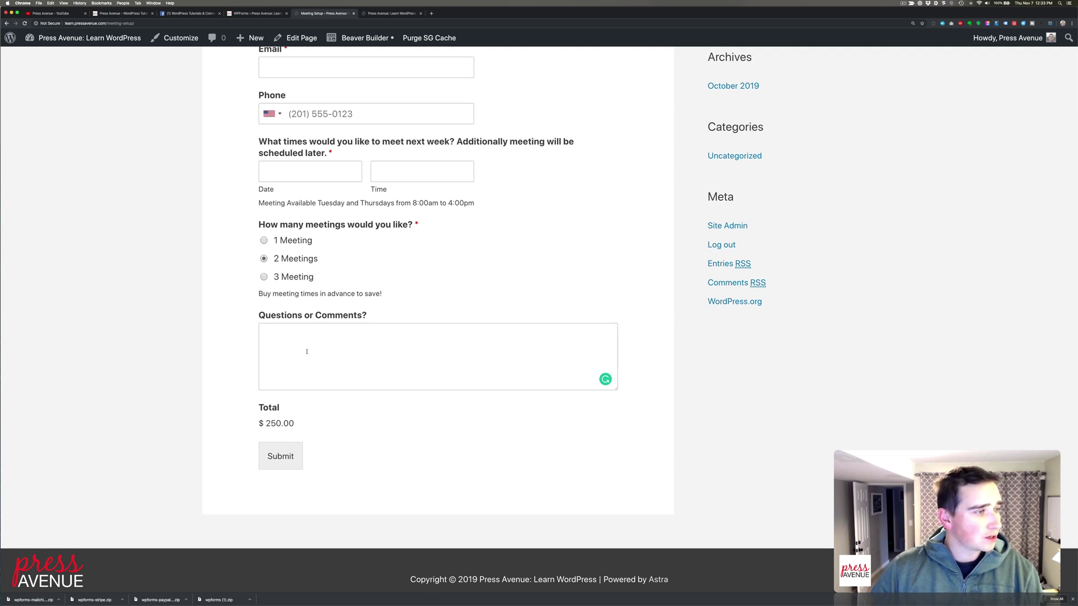
{"action": "left_click", "coordinate": [264, 276]}
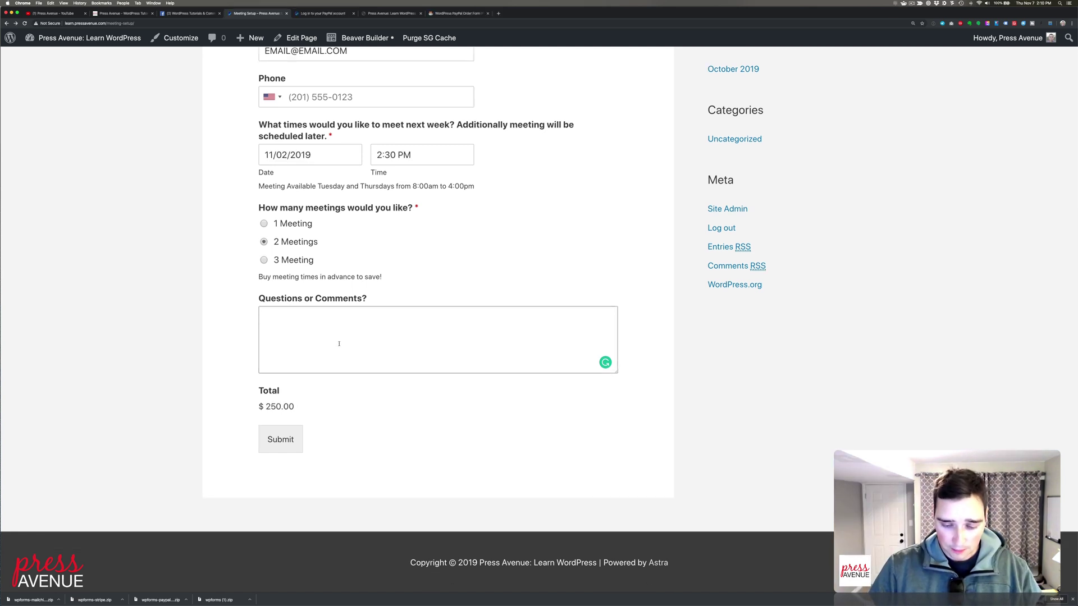
{"action": "type", "text": "Comment here"}
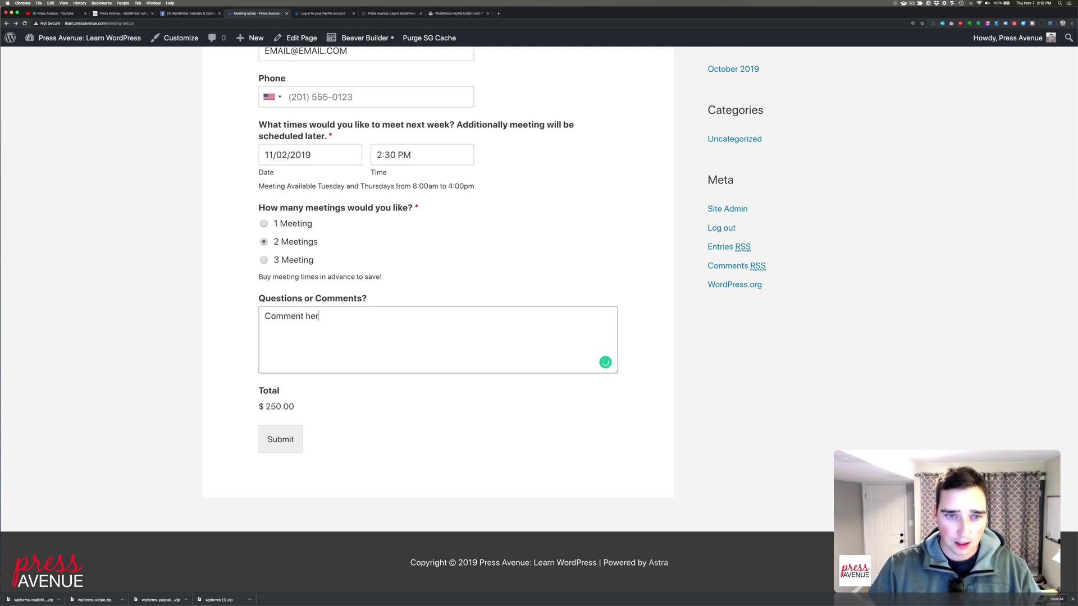
{"action": "left_click", "coordinate": [264, 260]}
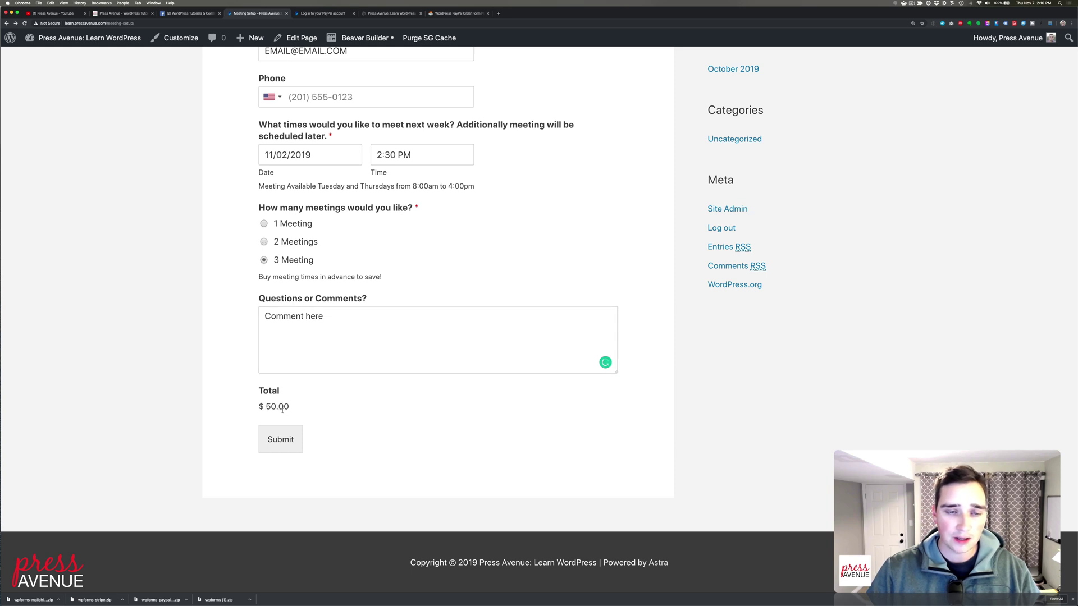
{"action": "left_click", "coordinate": [280, 440]}
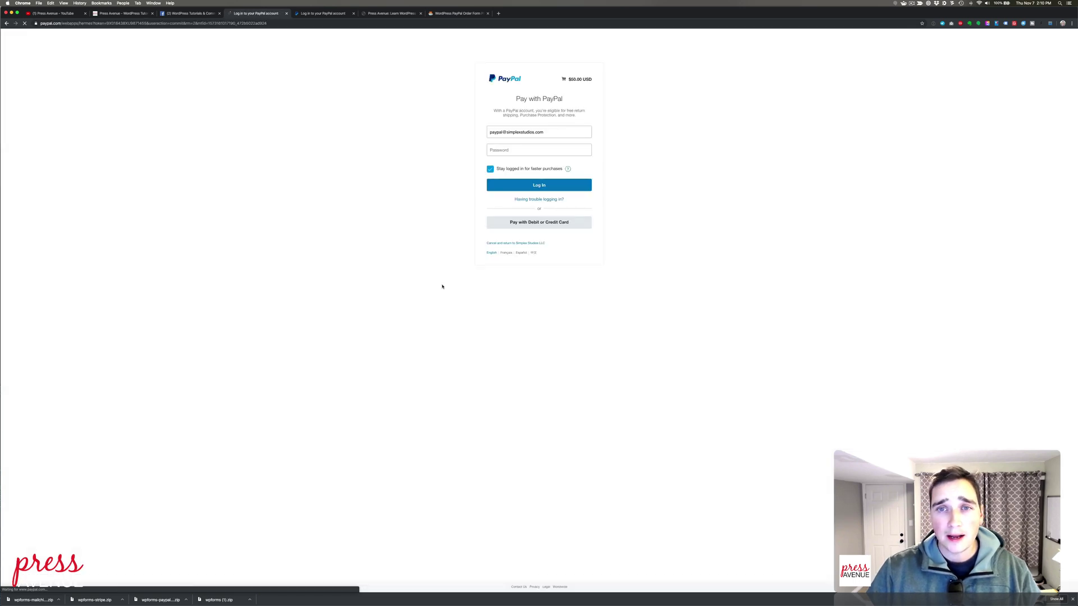
Verify PayPal charges $50.00 USD, open the debit/credit card checkout, then go back to the form
{"action": "key", "text": "super+equal"}
{"action": "key", "text": "super+equal"}
{"action": "key", "text": "super+equal"}
{"action": "key", "text": "super+equal"}
{"action": "key", "text": "super+equal"}
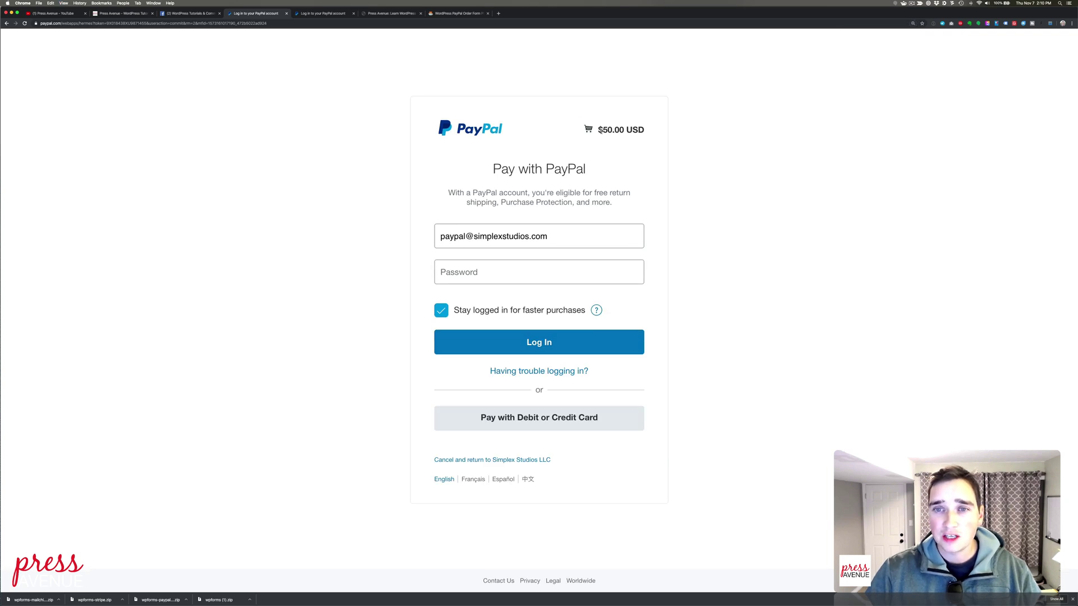
{"action": "left_click_drag", "start_coordinate": [601, 130], "coordinate": [644, 130]}
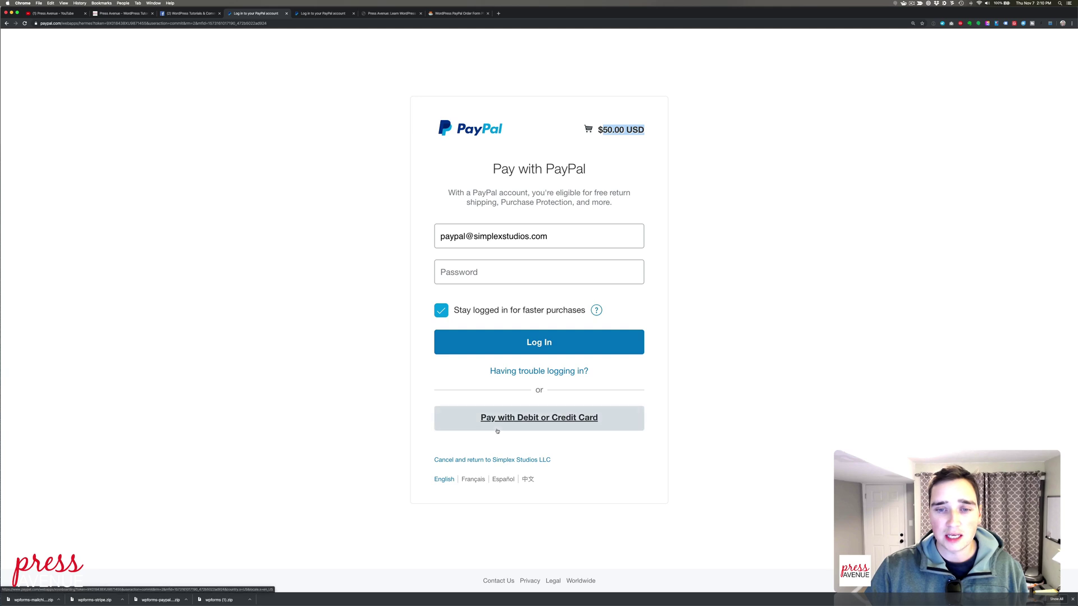
{"action": "left_click", "coordinate": [497, 431]}
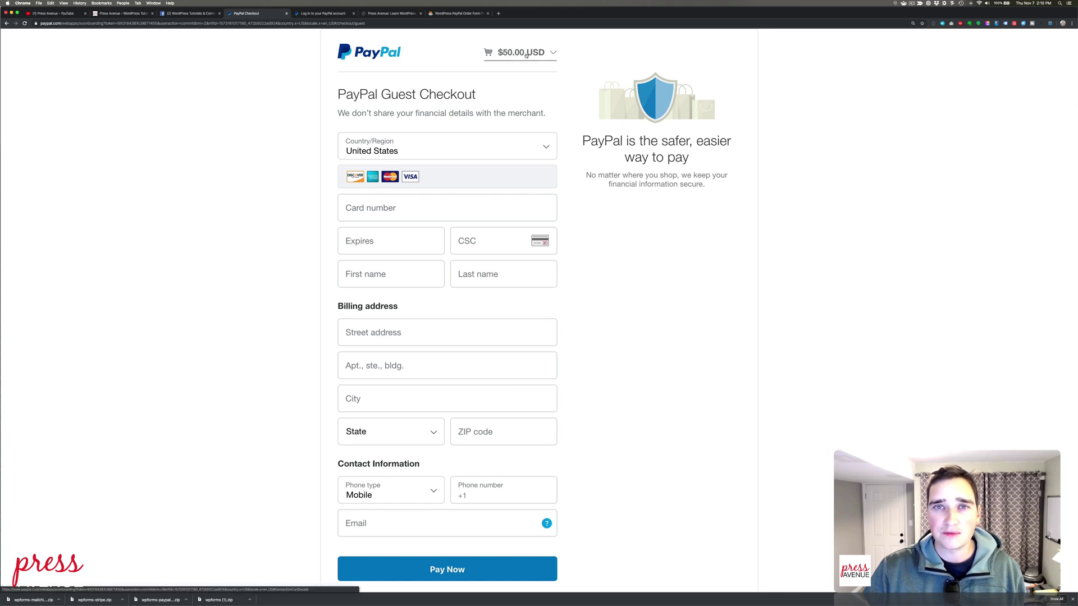
{"action": "scroll", "coordinate": [426, 526], "scroll_direction": "down", "scroll_amount": 2}
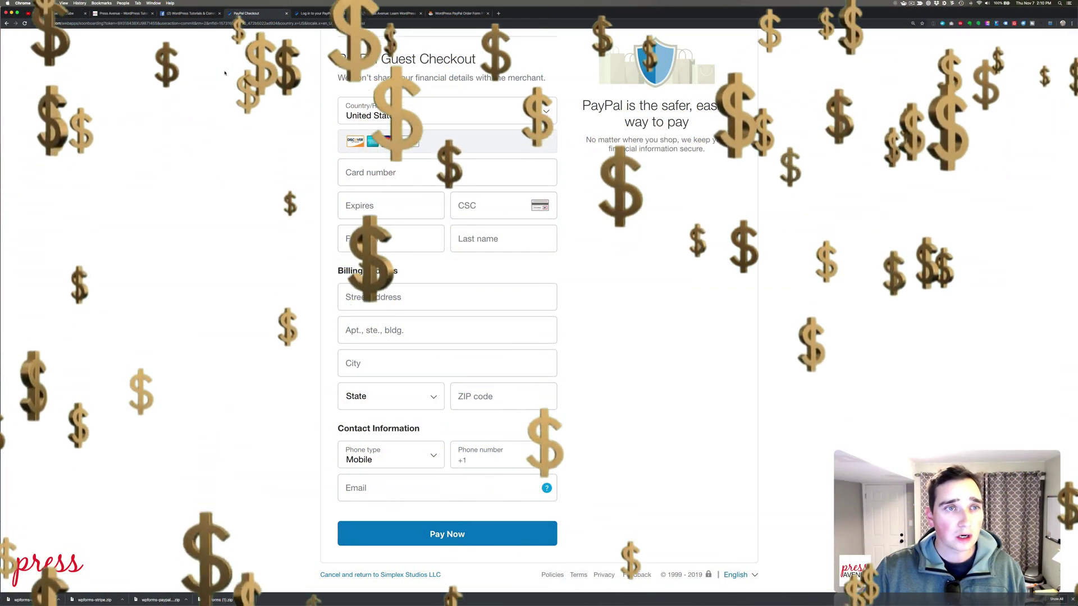
{"action": "left_click", "coordinate": [7, 24]}
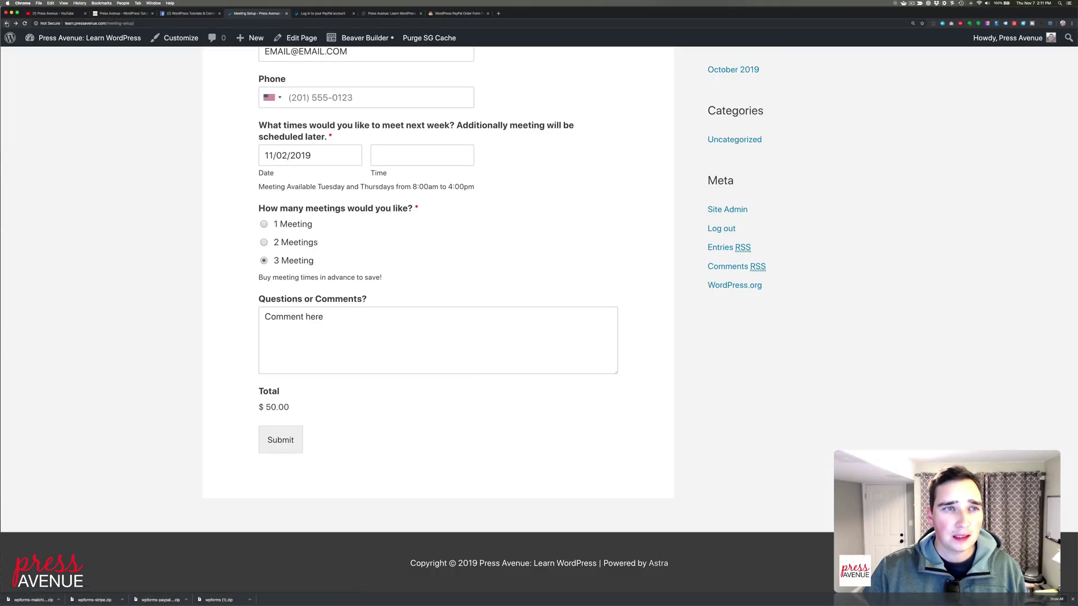
In WPForms Settings > Payments, review the currencies and keep U.S. Dollar, then switch to the Facebook group tab
{"action": "left_click", "coordinate": [6, 24]}
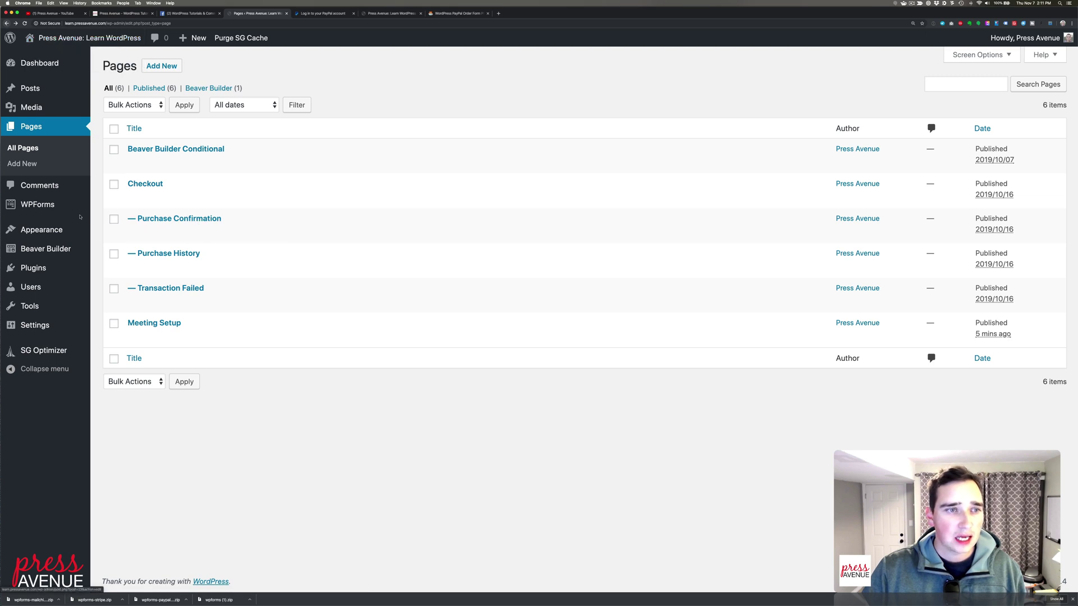
{"action": "mouse_move", "coordinate": [52, 207]}
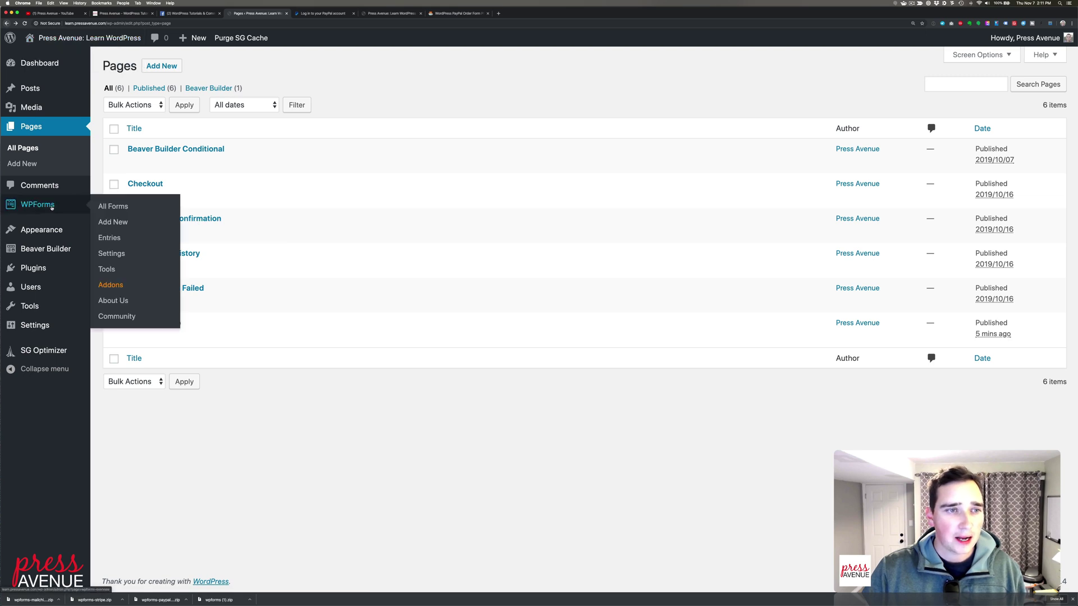
{"action": "left_click", "coordinate": [128, 253]}
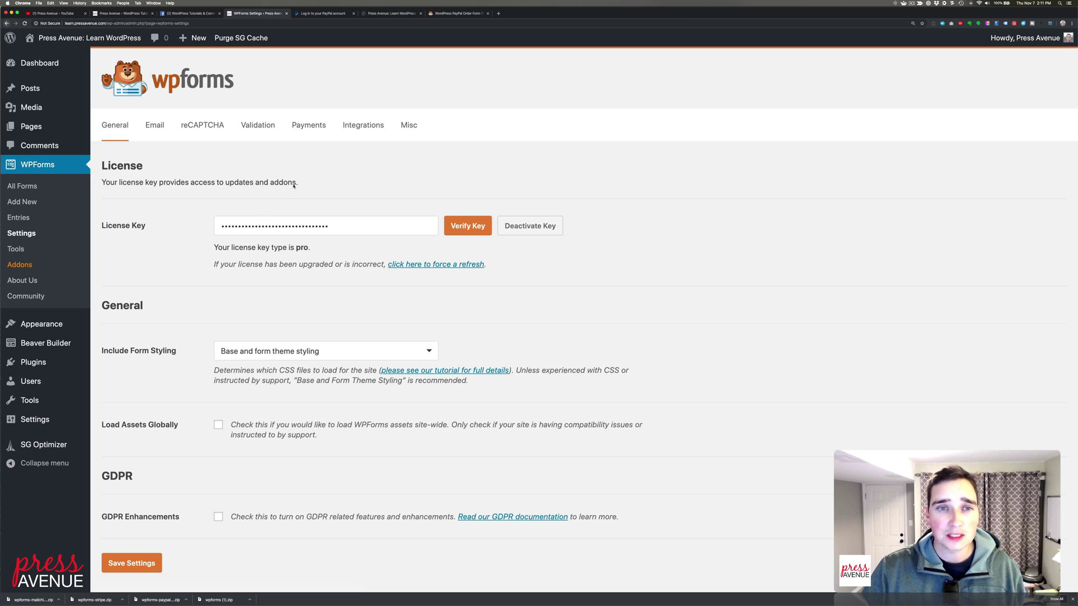
{"action": "left_click", "coordinate": [309, 126]}
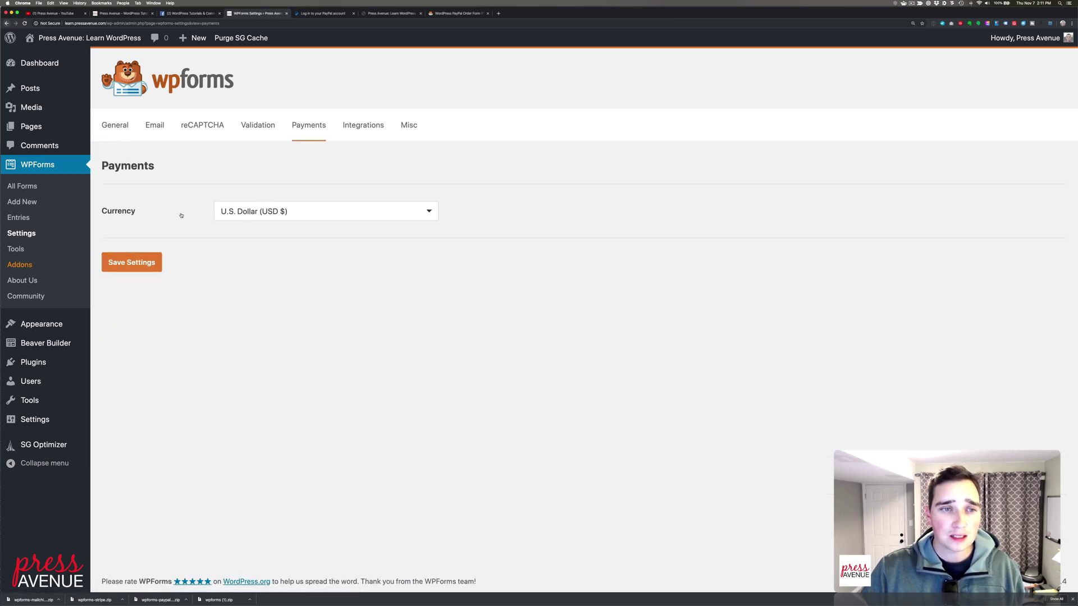
{"action": "left_click", "coordinate": [255, 211]}
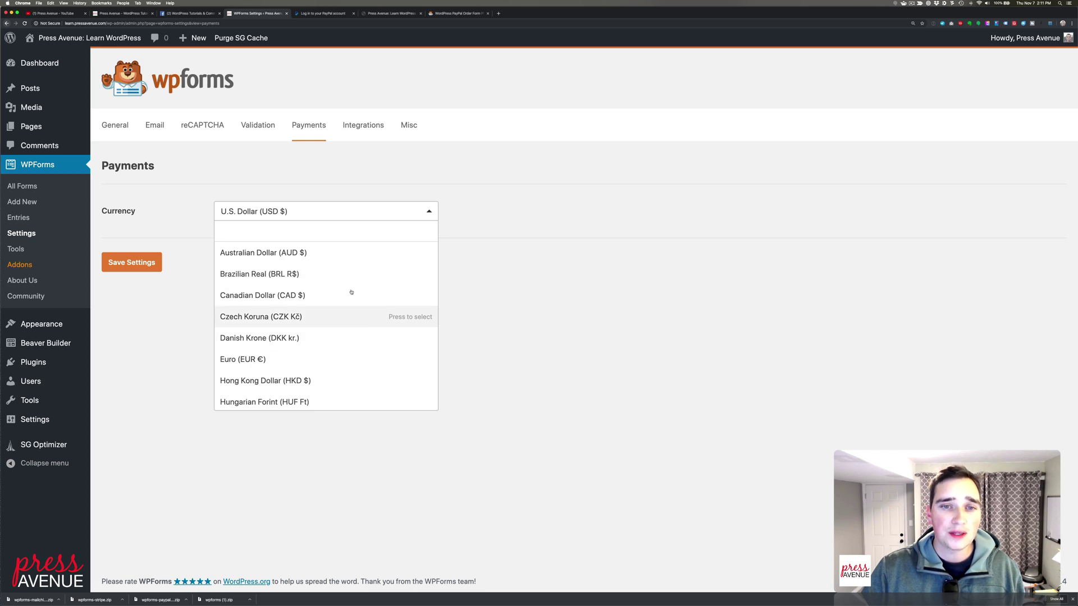
{"action": "scroll", "coordinate": [374, 358], "scroll_direction": "down", "scroll_amount": 10}
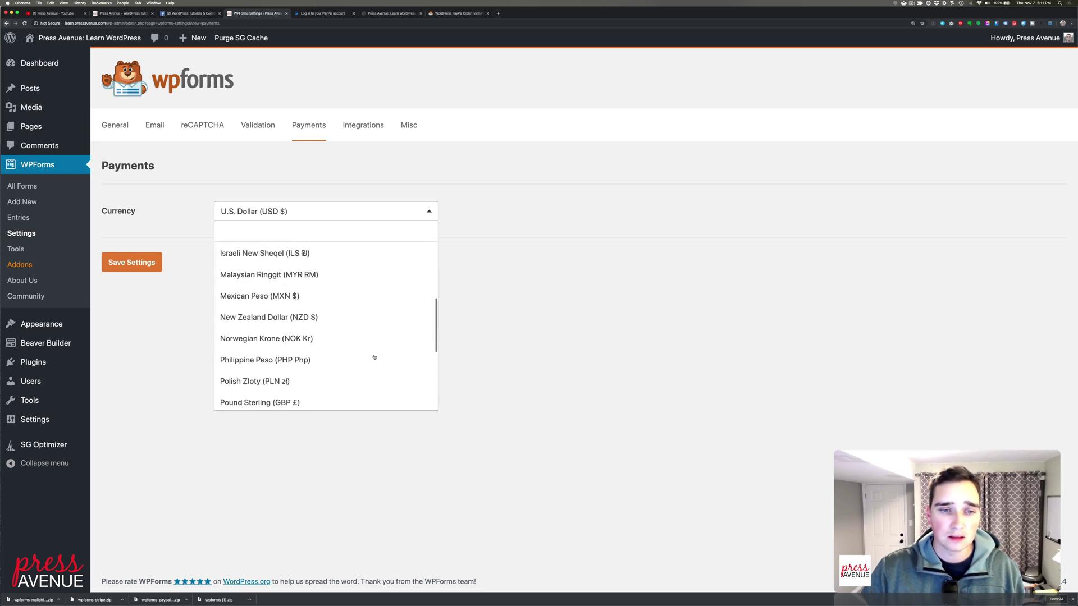
{"action": "scroll", "coordinate": [375, 357], "scroll_direction": "up", "scroll_amount": 5}
{"action": "scroll", "coordinate": [374, 357], "scroll_direction": "up", "scroll_amount": 5}
{"action": "scroll", "coordinate": [382, 355], "scroll_direction": "down", "scroll_amount": 10}
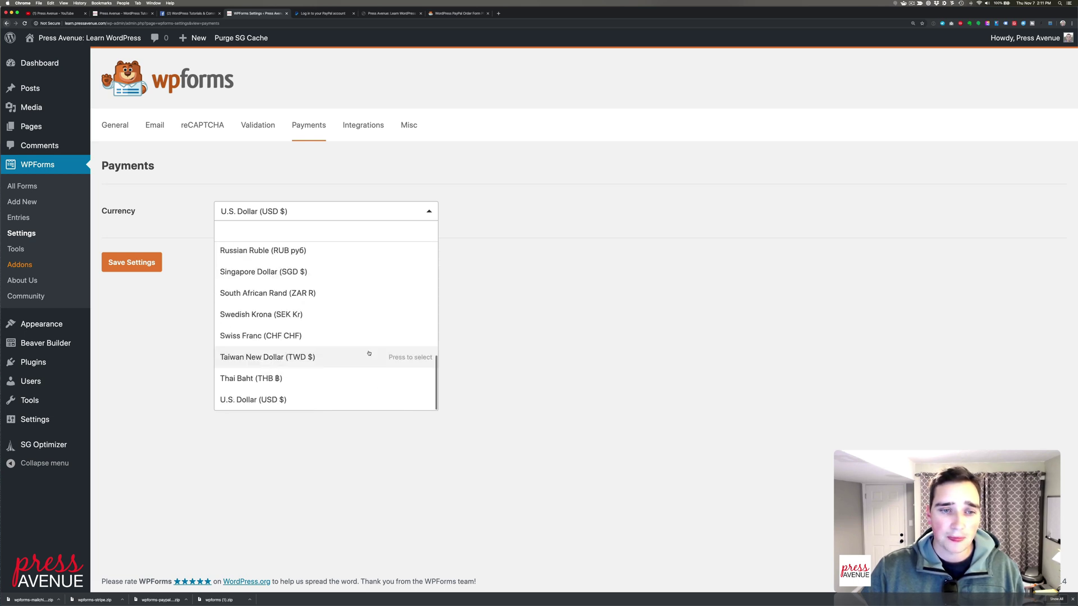
{"action": "left_click", "coordinate": [272, 397]}
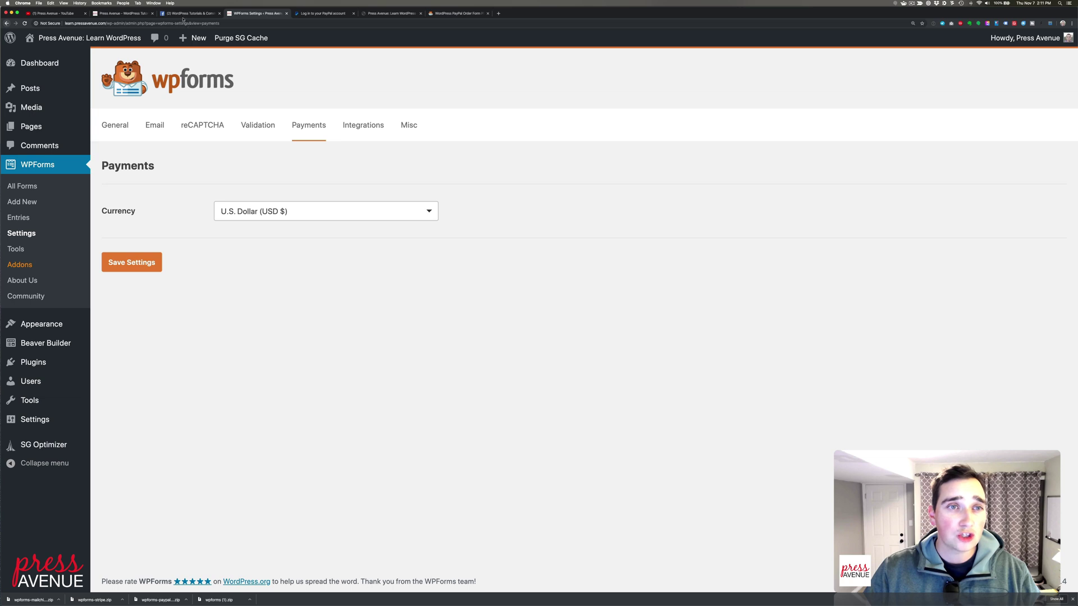
{"action": "left_click", "coordinate": [181, 15]}
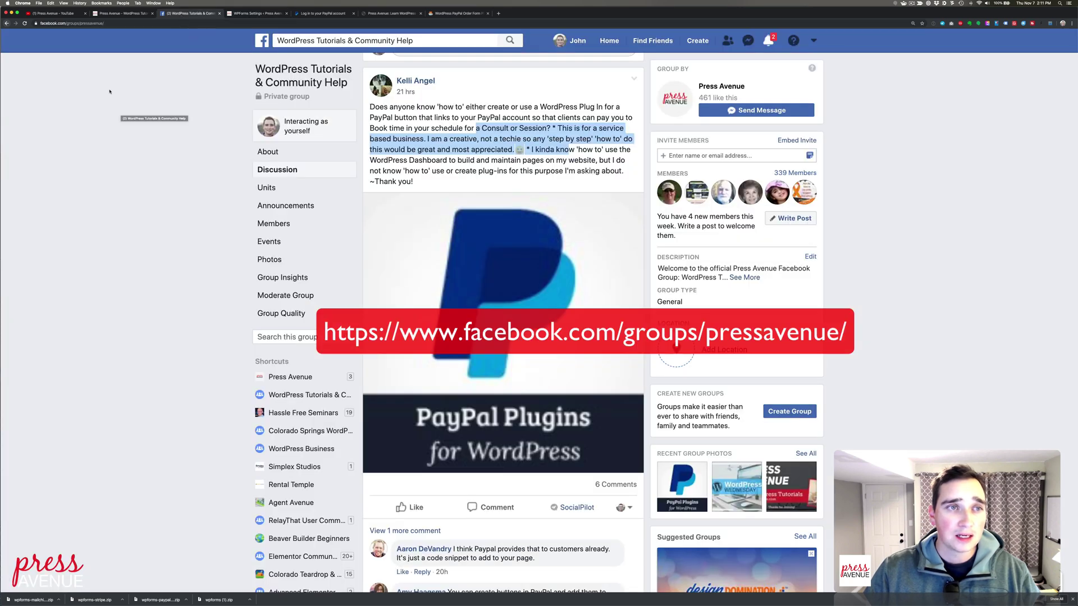